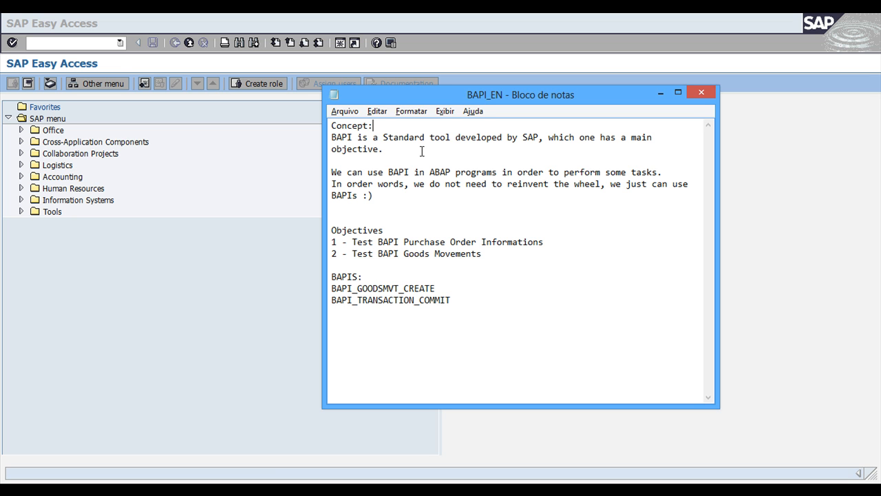
# - Review the BAPI concept and the purchase order test objective in the BAPI_EN notes
pyautogui.moveTo(383, 150); pyautogui.dragTo(338, 150)
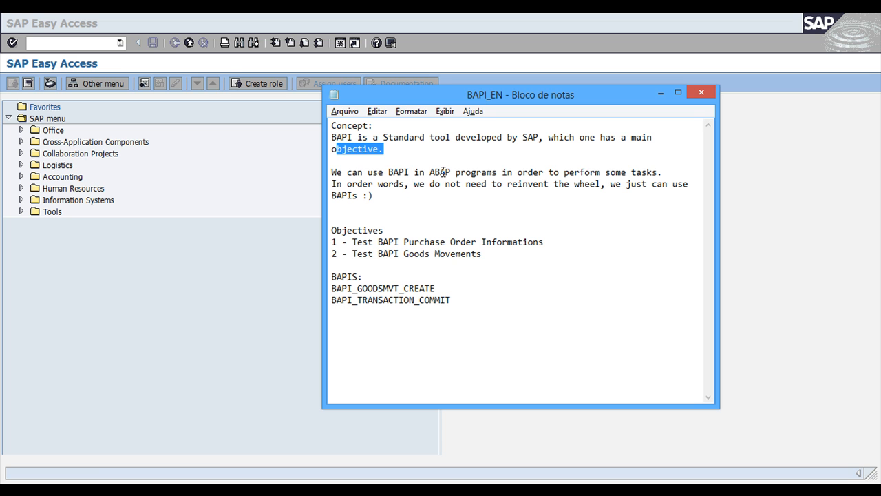
pyautogui.click(661, 172)
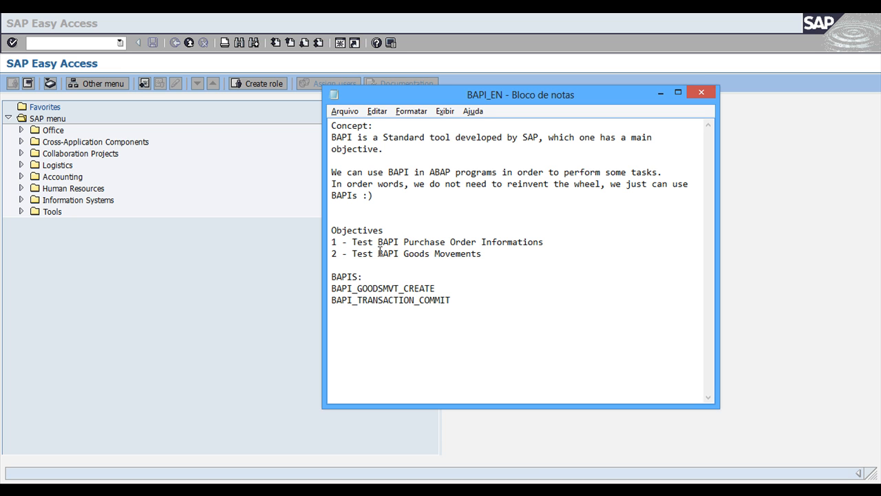
pyautogui.moveTo(382, 245); pyautogui.dragTo(533, 245)
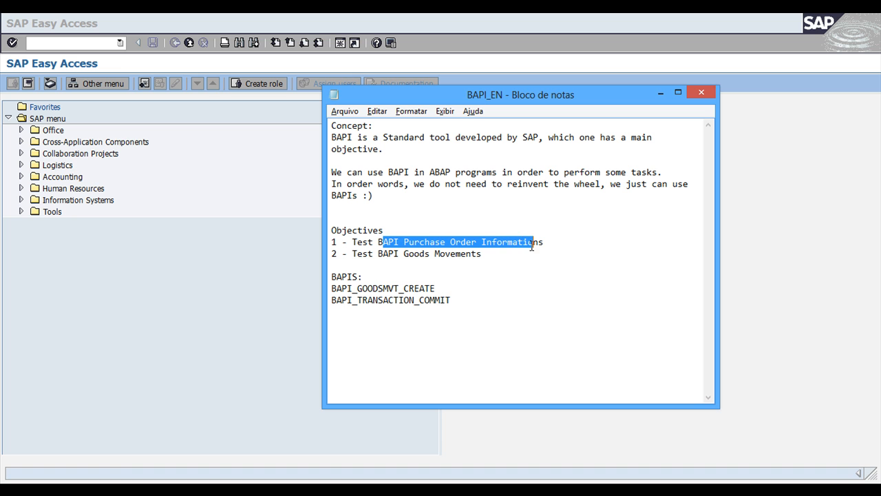
pyautogui.click(550, 245)
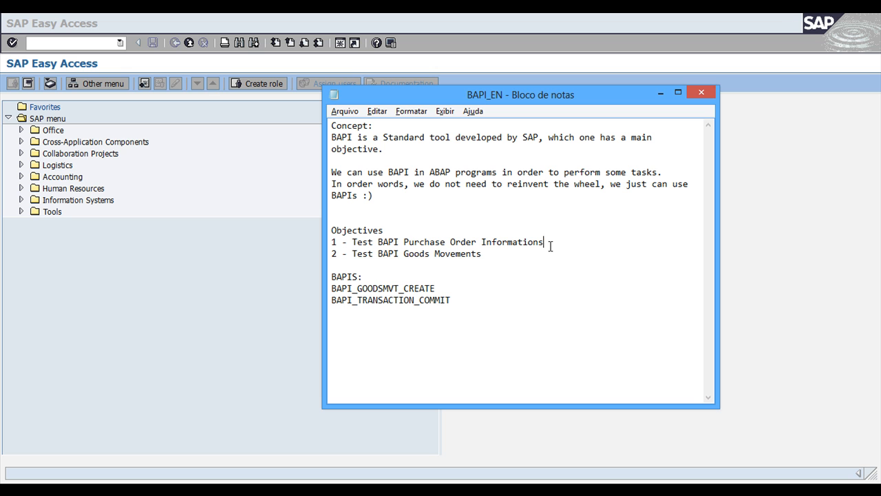
# - Switch to SAP Easy Access and open the BAPI Explorer with transaction code BAPI
pyautogui.click(272, 268)
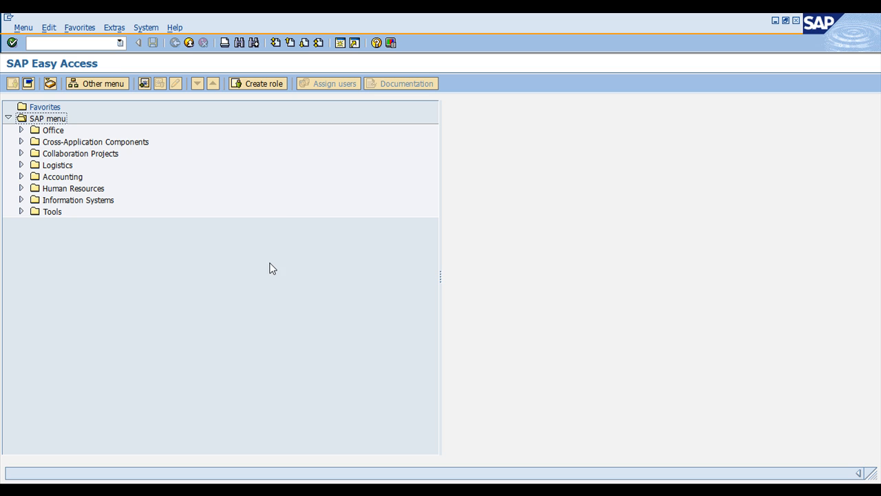
pyautogui.click(71, 44)
pyautogui.write('ba')
pyautogui.press('BackSpace')
pyautogui.press('BackSpace')
pyautogui.press('BackSpace')
pyautogui.write('BAPI')
pyautogui.press('Return')
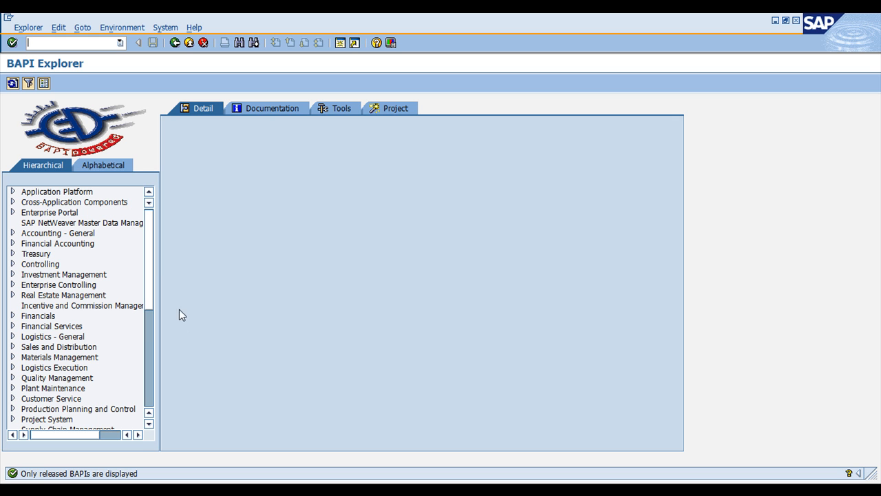
# - Expand Materials Management, Purchasing and the PurchaseOrder business object to list its BAPI methods
pyautogui.click(40, 358)
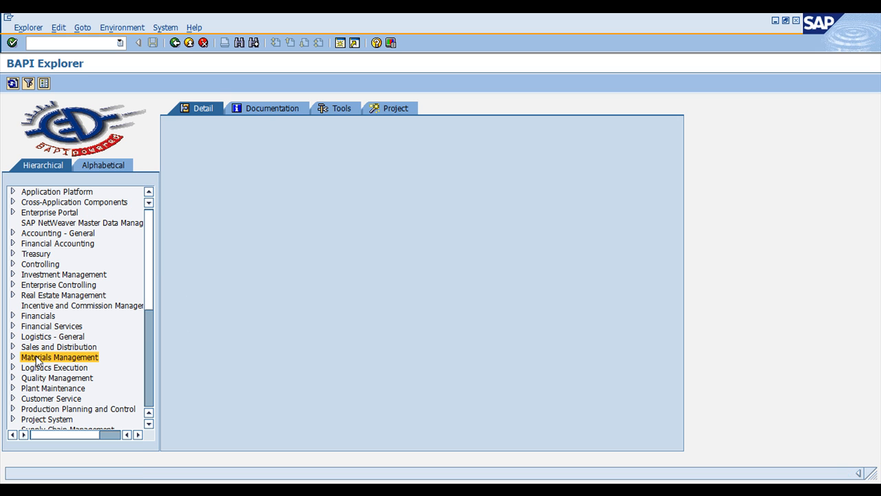
pyautogui.click(13, 357)
pyautogui.scroll(-2, 103, 351)
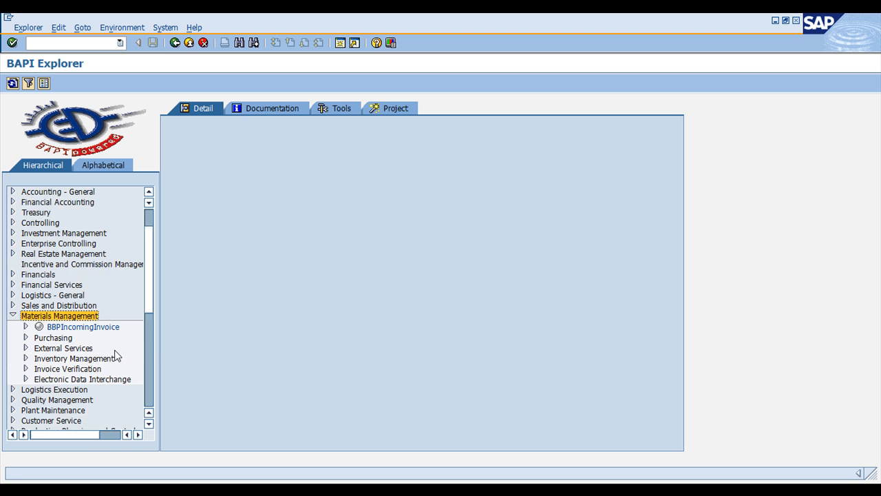
pyautogui.scroll(-2, 80, 344)
pyautogui.click(25, 285)
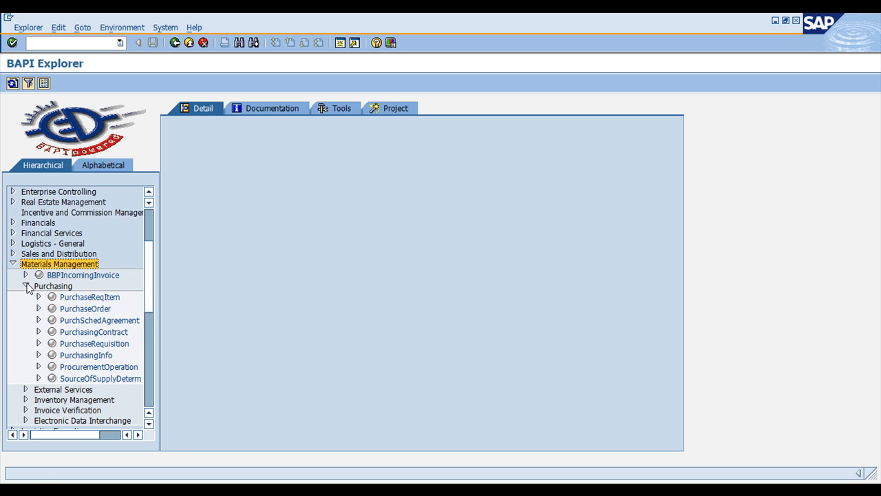
pyautogui.scroll(-2, 85, 335)
pyautogui.click(81, 269)
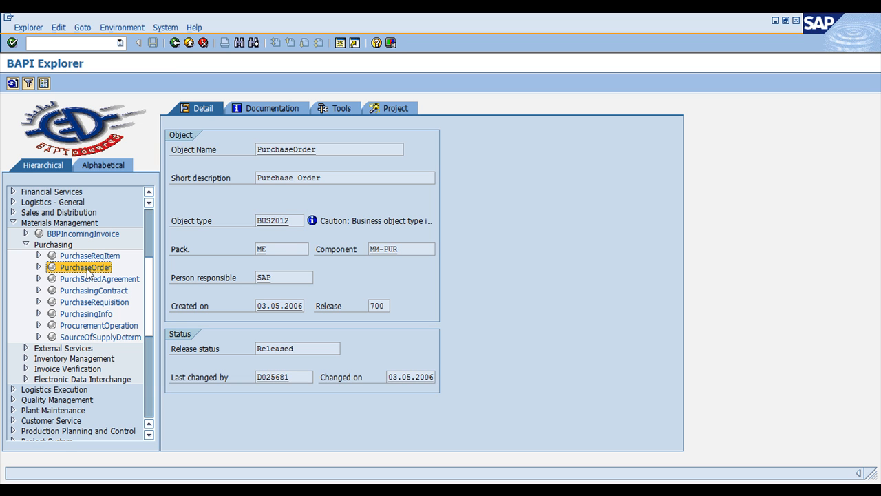
pyautogui.click(39, 267)
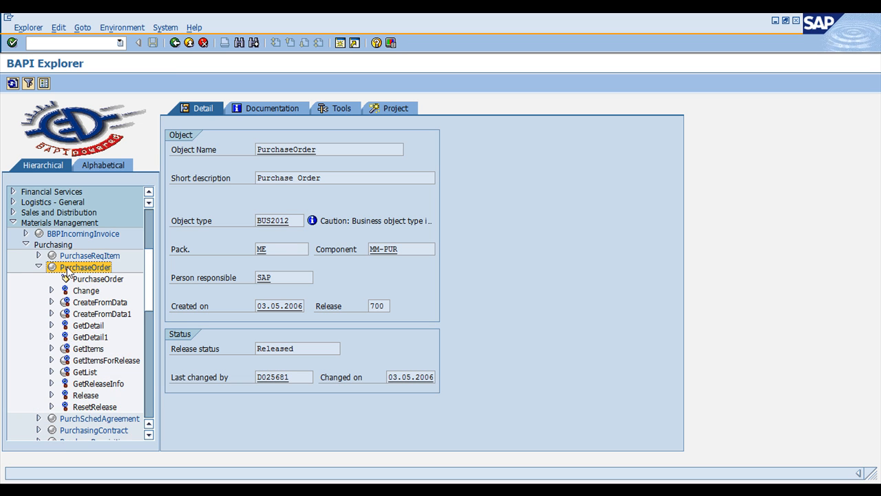
pyautogui.scroll(-3, 69, 275)
pyautogui.scroll(1, 93, 288)
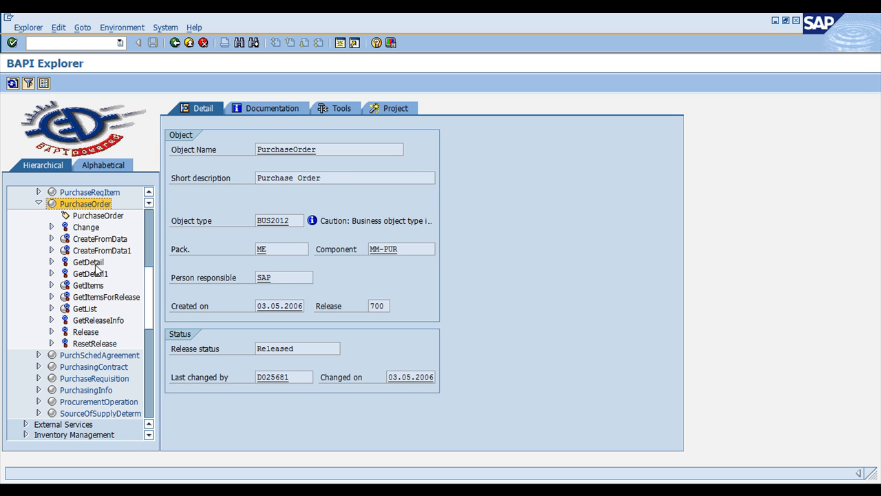
# - View the details of the GetDetail and GetDetail1 methods and expand GetDetail1's parameters
pyautogui.click(88, 263)
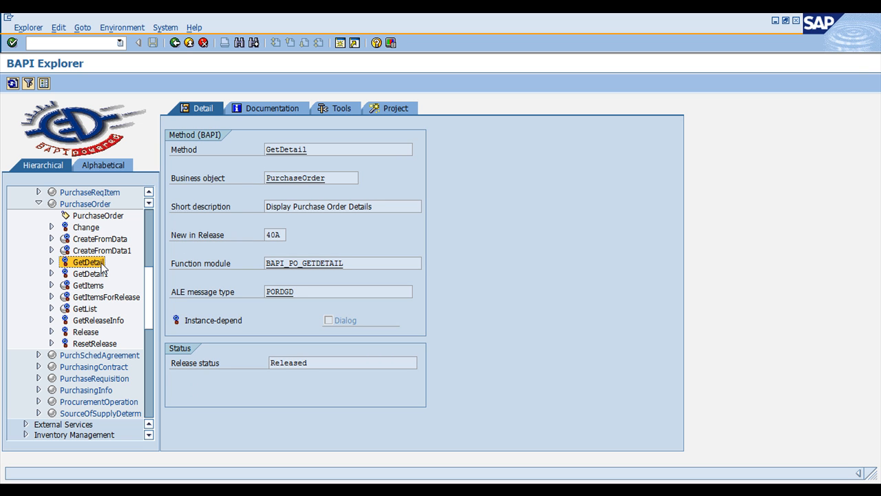
pyautogui.click(89, 275)
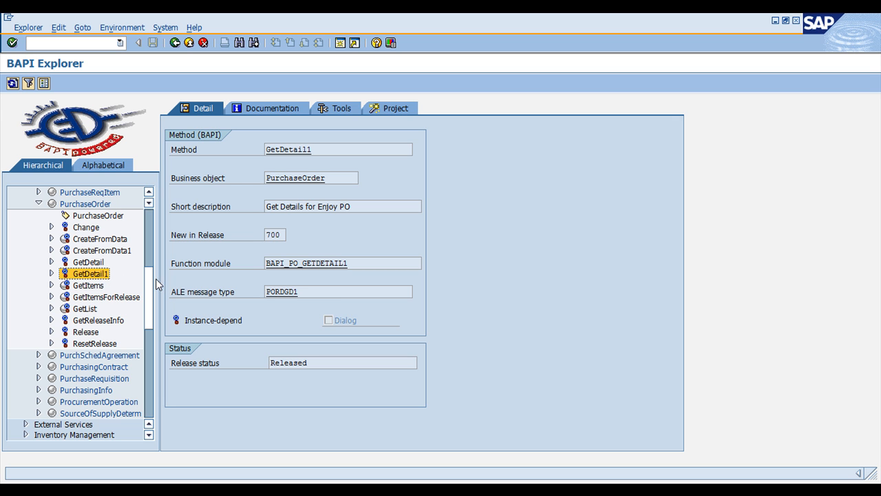
pyautogui.click(52, 273)
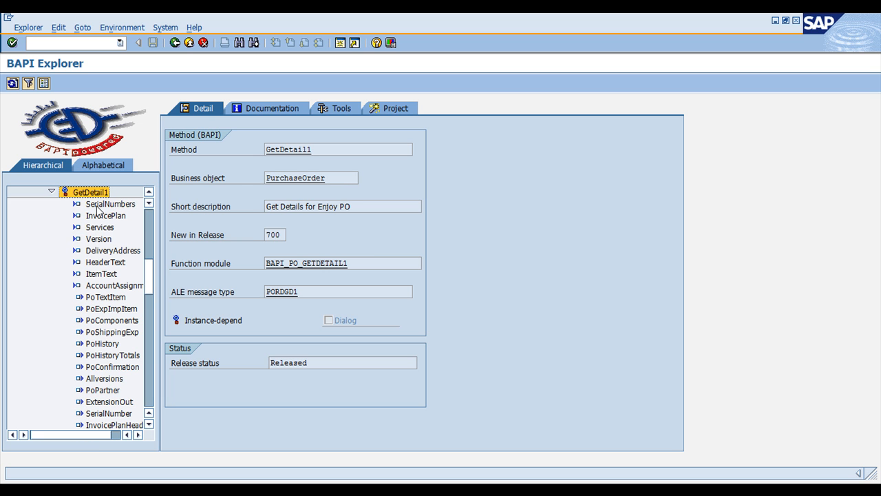
# - Examine the details of the PoTextItem parameter and the documentation of PoTextItem, ItemText and SerialNumbers, including the PO_NUMBER field
pyautogui.click(107, 298)
pyautogui.click(102, 301)
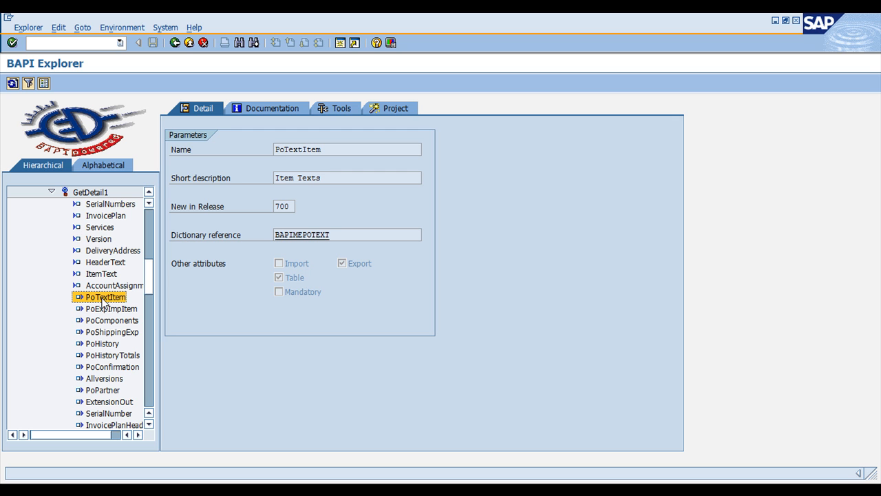
pyautogui.click(276, 114)
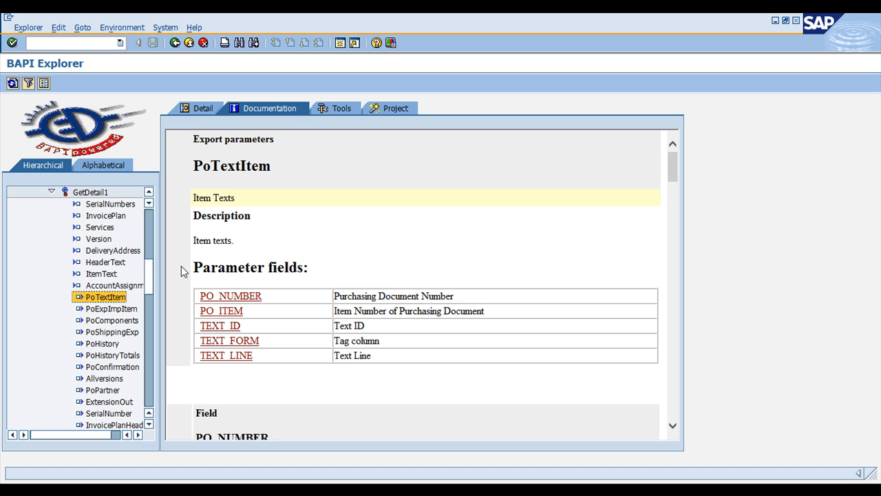
pyautogui.click(100, 277)
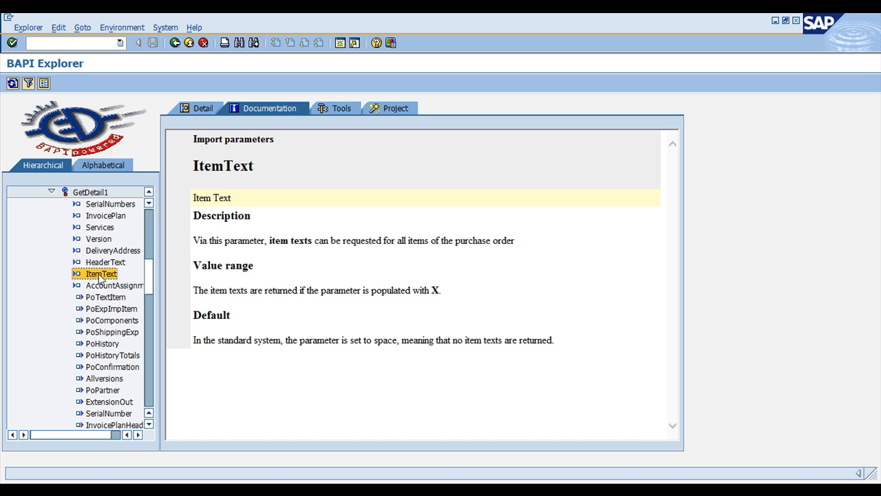
pyautogui.click(102, 207)
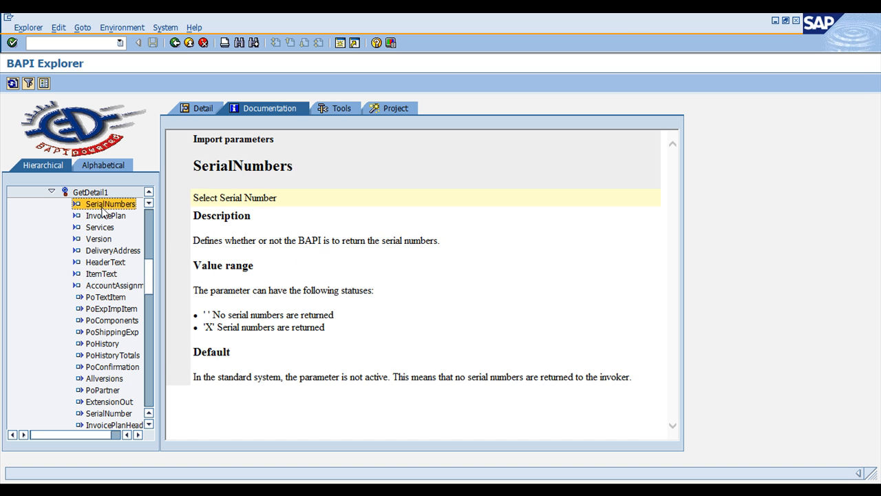
pyautogui.click(103, 301)
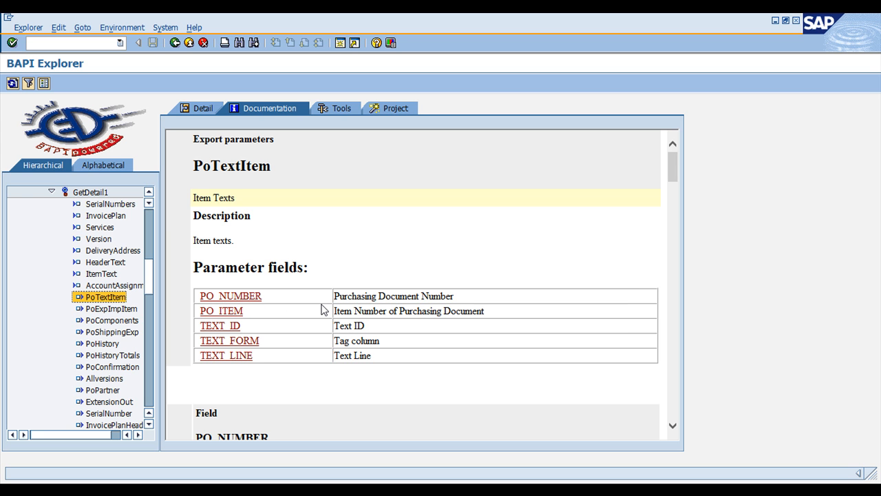
pyautogui.click(242, 303)
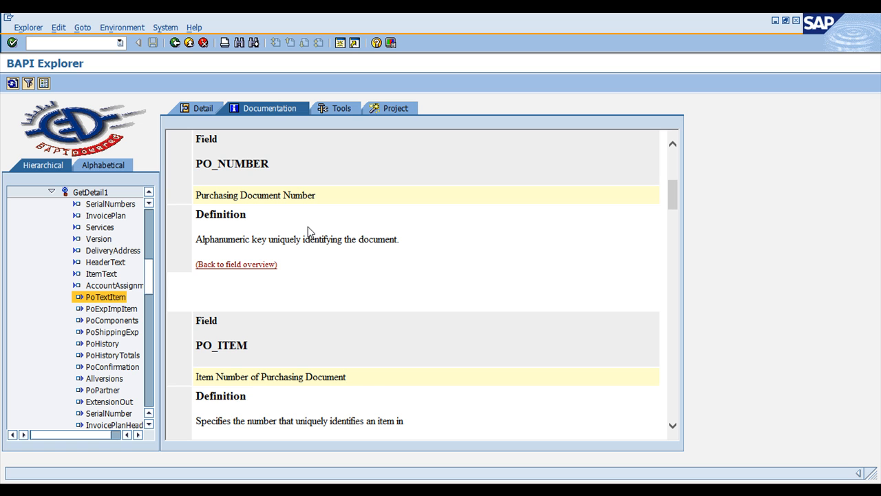
pyautogui.click(203, 109)
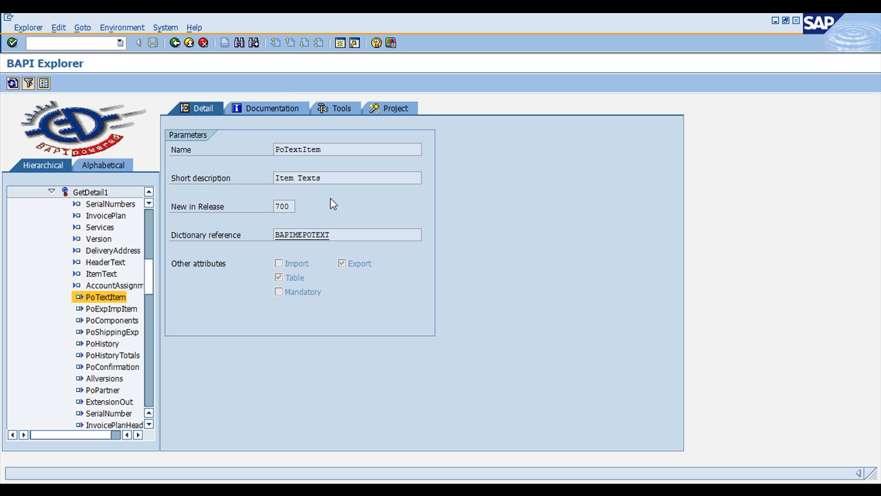
# - Open the GetDetail1 method's function module BAPI_PO_GETDETAIL1 in the Function Builder and bring up its test screen
pyautogui.click(96, 197)
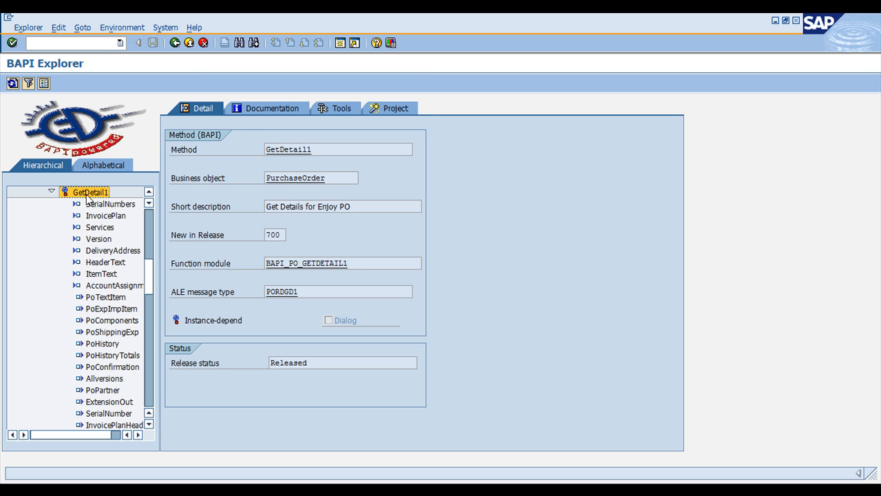
pyautogui.moveTo(363, 266); pyautogui.dragTo(262, 268)
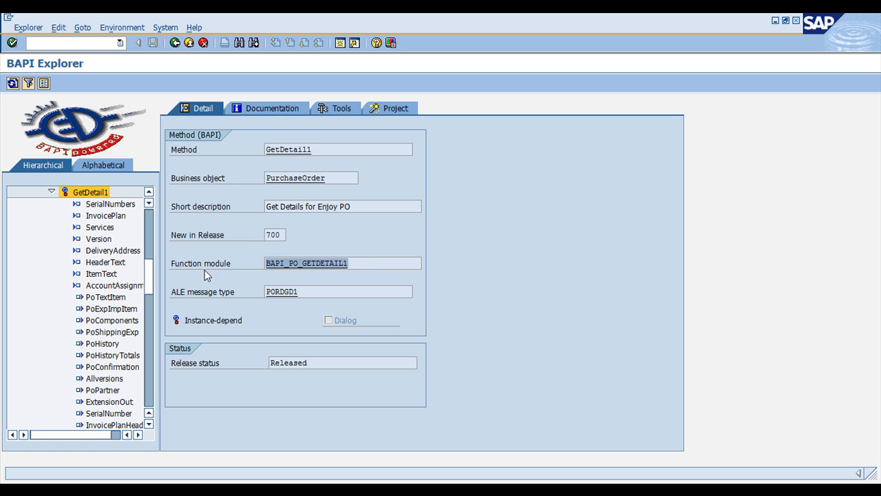
pyautogui.click(304, 264)
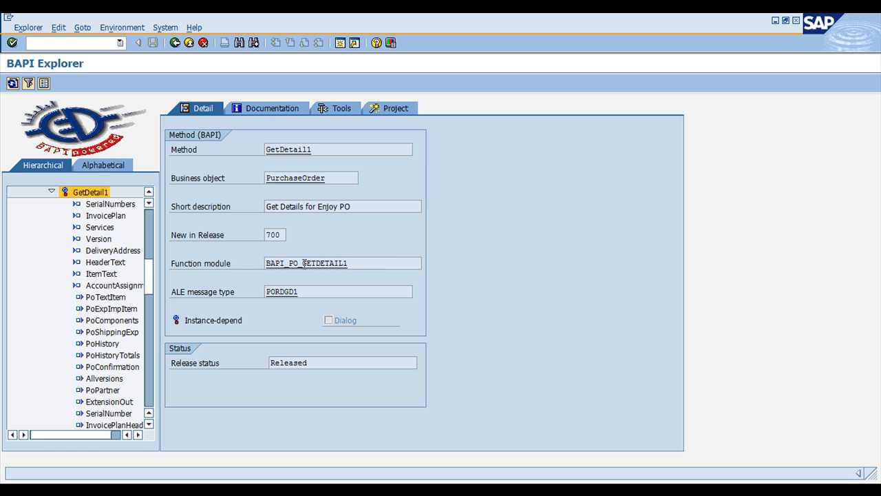
pyautogui.doubleClick(318, 265)
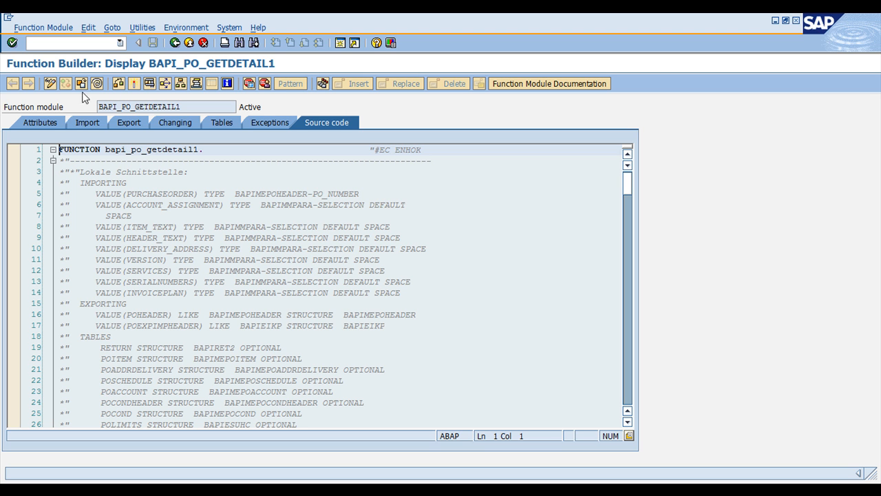
pyautogui.click(149, 82)
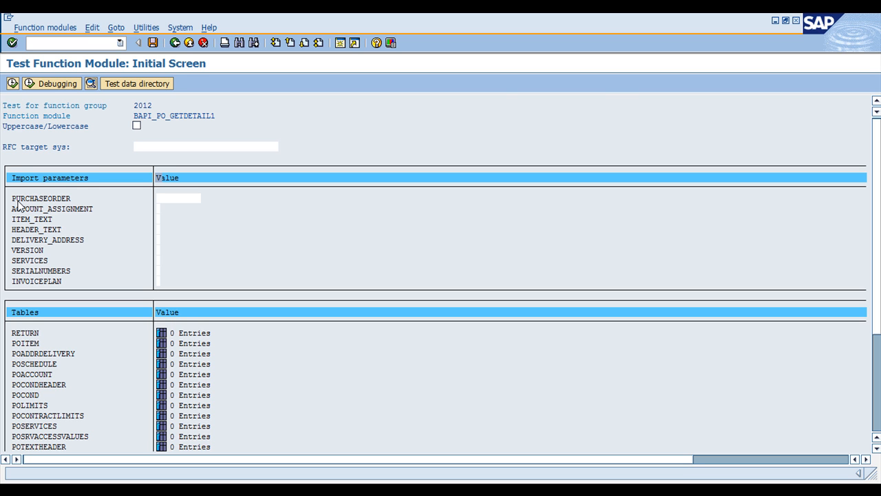
# - Open transaction ME23N in a separate session and check the material and short text of the purchase order's item 10
pyautogui.click(177, 198)
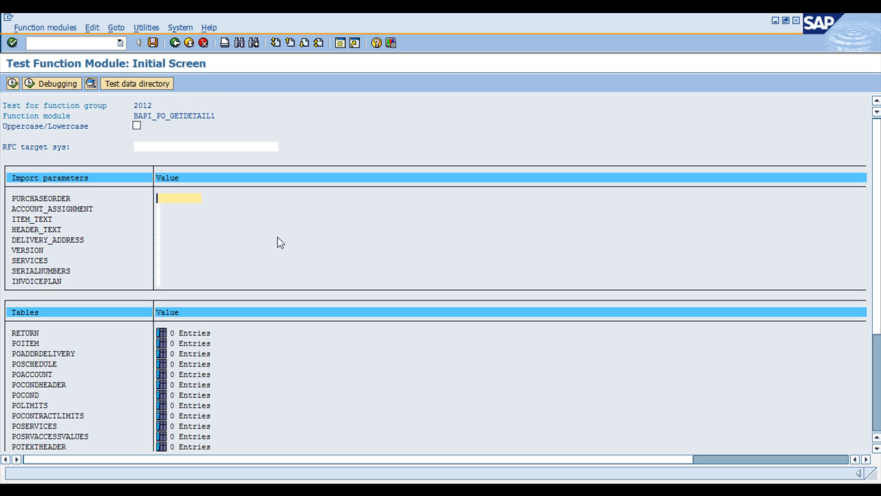
pyautogui.click(59, 44)
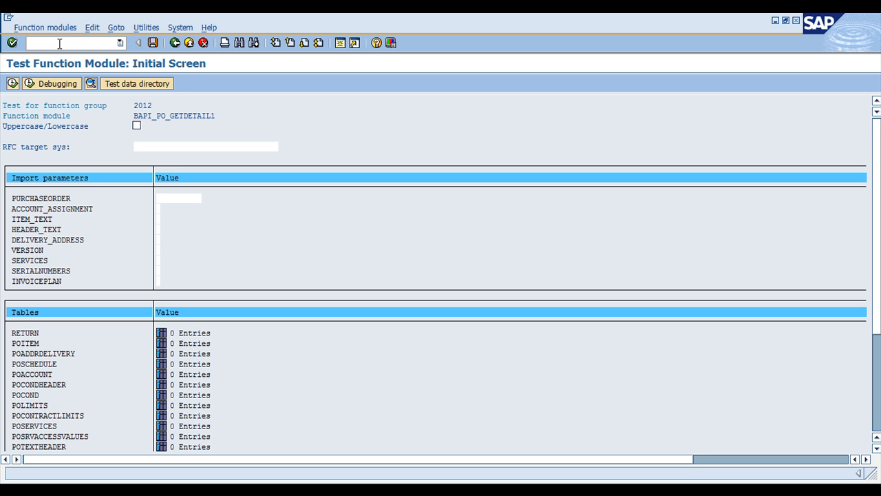
pyautogui.write('/ome23n')
pyautogui.press('Return')
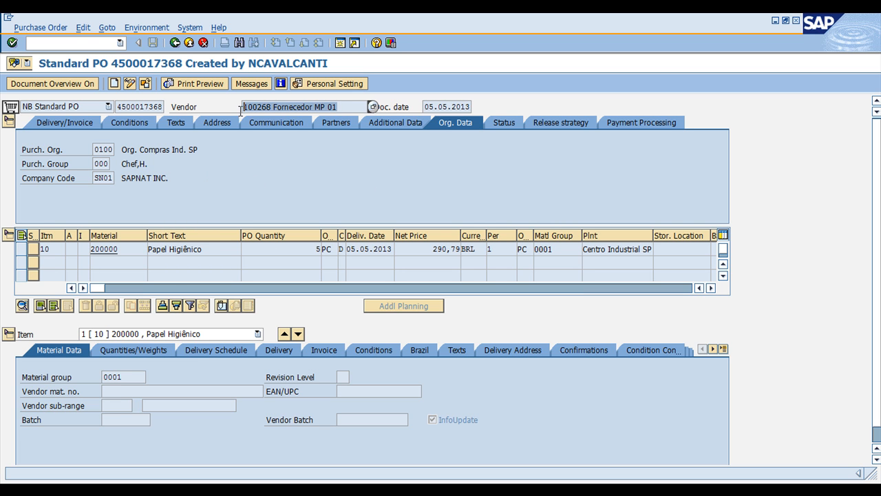
pyautogui.click(208, 250)
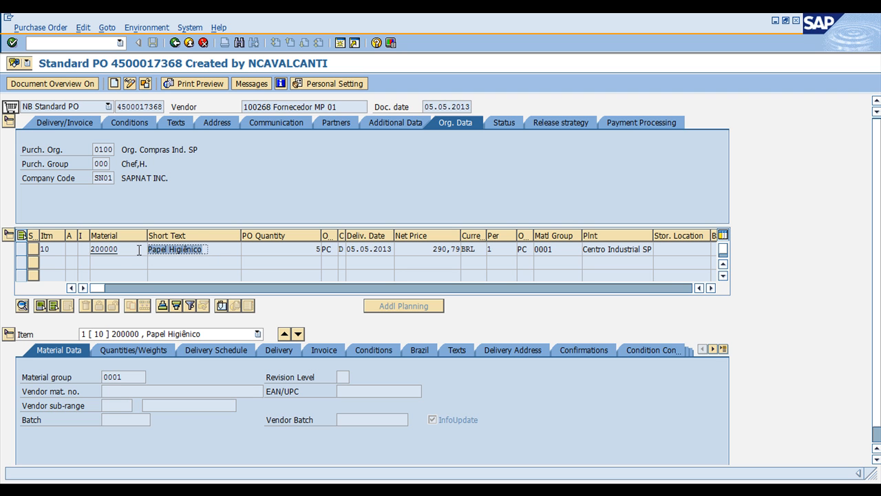
pyautogui.moveTo(139, 249); pyautogui.dragTo(70, 247)
pyautogui.click(221, 249)
# - Return to the function module test, enter the purchase order's number for PURCHASEORDER, execute it and review the results
pyautogui.hotkey('alt', 'Tab')
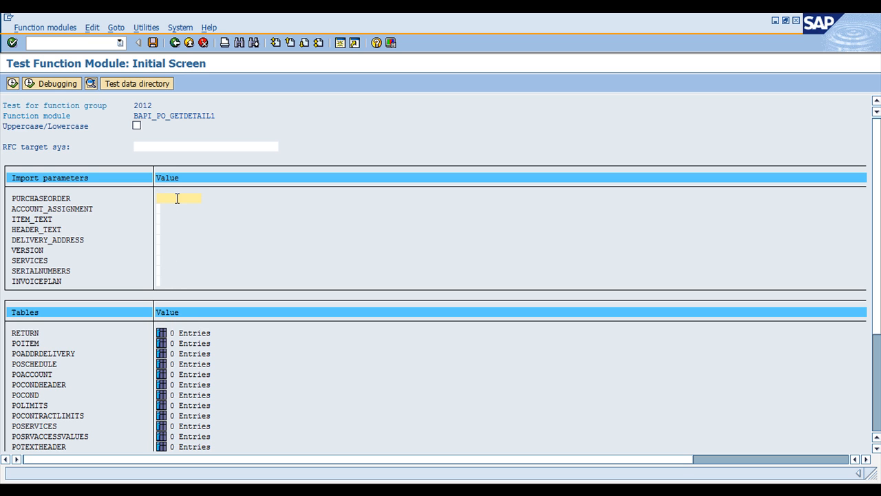
pyautogui.hotkey('ctrl', 'v')
pyautogui.click(12, 83)
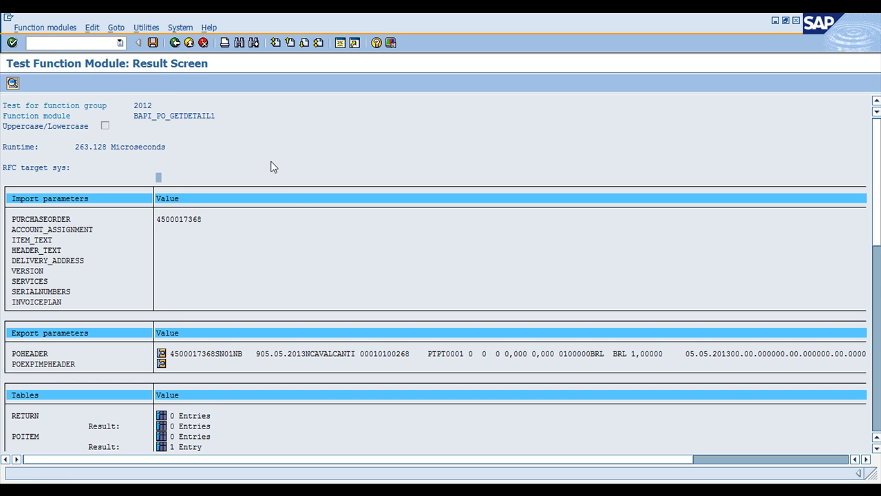
pyautogui.scroll(-2, 303, 220)
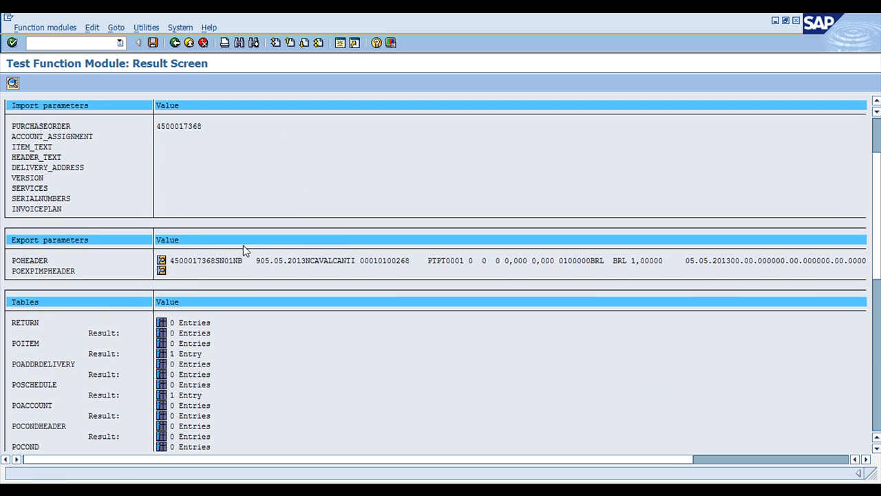
pyautogui.scroll(2, 103, 186)
pyautogui.scroll(-2, 181, 200)
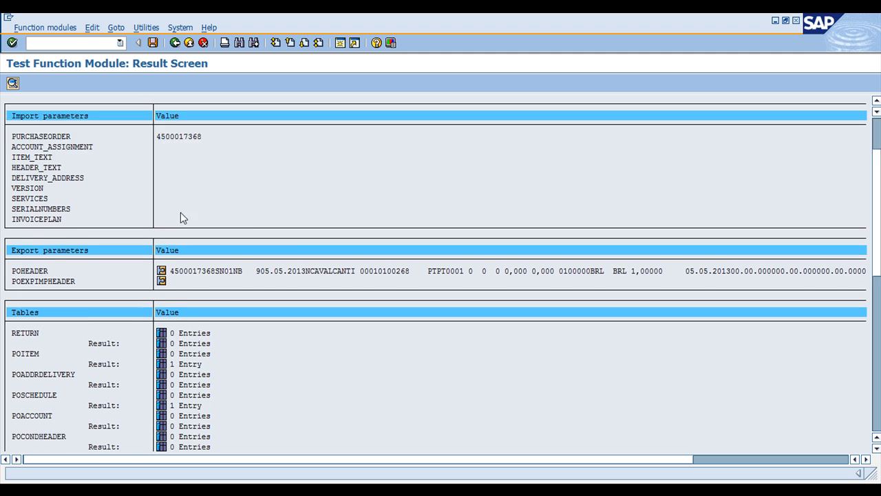
# - Look over the function module's results and display the exported POHEADER structure as a hierarchical field list
pyautogui.scroll(-3, 77, 225)
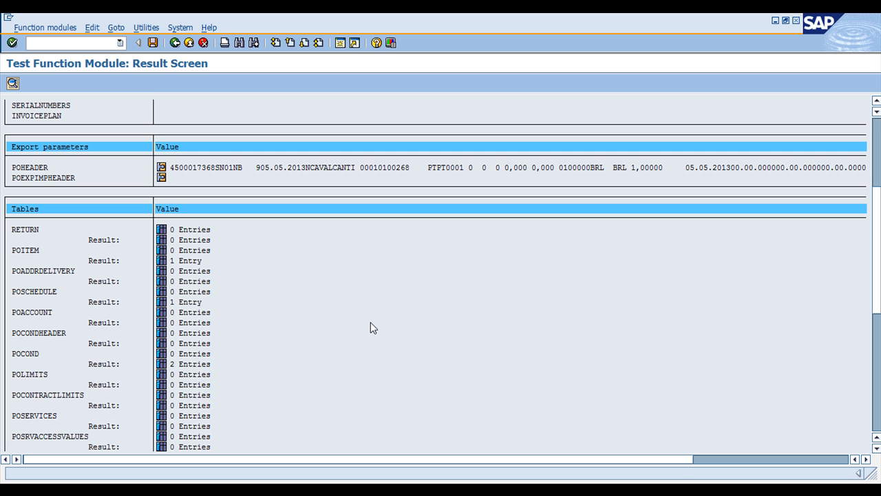
pyautogui.scroll(3, 371, 322)
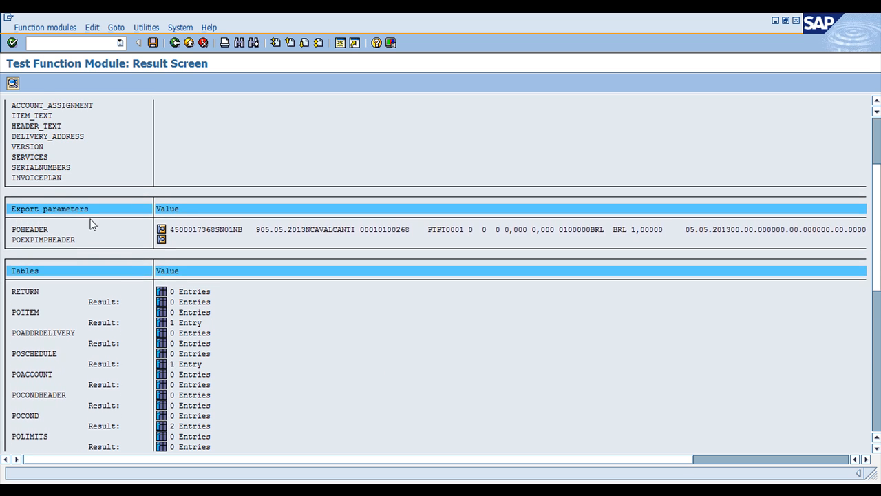
pyautogui.scroll(1, 93, 177)
pyautogui.scroll(-3, 89, 158)
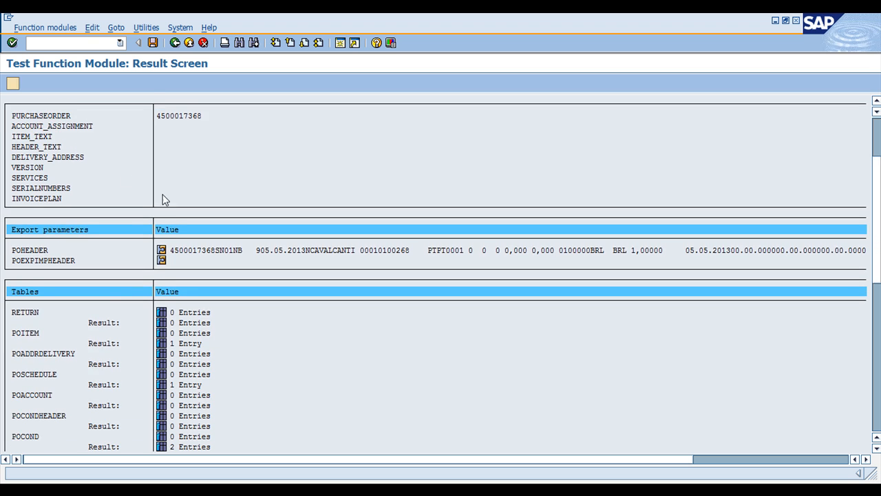
pyautogui.scroll(-1, 210, 221)
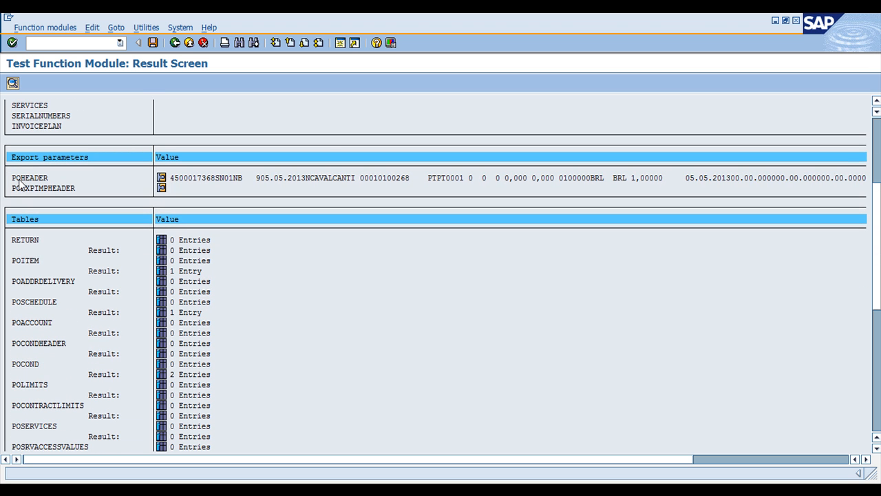
pyautogui.click(161, 177)
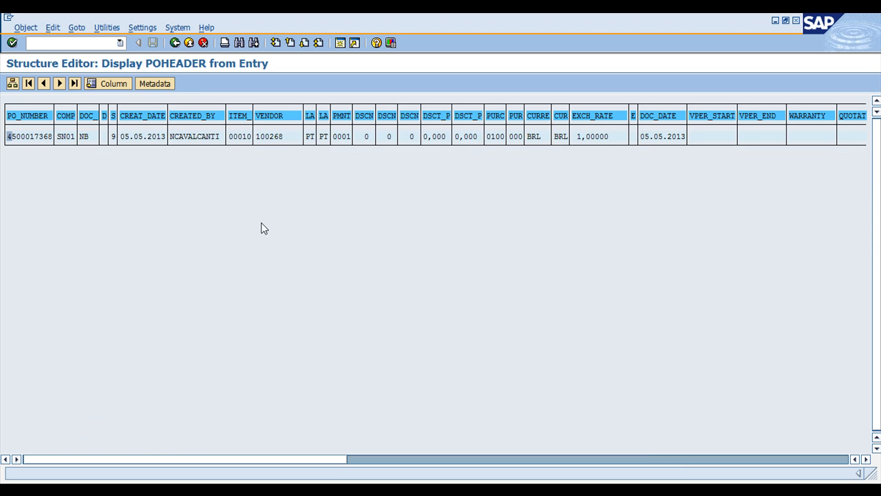
pyautogui.click(11, 83)
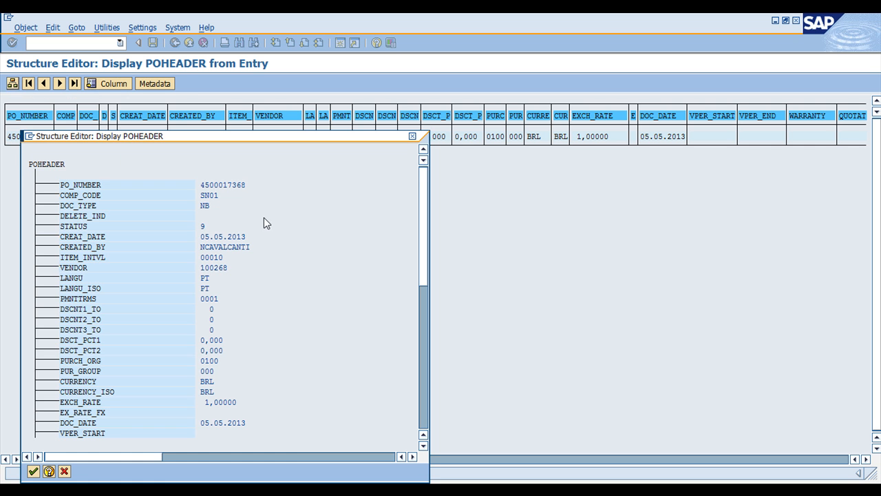
pyautogui.scroll(-1, 117, 210)
pyautogui.scroll(1, 210, 212)
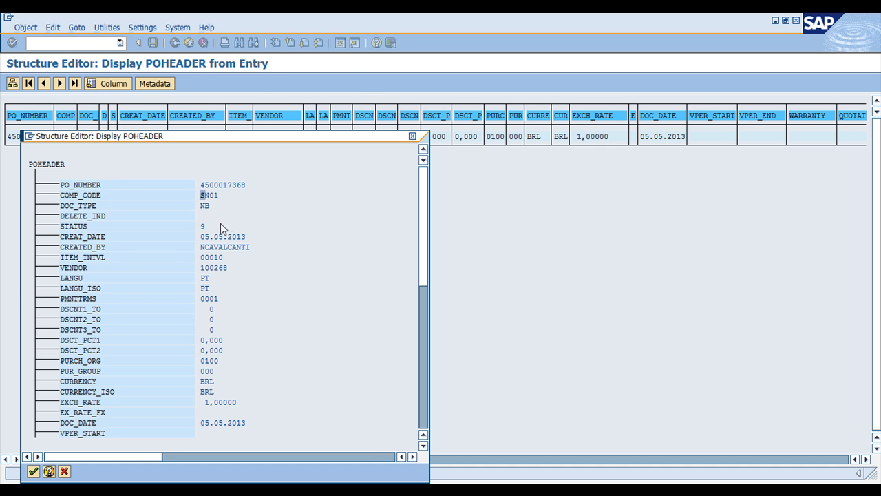
# - Examine the POHEADER fields, including document type, creator and the remaining header data, and return to the test results
pyautogui.press('F12')
pyautogui.click(206, 206)
pyautogui.scroll(-1, 214, 256)
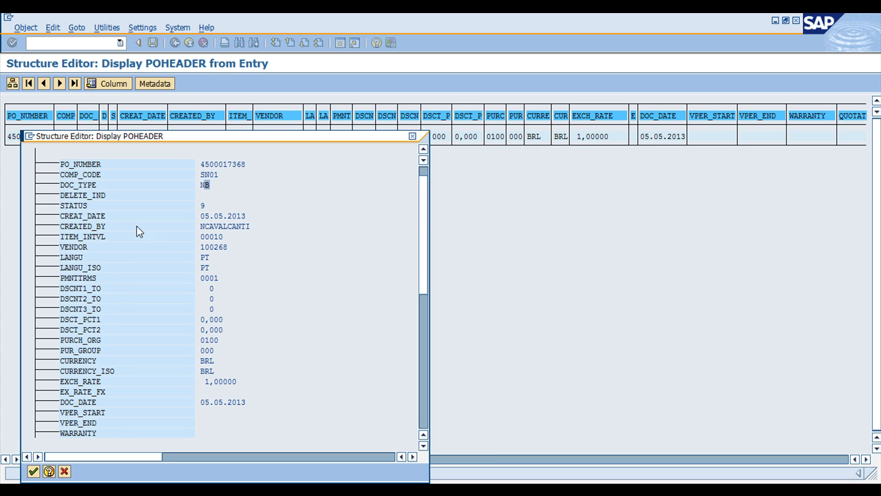
pyautogui.click(226, 226)
pyautogui.scroll(-1, 244, 342)
pyautogui.scroll(-8, 256, 338)
pyautogui.scroll(-8, 229, 329)
pyautogui.scroll(1, 307, 358)
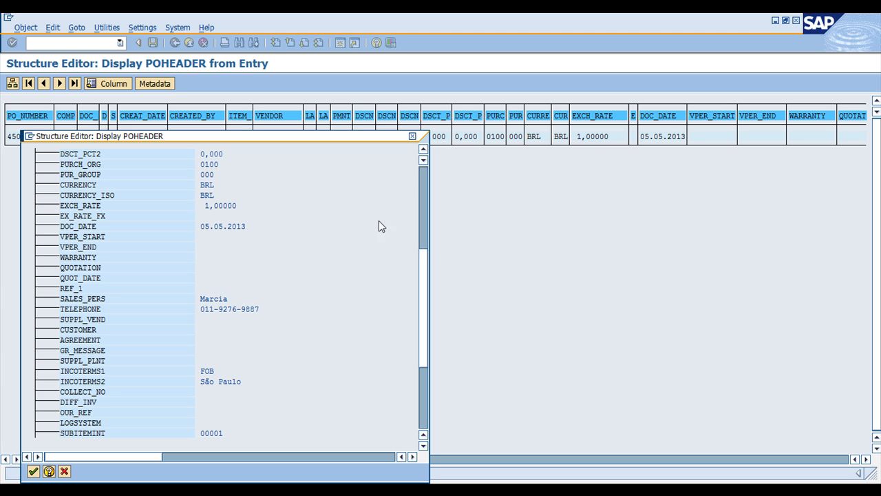
pyautogui.click(413, 137)
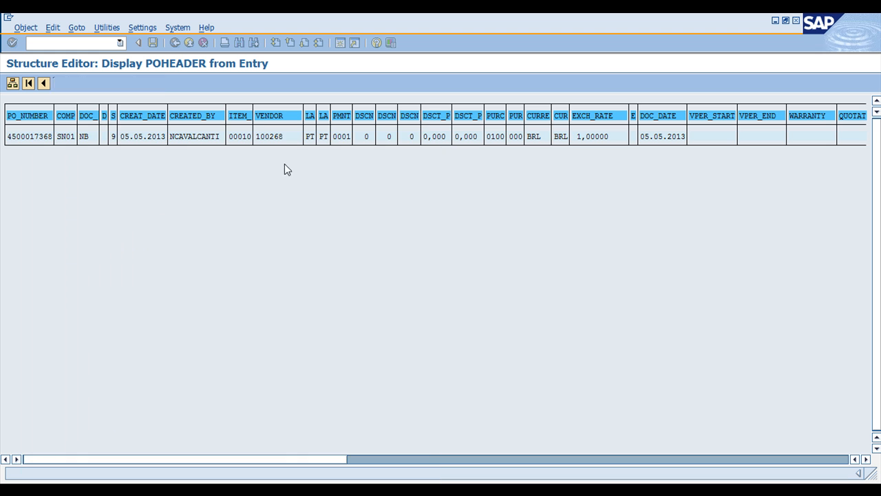
pyautogui.click(175, 42)
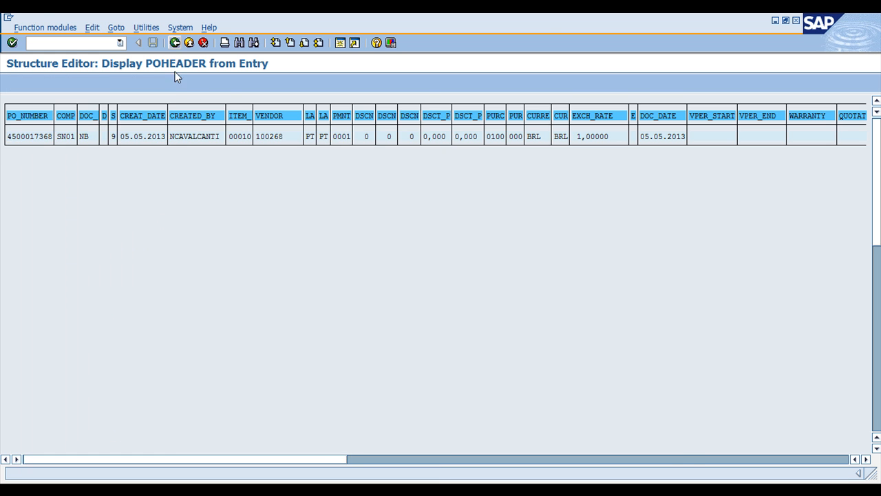
# - Review the entries returned in the result tables, such as POITEM, POSCHEDULE and POCOND
pyautogui.scroll(-3, 266, 360)
pyautogui.scroll(-5, 314, 380)
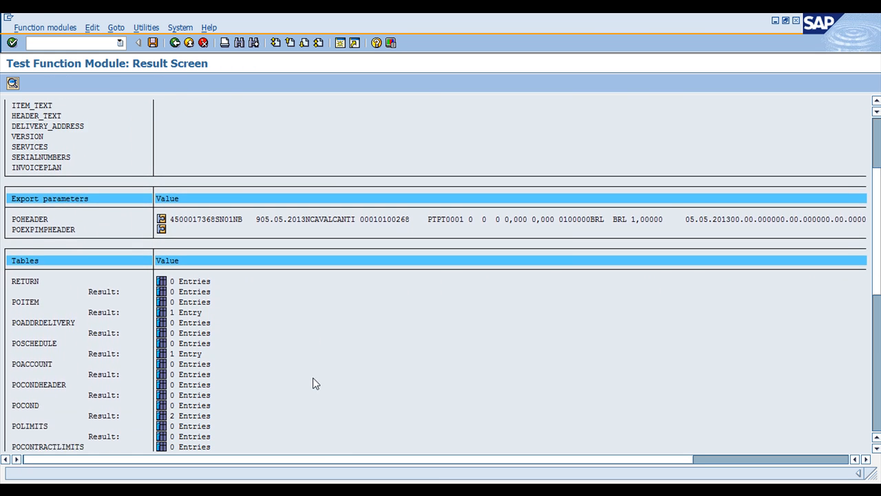
pyautogui.scroll(-2, 298, 365)
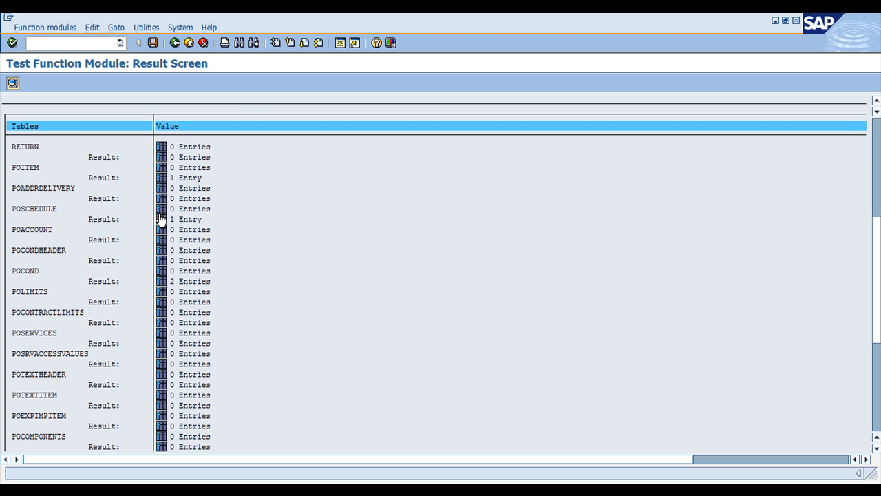
pyautogui.scroll(1, 189, 223)
pyautogui.scroll(3, 191, 227)
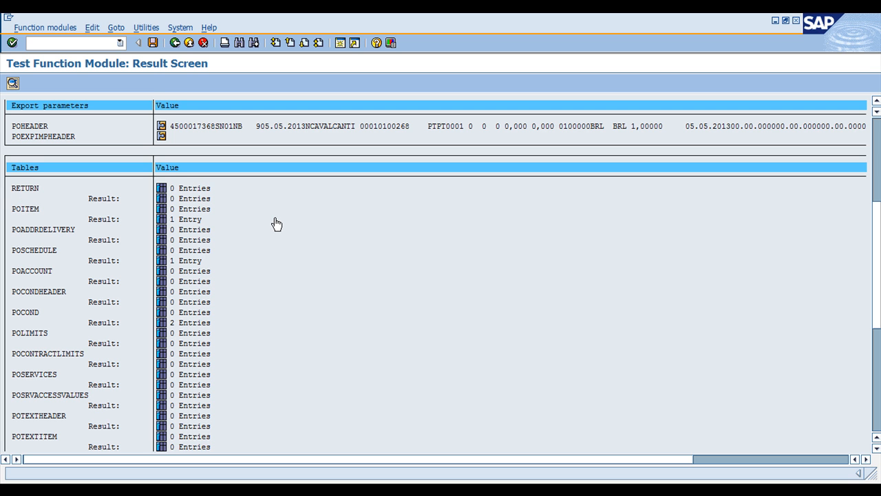
pyautogui.scroll(5, 268, 241)
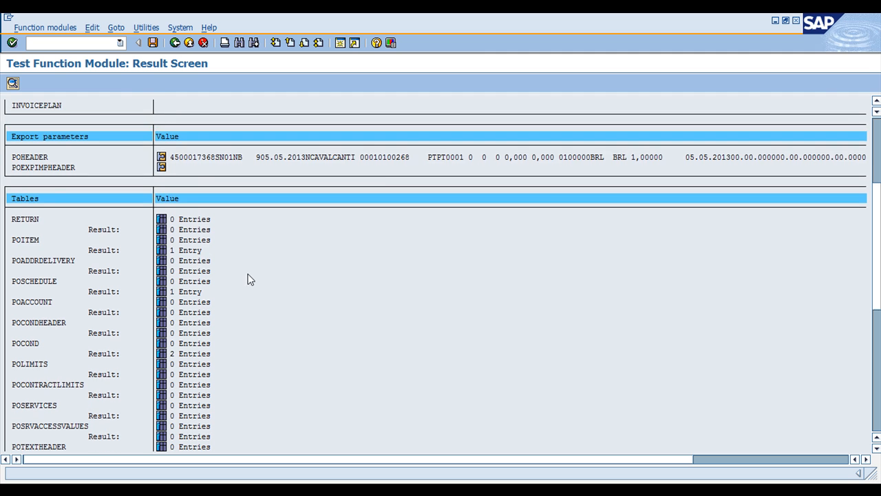
pyautogui.scroll(1, 190, 155)
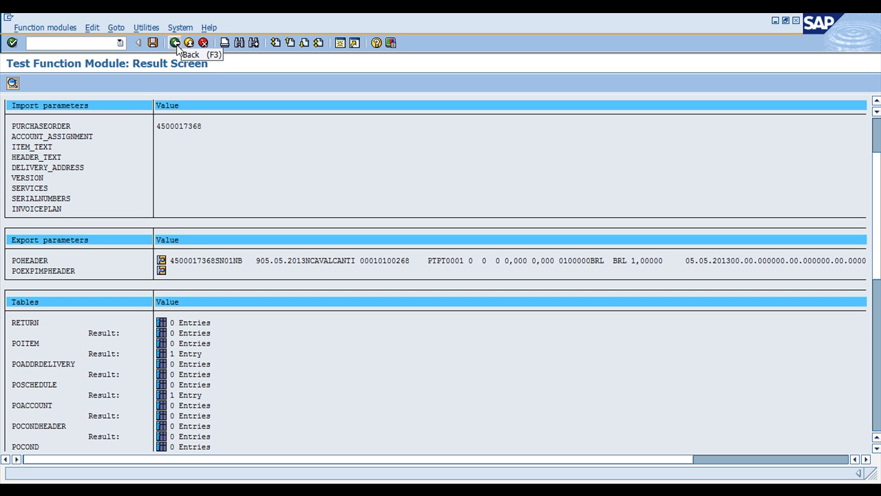
# - Return to the test's input screen, replace the second digit of the PURCHASEORDER value with 9 and execute the function module
pyautogui.click(174, 42)
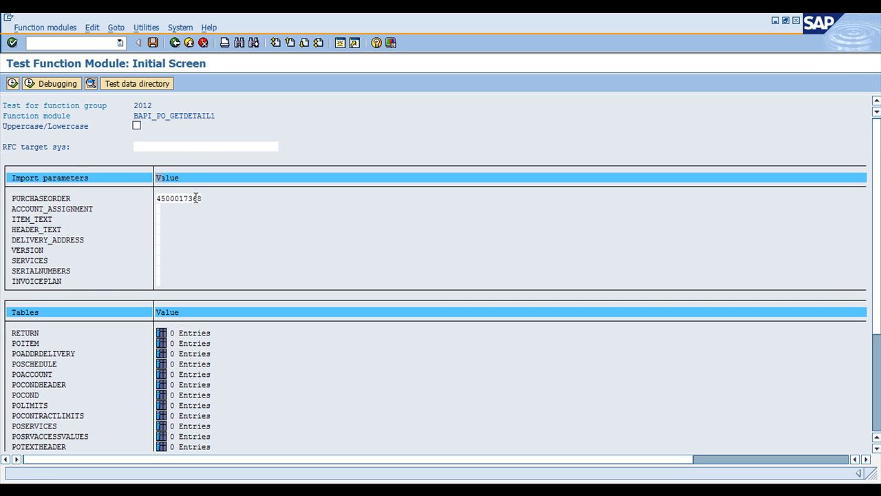
pyautogui.moveTo(194, 198); pyautogui.dragTo(273, 211)
pyautogui.press('Left')
pyautogui.press('Left')
pyautogui.press('Left')
pyautogui.press('Left')
pyautogui.press('Left')
pyautogui.press('Left')
pyautogui.press('Left')
pyautogui.press('Left')
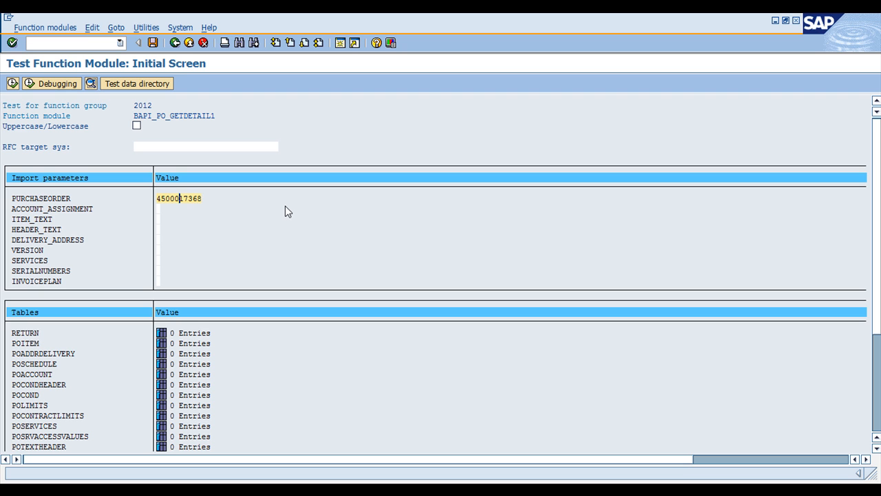
pyautogui.hotkey('shift', 'Left')
pyautogui.write('9')
pyautogui.click(13, 83)
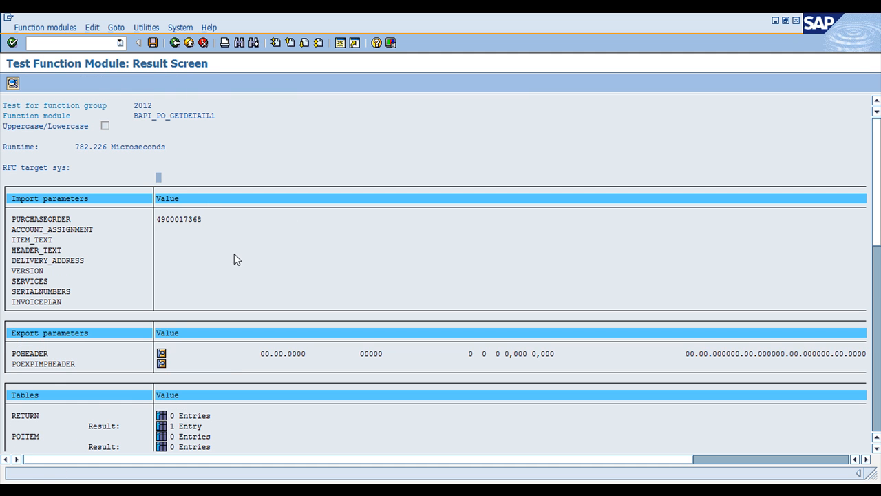
# - Read the message in the RETURN result table and go back to the test results
pyautogui.scroll(-3, 161, 378)
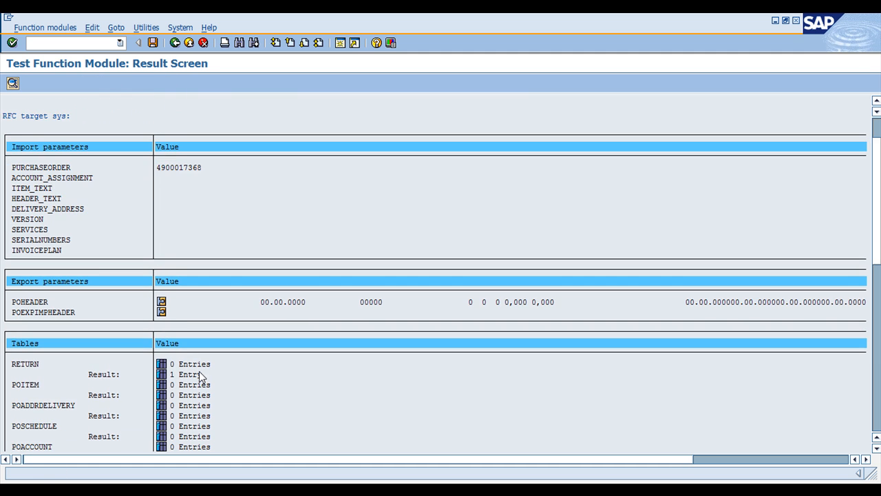
pyautogui.scroll(-4, 199, 372)
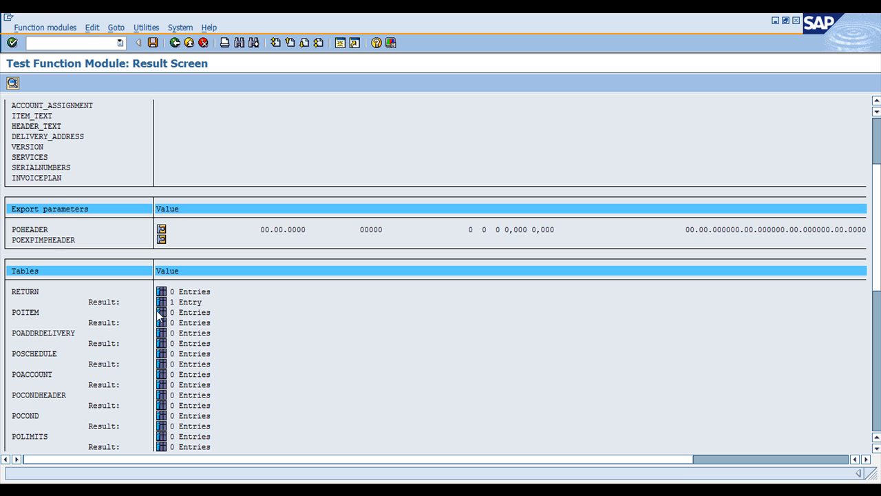
pyautogui.click(162, 302)
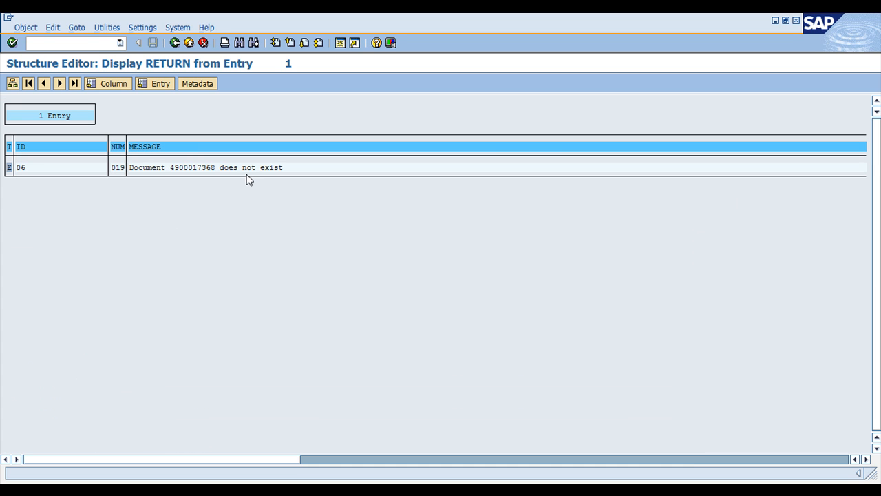
pyautogui.click(175, 42)
pyautogui.scroll(-2, 248, 341)
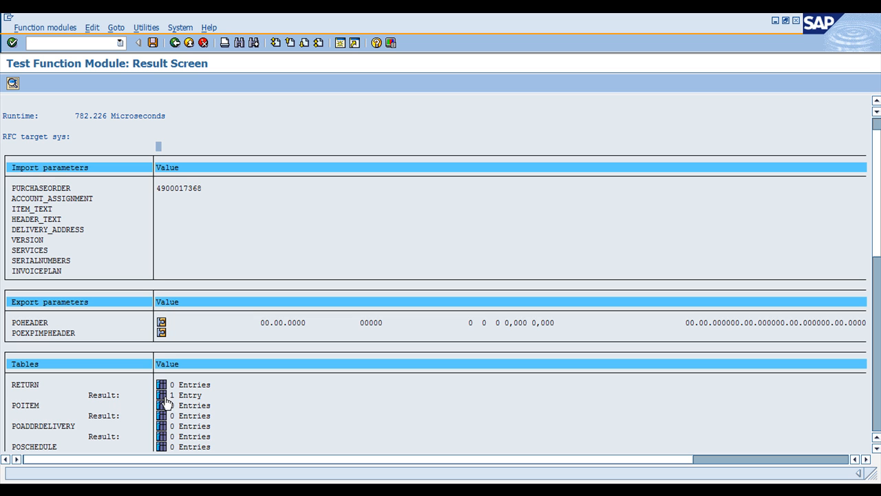
# - Change the second digit of PURCHASEORDER back to 5, execute the function module again and look through the result tables
pyautogui.click(174, 43)
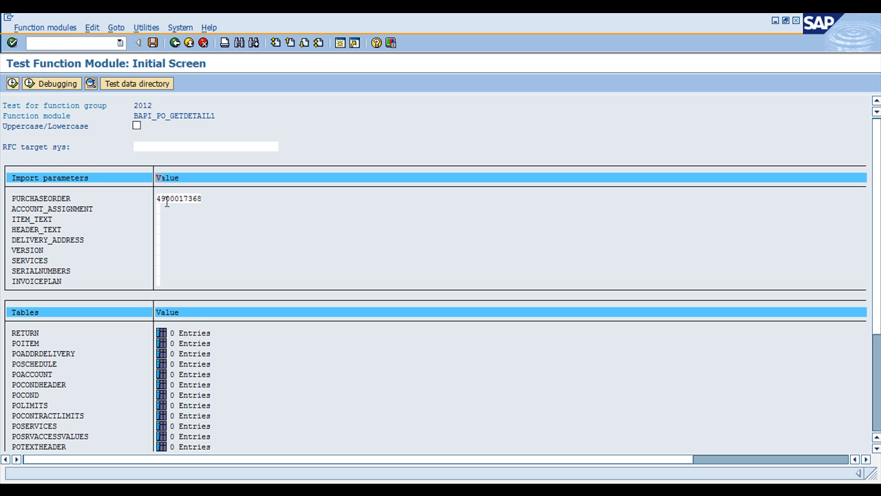
pyautogui.write('5')
pyautogui.click(12, 83)
pyautogui.scroll(-2, 269, 290)
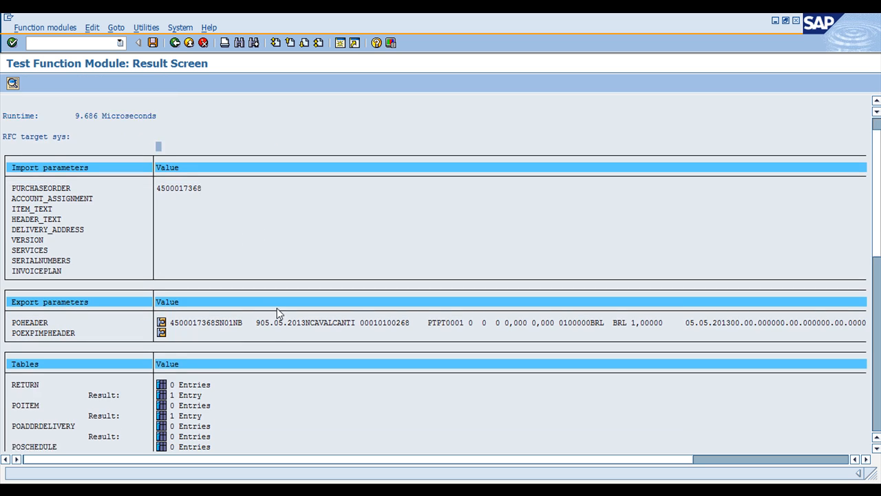
pyautogui.scroll(-6, 268, 323)
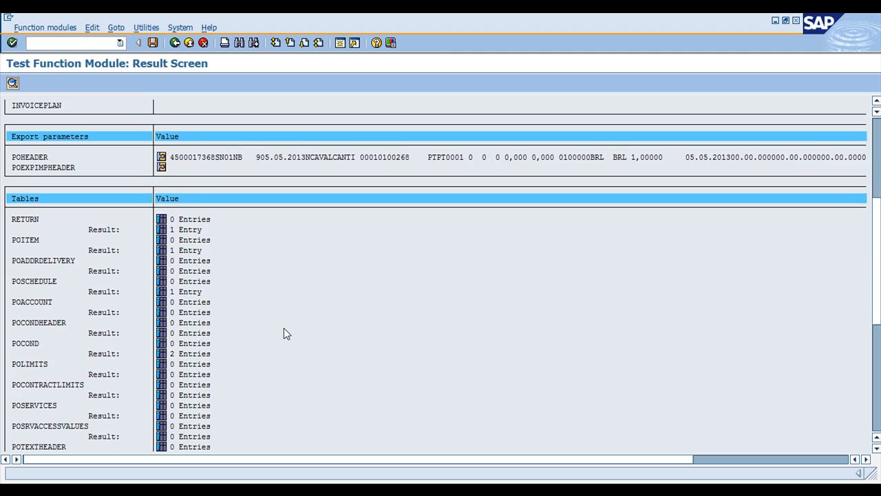
pyautogui.scroll(-6, 290, 330)
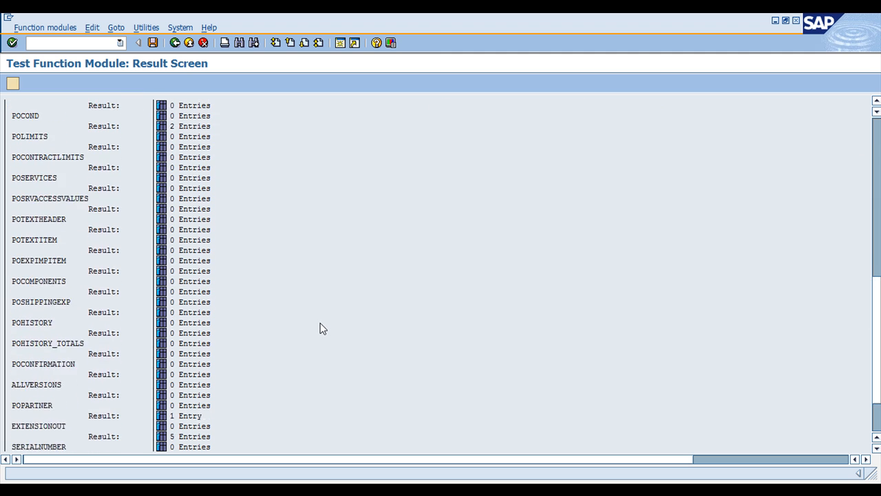
pyautogui.scroll(-3, 322, 330)
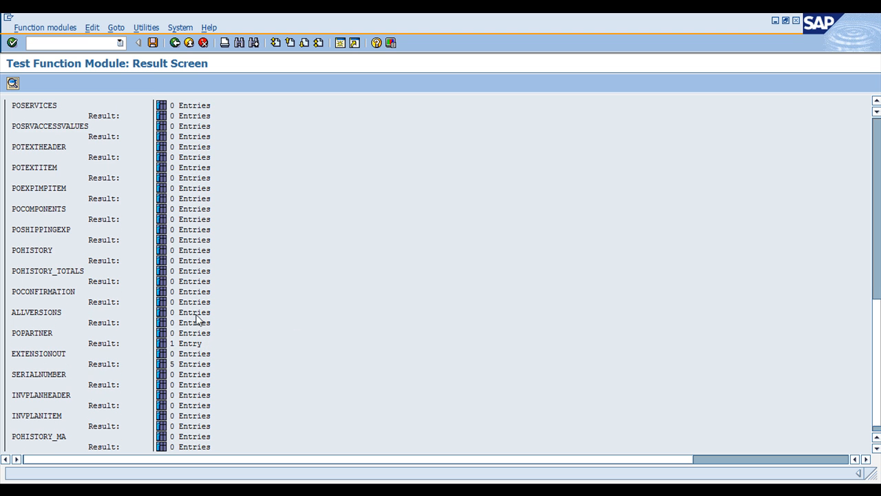
# - Open the POSCHEDULE result entry, examine its schedule line fields as a hierarchical list and close that list
pyautogui.scroll(3, 207, 324)
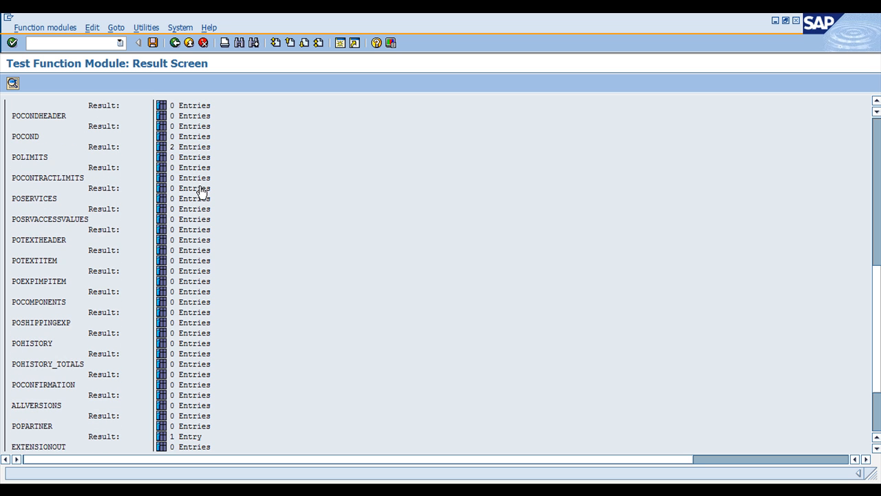
pyautogui.scroll(2, 246, 228)
pyautogui.scroll(1, 220, 245)
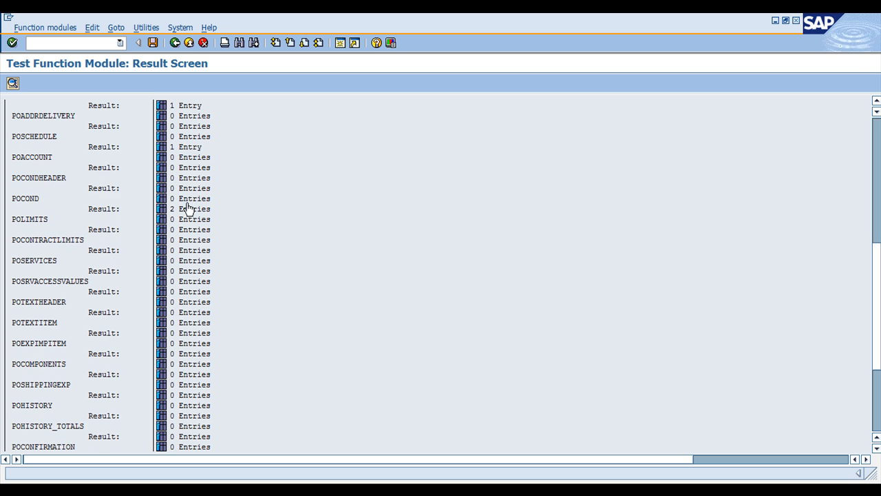
pyautogui.scroll(1, 196, 248)
pyautogui.click(166, 165)
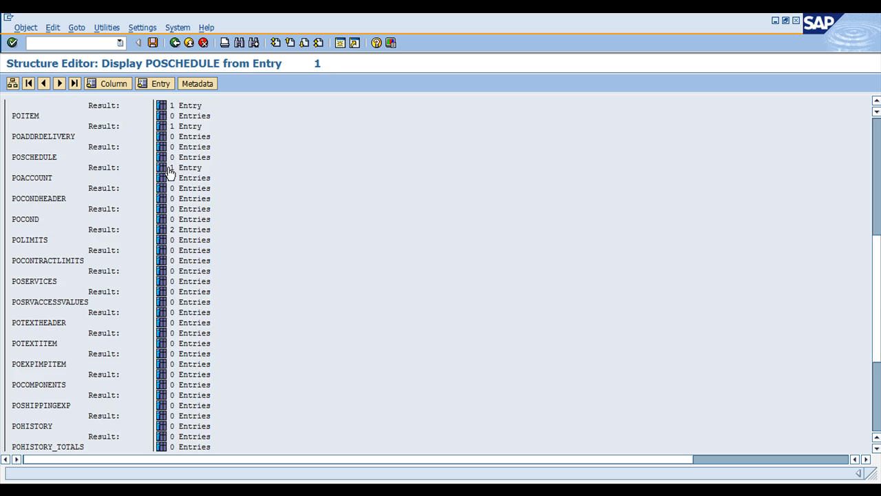
pyautogui.click(13, 83)
pyautogui.scroll(-1, 339, 278)
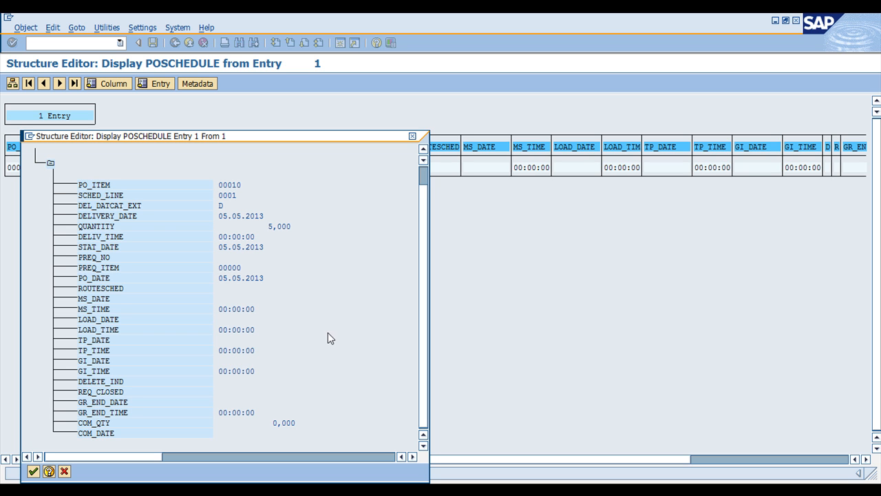
pyautogui.scroll(1, 308, 323)
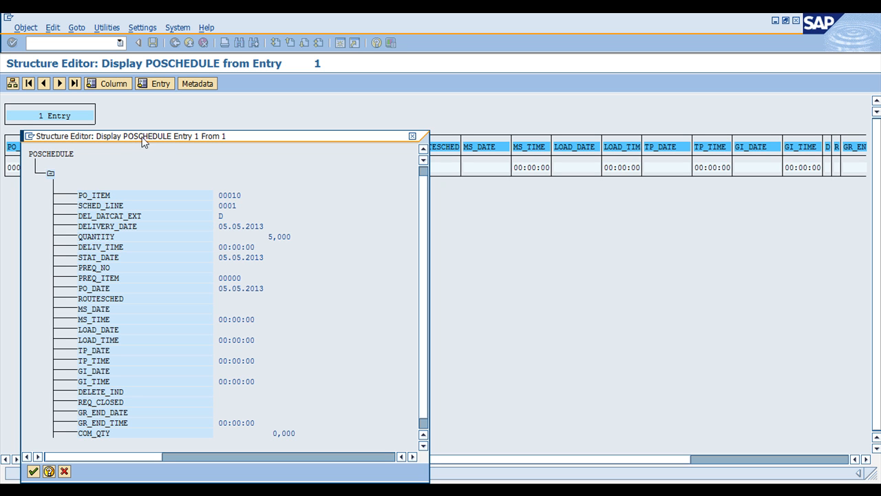
pyautogui.scroll(-1, 264, 345)
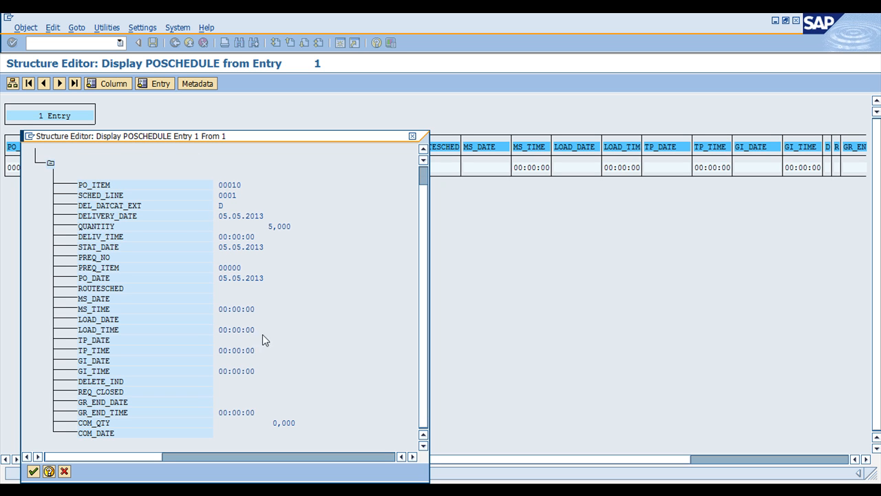
pyautogui.click(413, 136)
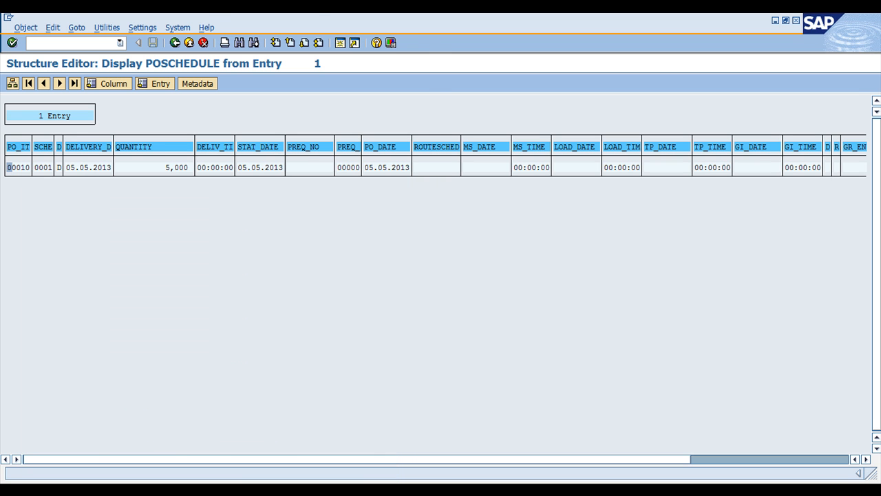
# - Switch to the BAPI_EN notes, review the objective of testing the goods movements BAPI and return to the SAP window
pyautogui.hotkey('alt', 'Tab')
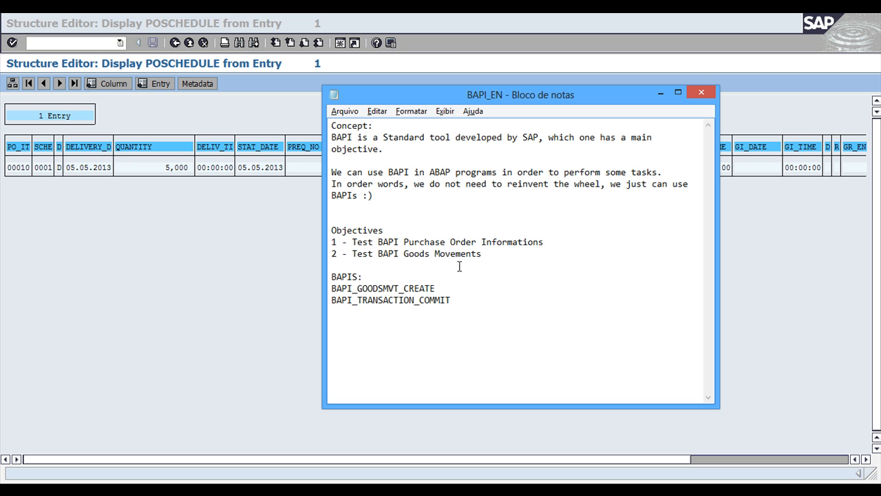
pyautogui.moveTo(493, 258); pyautogui.dragTo(399, 254)
pyautogui.click(427, 264)
pyautogui.click(254, 275)
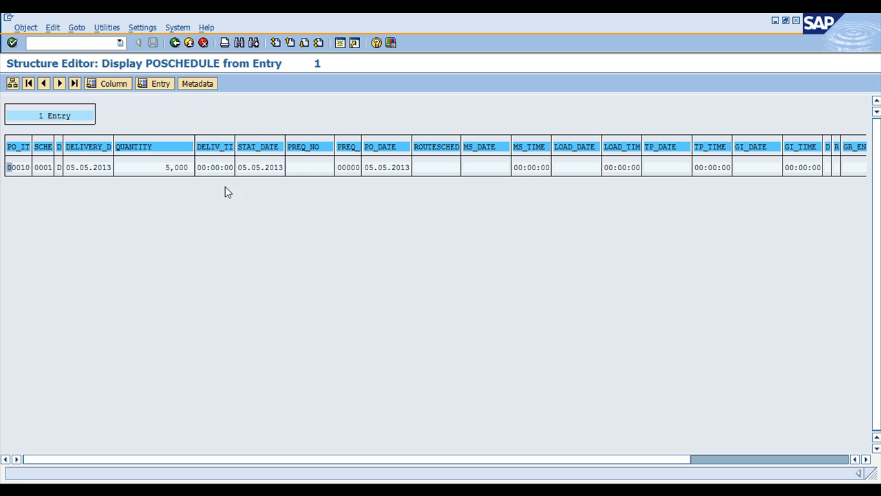
# - Leave the BAPI_PO_GETDETAIL1 test for the BAPI Explorer and collapse the Purchasing branch of the hierarchy
pyautogui.click(175, 43)
pyautogui.click(176, 43)
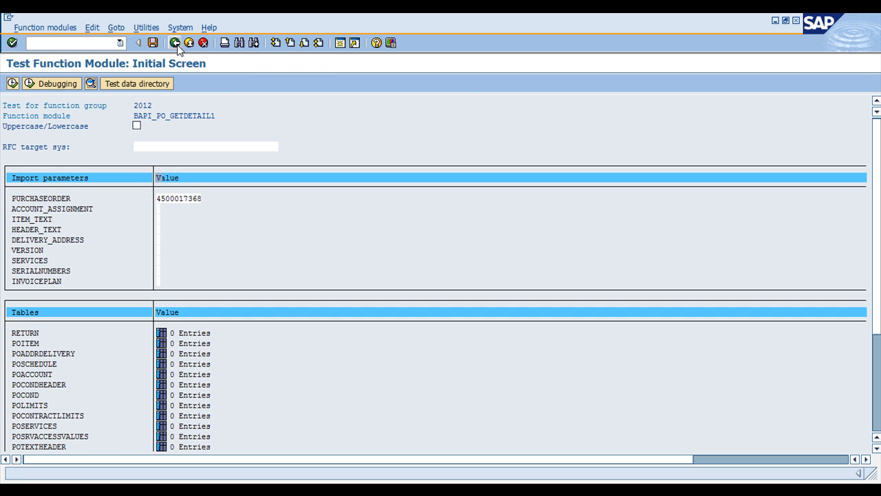
pyautogui.click(175, 43)
pyautogui.click(176, 44)
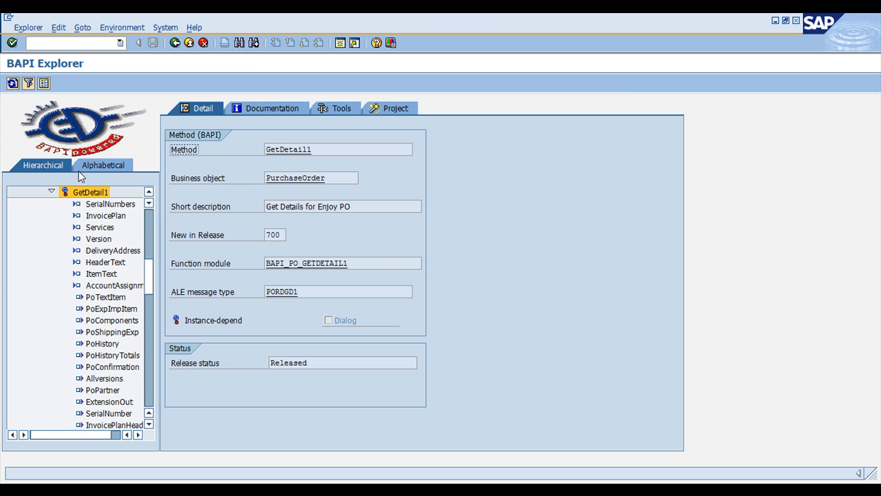
pyautogui.click(50, 192)
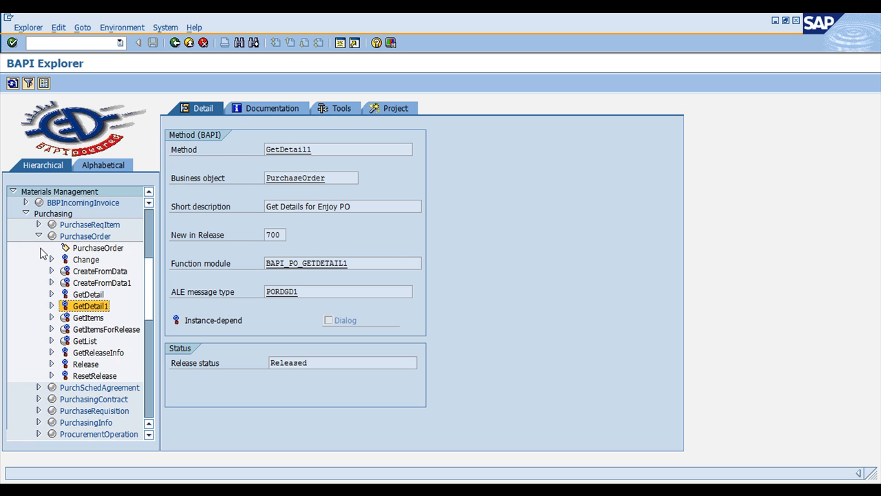
pyautogui.click(38, 236)
pyautogui.click(25, 213)
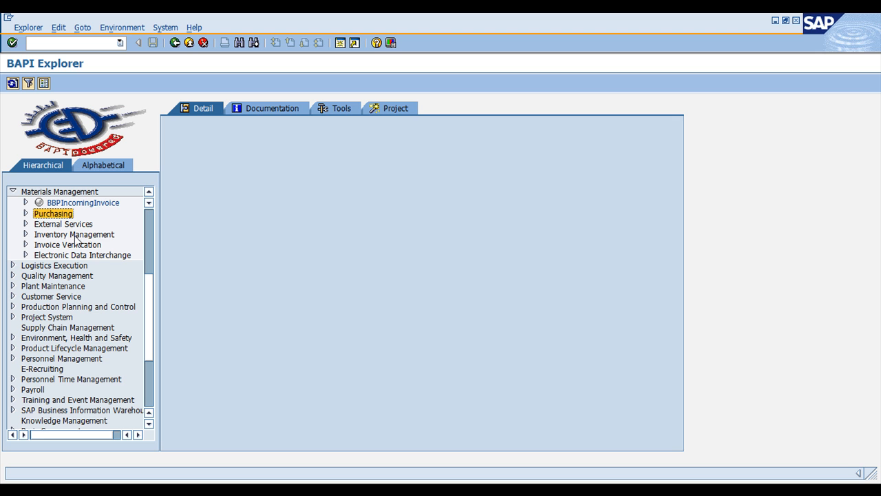
# - Display the details of the CreateFromData method of GoodsMovement under Inventory Management and highlight its function module name
pyautogui.click(35, 236)
pyautogui.click(26, 234)
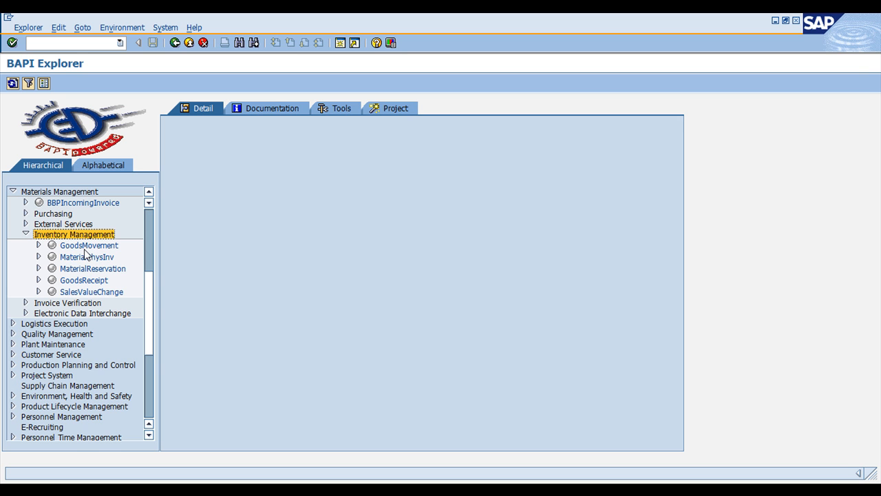
pyautogui.click(38, 245)
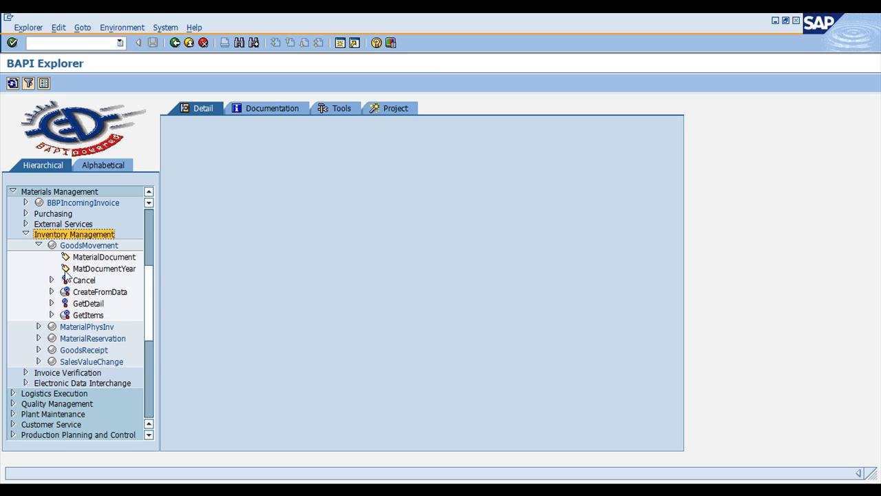
pyautogui.click(100, 293)
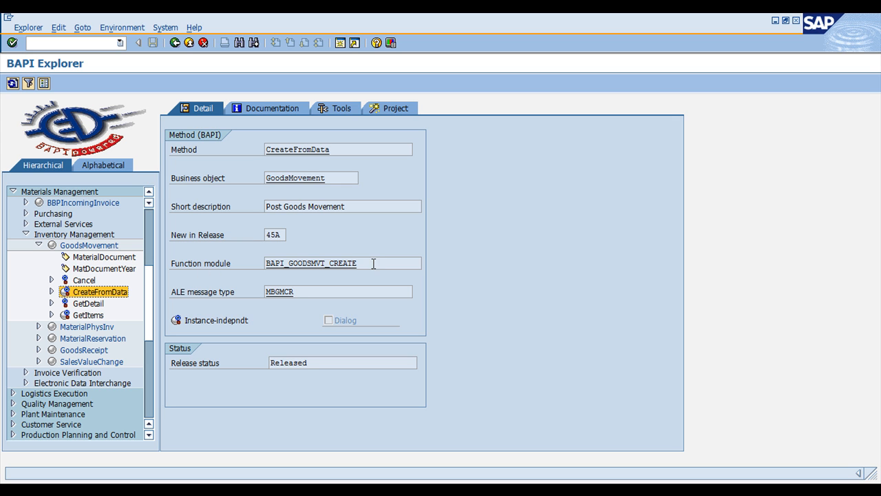
pyautogui.doubleClick(299, 268)
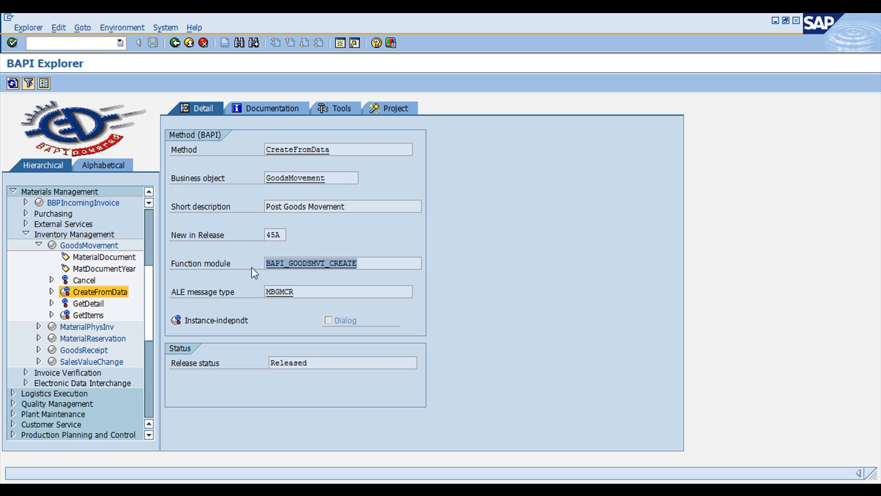
# - Expand the CreateFromData parameters and read the GoodsmvtHeader documentation with its parameter fields
pyautogui.click(51, 291)
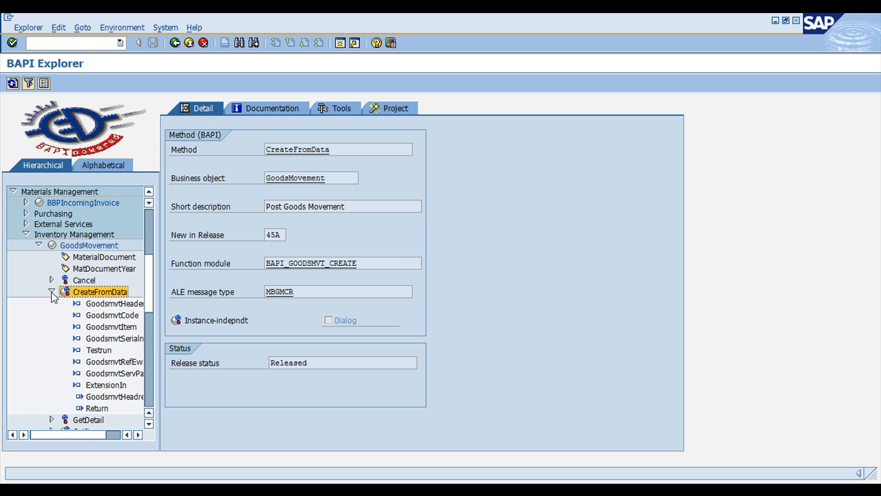
pyautogui.click(121, 305)
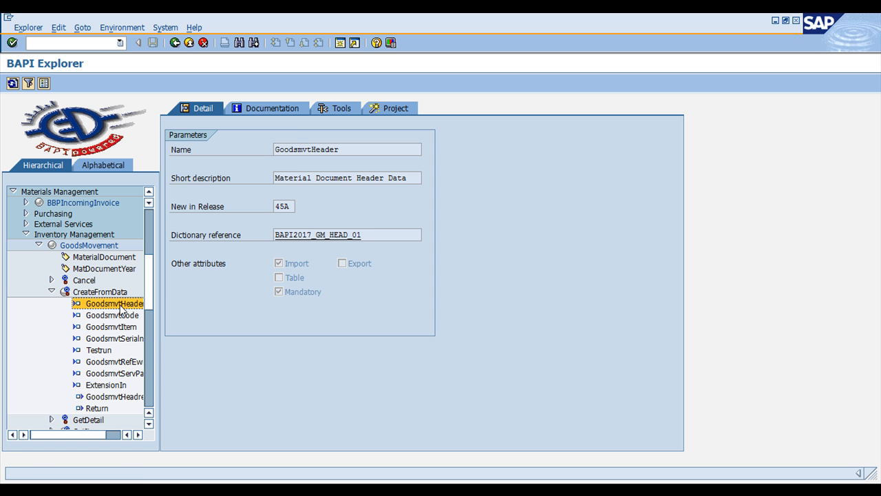
pyautogui.click(287, 108)
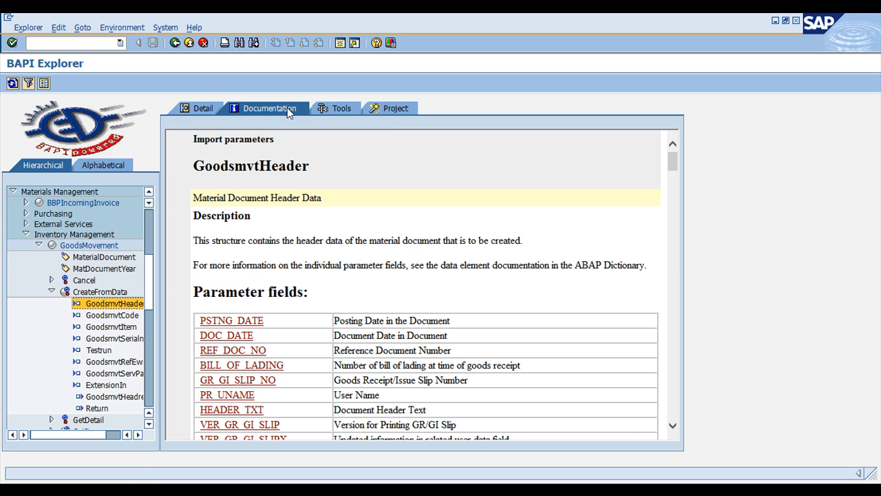
pyautogui.scroll(-2, 288, 110)
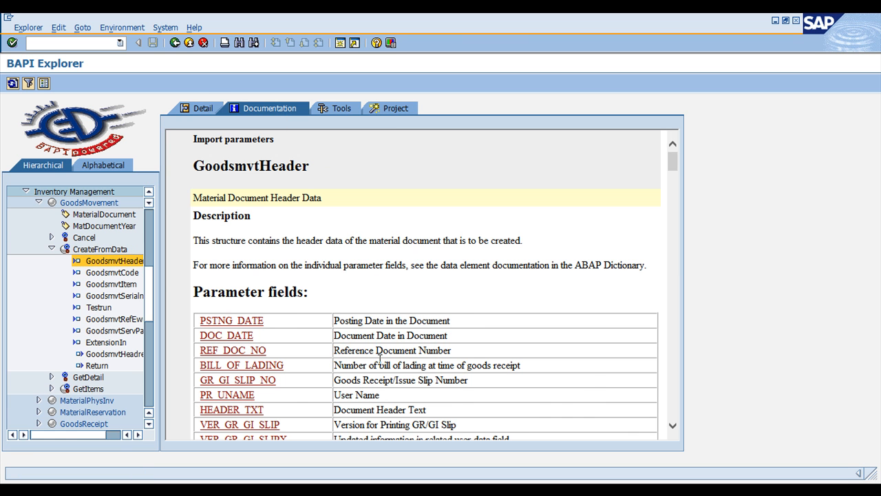
pyautogui.scroll(-3, 383, 358)
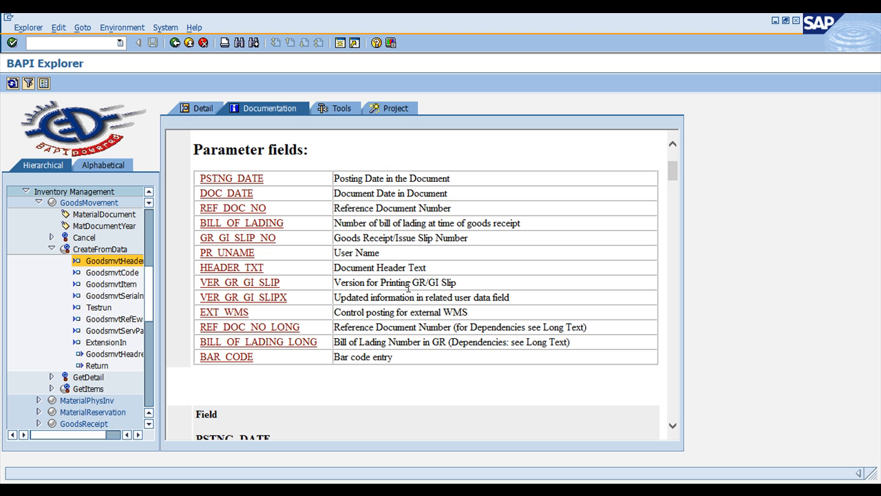
pyautogui.scroll(1, 410, 289)
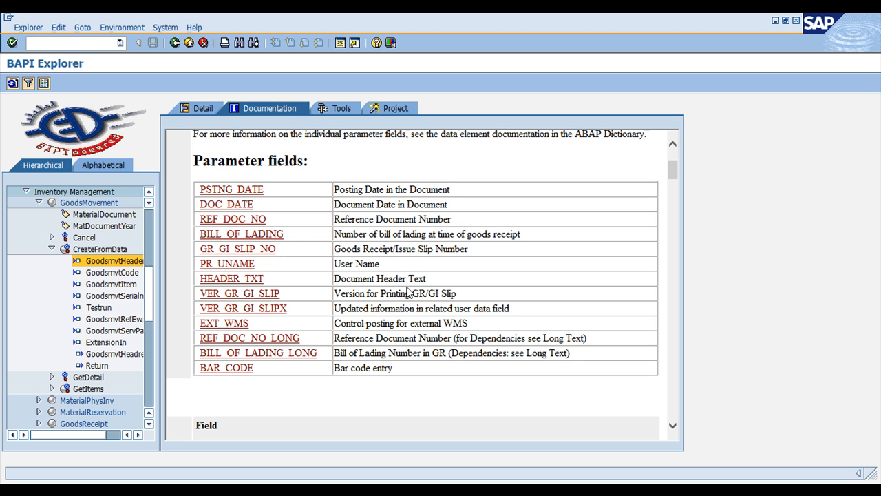
# - Collapse the CreateFromData parameters and view the object details of GoodsMovement
pyautogui.click(91, 250)
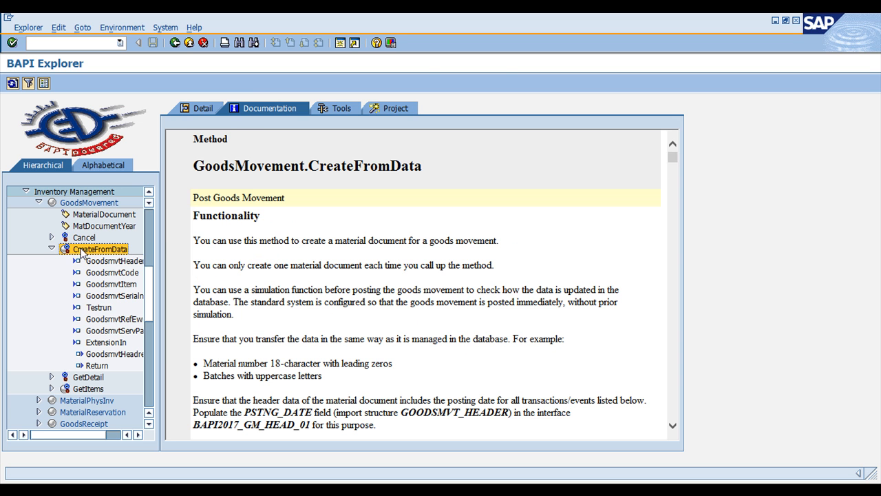
pyautogui.click(52, 248)
pyautogui.click(100, 206)
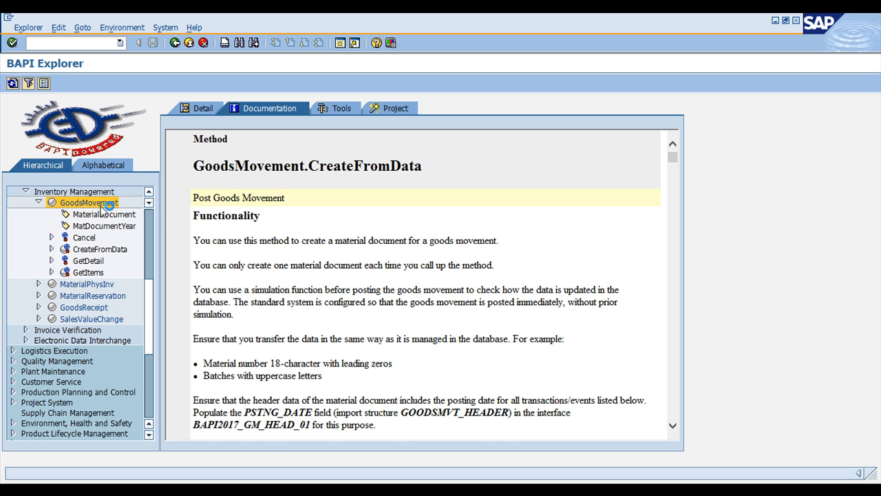
pyautogui.click(206, 111)
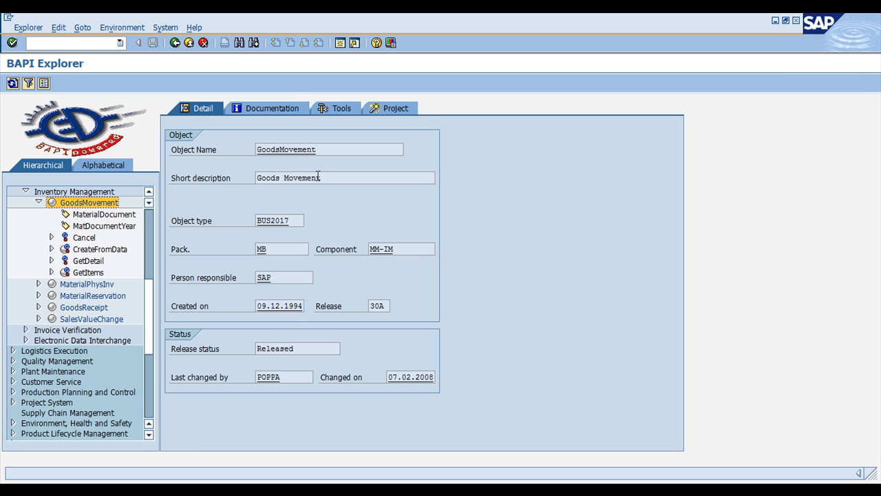
# - Open the function module BAPI_GOODSMVT_CREATE from the CreateFromData details and start its function module test
pyautogui.click(100, 251)
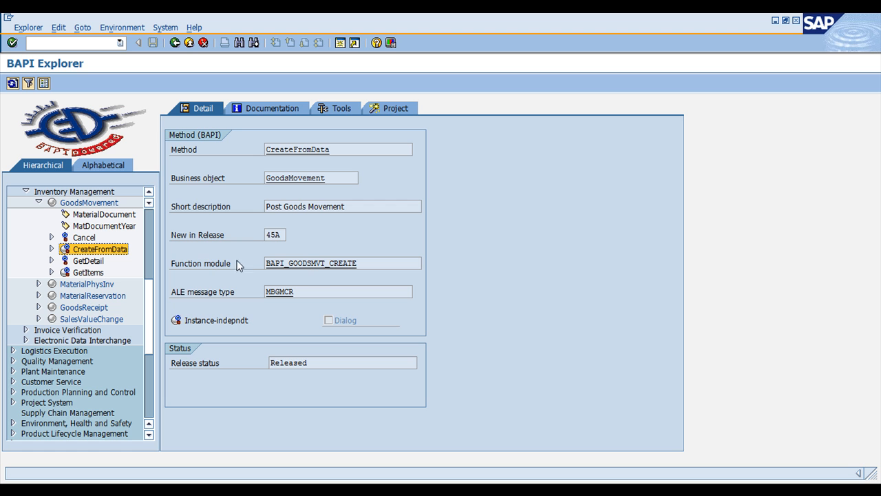
pyautogui.doubleClick(328, 264)
pyautogui.click(140, 82)
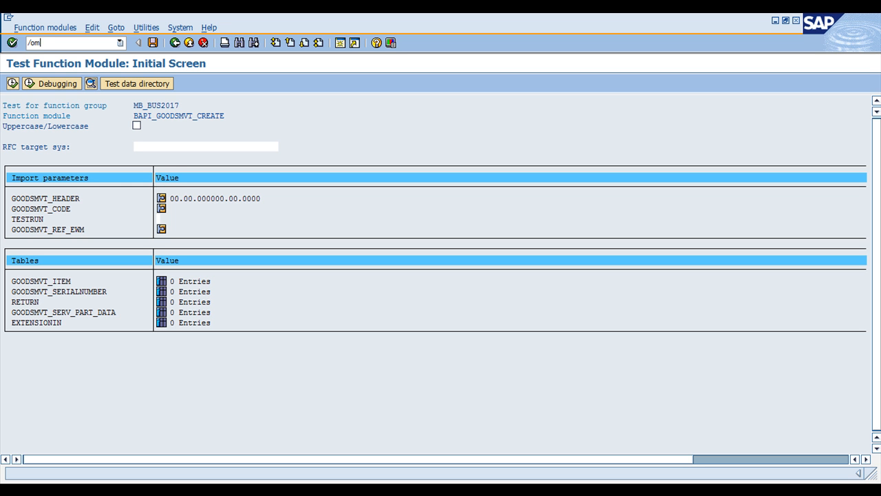
# - Open Enter Other Goods Receipts in a new session and continue to its items with movement type 561, plant 0100 and storage location 0001
pyautogui.write('c')
pyautogui.press('Return')
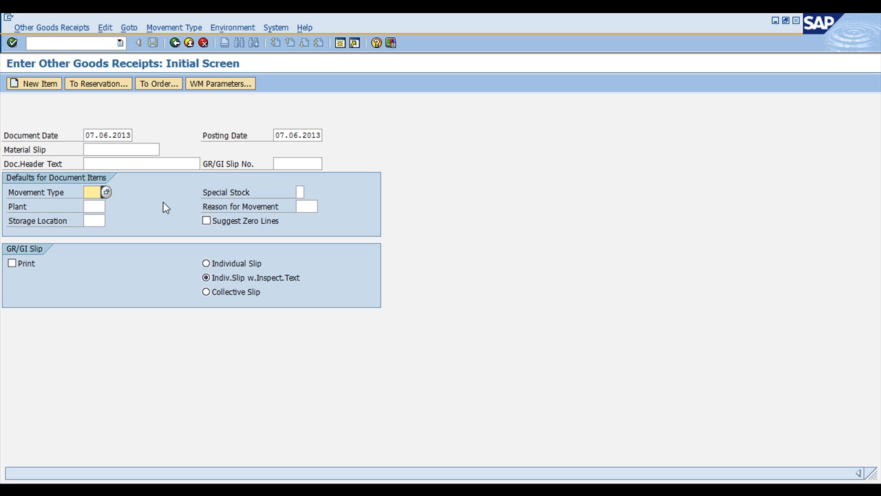
pyautogui.write('561')
pyautogui.press('Return')
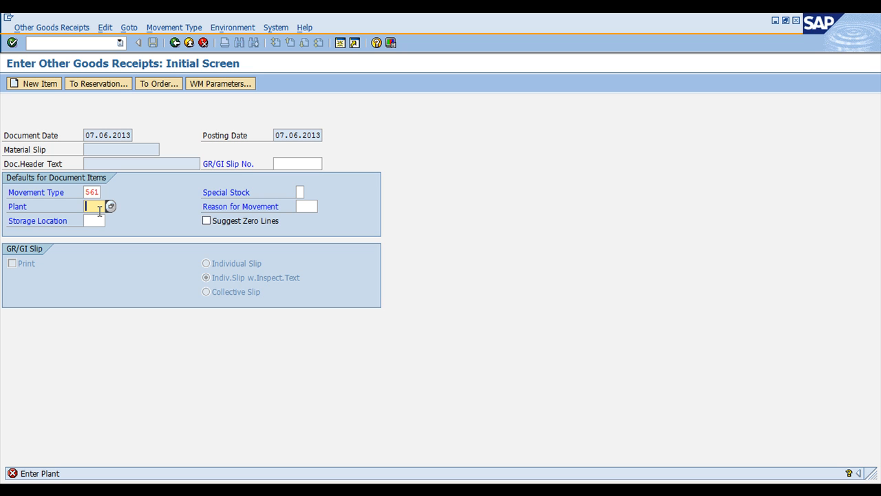
pyautogui.write('0106')
pyautogui.press('Tab')
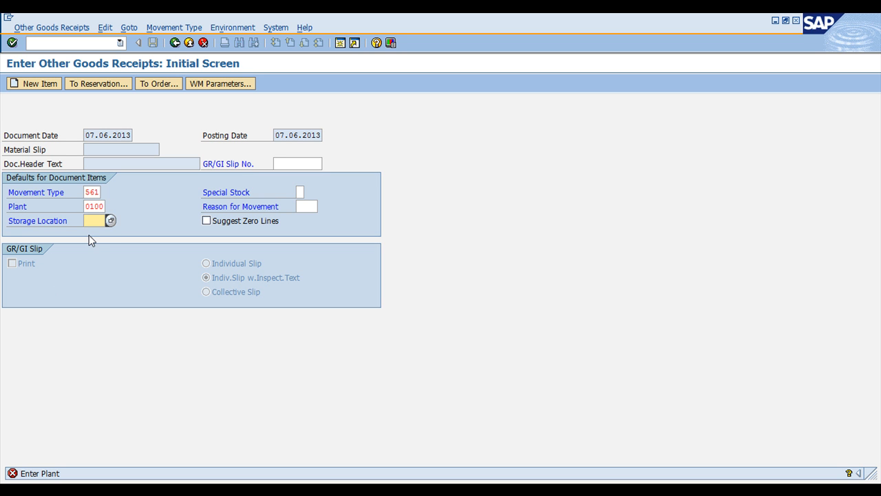
pyautogui.write('0001')
pyautogui.press('Return')
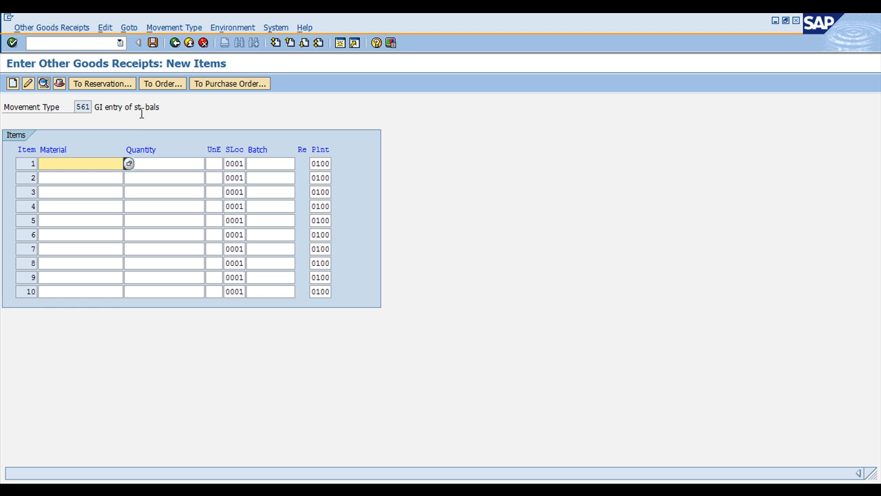
# - Check the description of movement type 561 and go back to the goods receipt's initial screen
pyautogui.moveTo(165, 107); pyautogui.dragTo(117, 101)
pyautogui.click(172, 45)
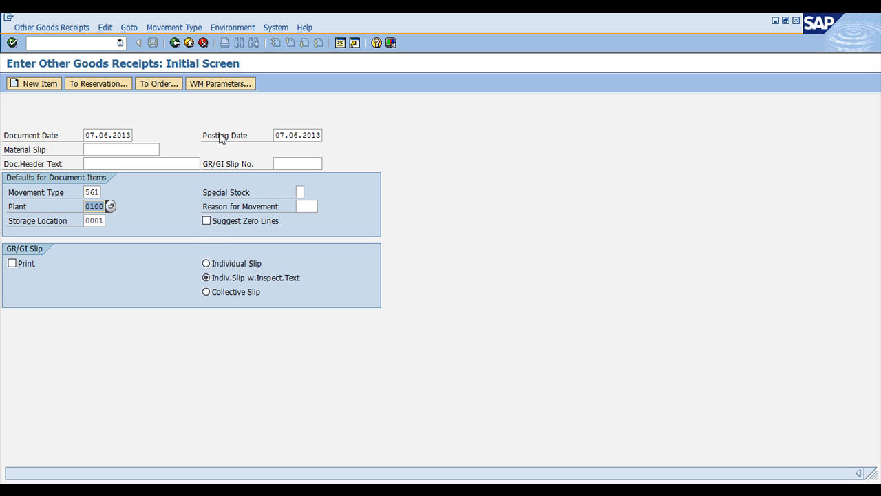
pyautogui.click(96, 193)
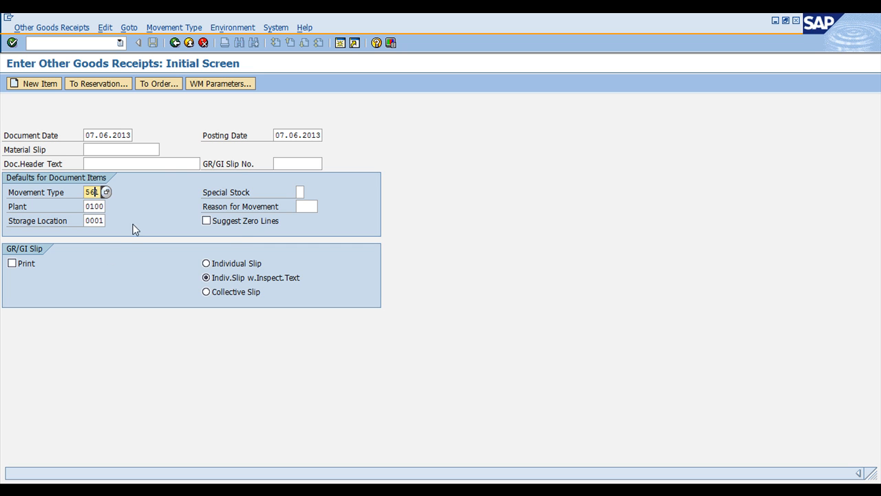
# - Open the Stock Overview with /ommbe and execute it for material 100011 in plant 0100, storage location 0001
pyautogui.click(72, 43)
pyautogui.write('/ommb')
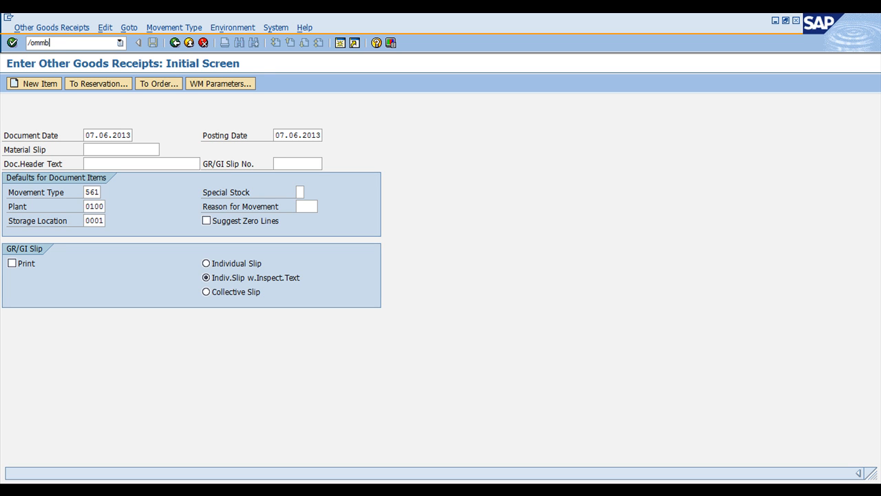
pyautogui.write('e')
pyautogui.press('Return')
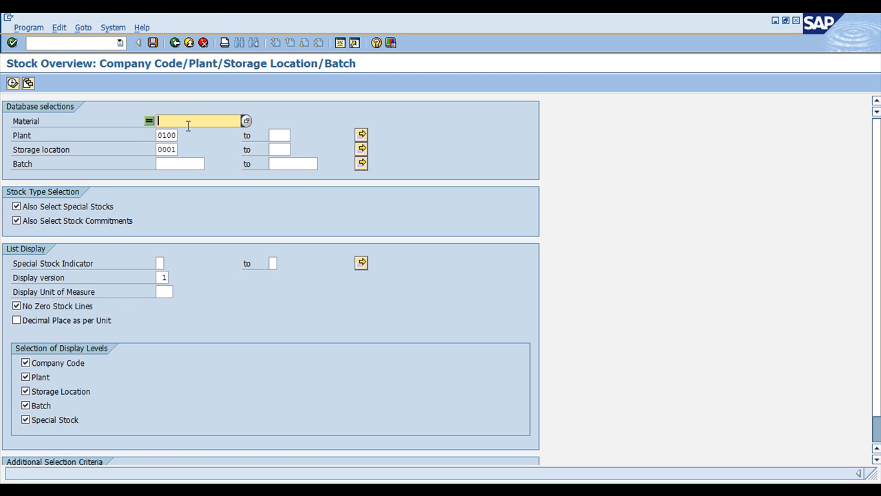
pyautogui.click(188, 126)
pyautogui.click(187, 131)
pyautogui.click(12, 83)
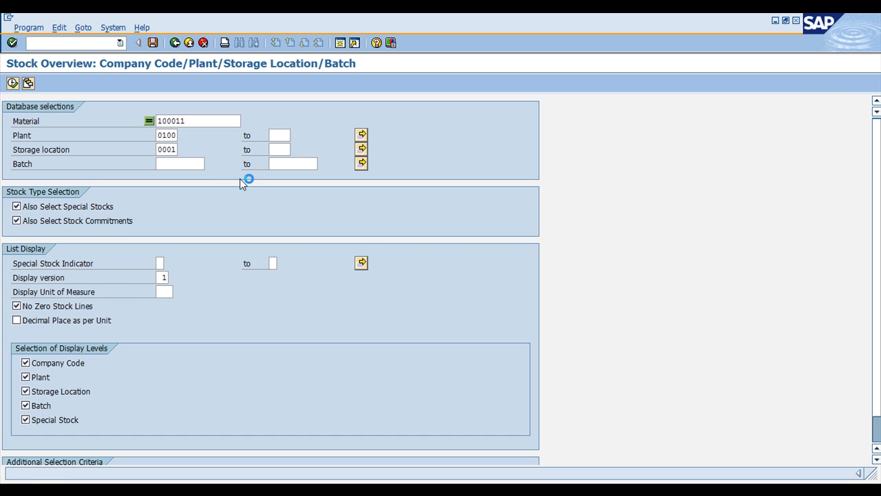
# - Examine the unrestricted-use stock of material 100011 and its batch INITIAL in storage location 0001
pyautogui.click(369, 297)
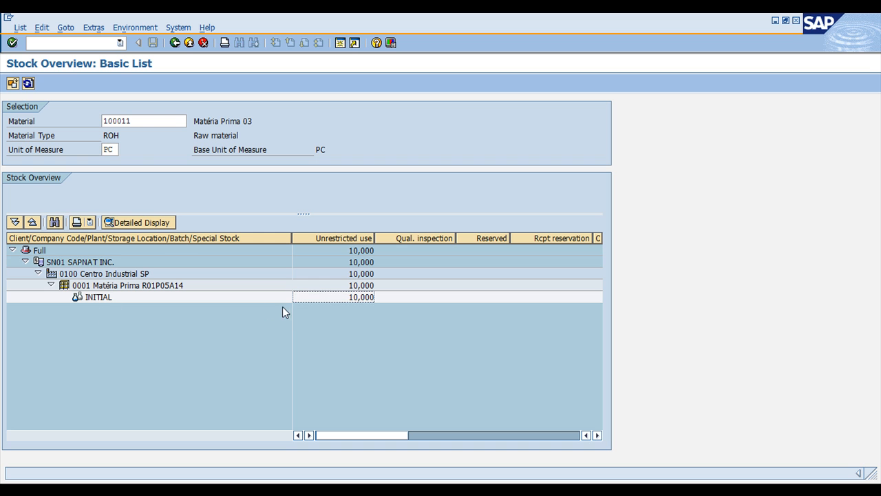
pyautogui.click(139, 126)
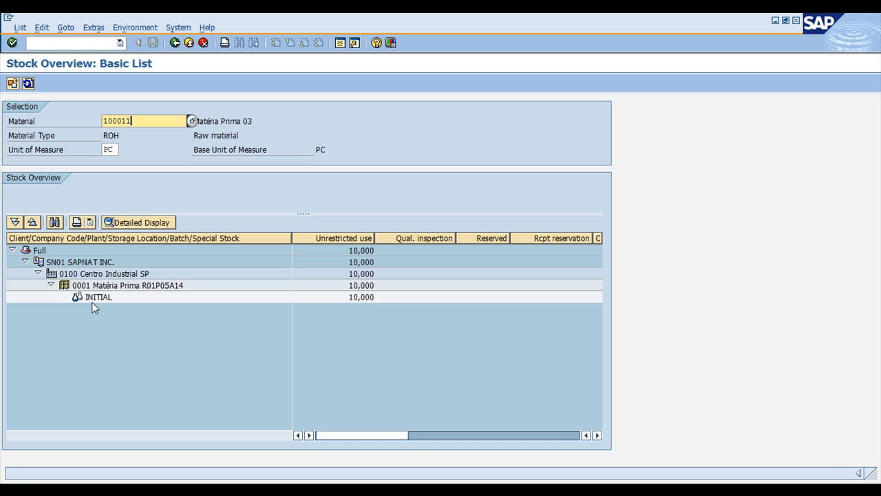
pyautogui.click(93, 297)
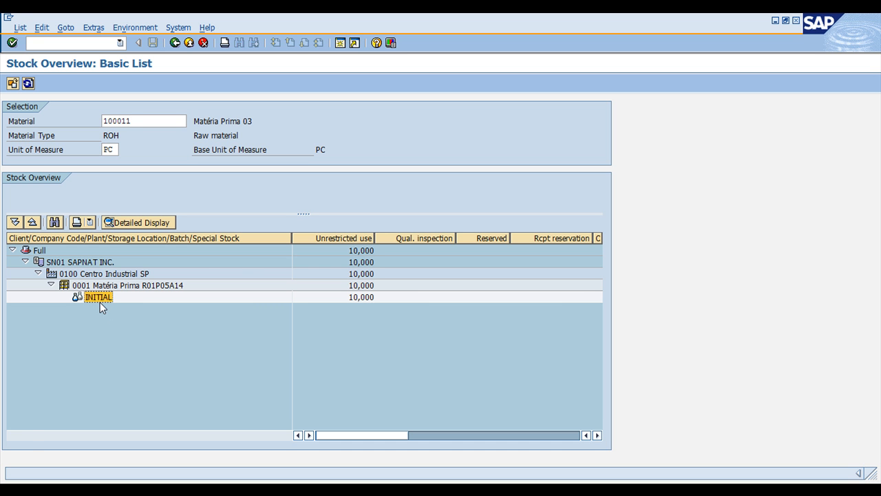
# - Switch back to the session with the BAPI_GOODSMVT_CREATE test screen
pyautogui.hotkey('alt', 'Tab')
pyautogui.hotkey('alt', 'Tab')
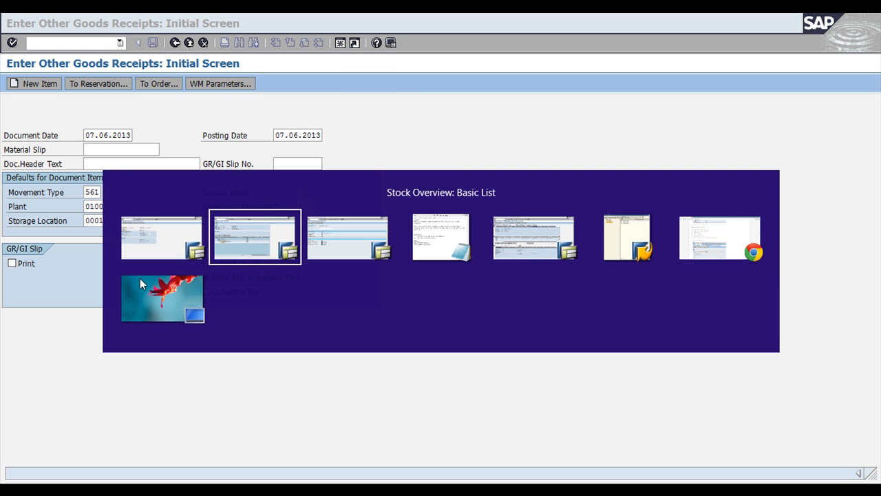
pyautogui.hotkey('alt', 'Tab')
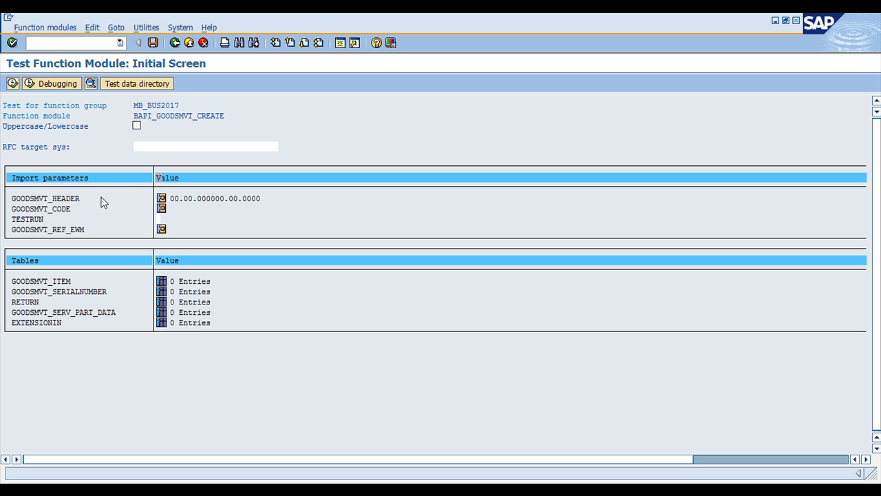
# - Open the GOODSMVT_HEADER structure as a single entry and set PSTNG_DATE and DOC_DATE to 07062013
pyautogui.click(161, 199)
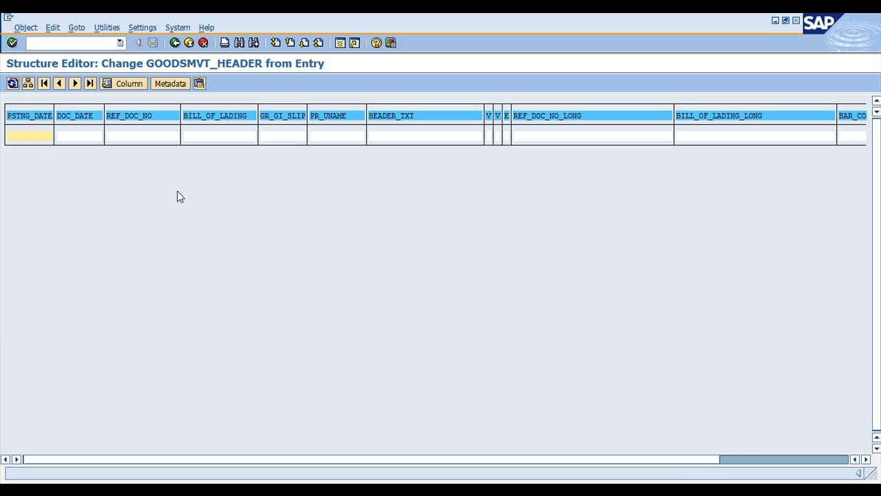
pyautogui.click(27, 84)
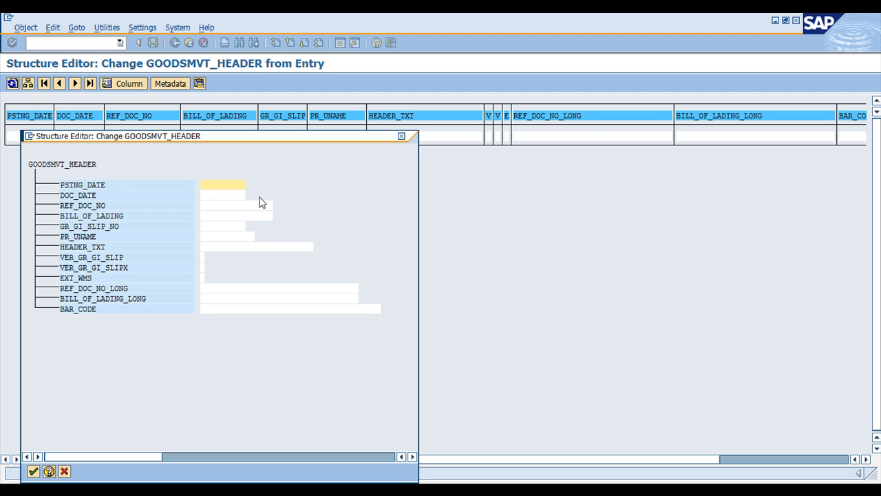
pyautogui.write('07062013')
pyautogui.click(228, 196)
pyautogui.write('07062013')
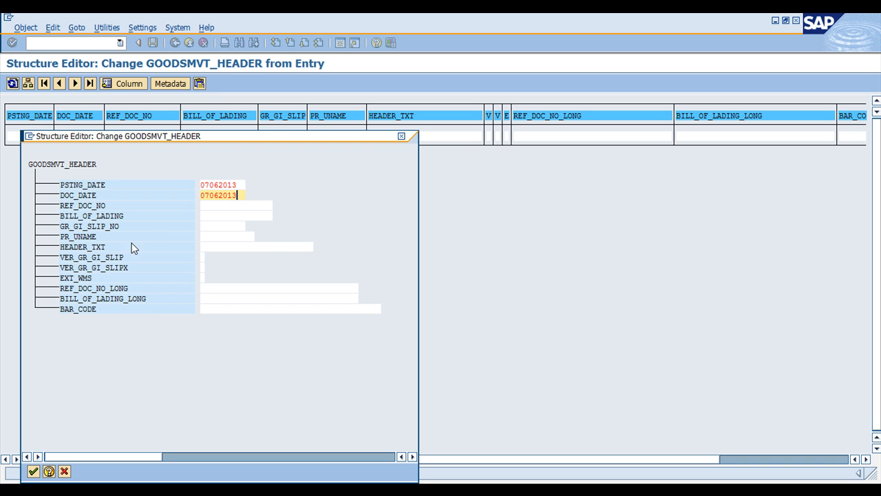
# - Set HEADER_TXT to "Test - Initial Stock", accept the header entry and return to the function module test screen
pyautogui.click(221, 248)
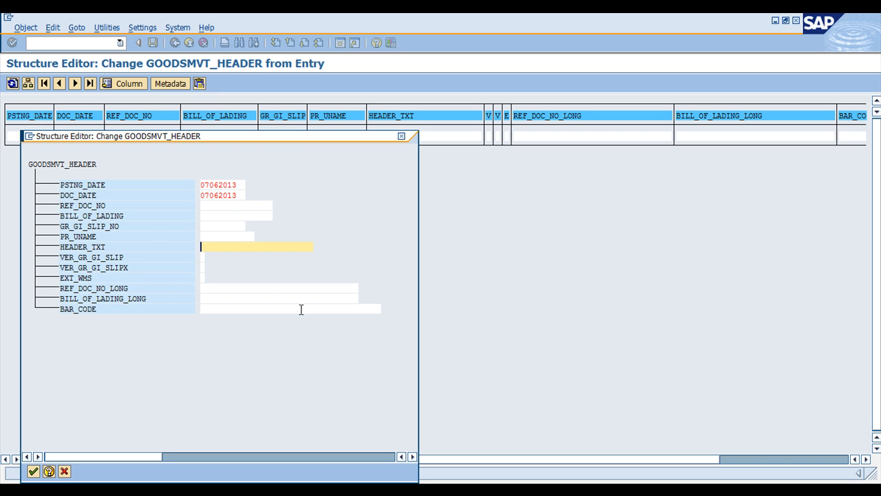
pyautogui.press('BackSpace')
pyautogui.write('Testt - Initial Stock')
pyautogui.click(33, 471)
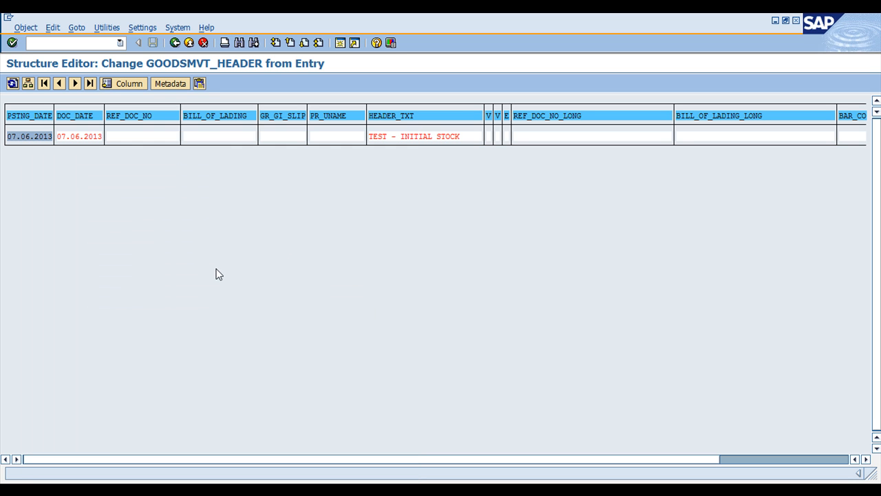
pyautogui.click(174, 43)
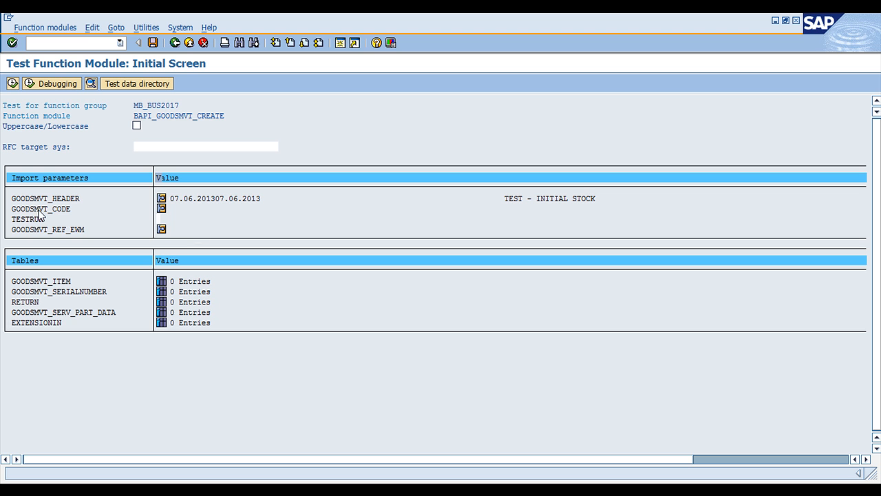
# - Look up the GM_Code for other goods receipts in the blog article and set GOODSMVT_CODE to 05
pyautogui.click(162, 209)
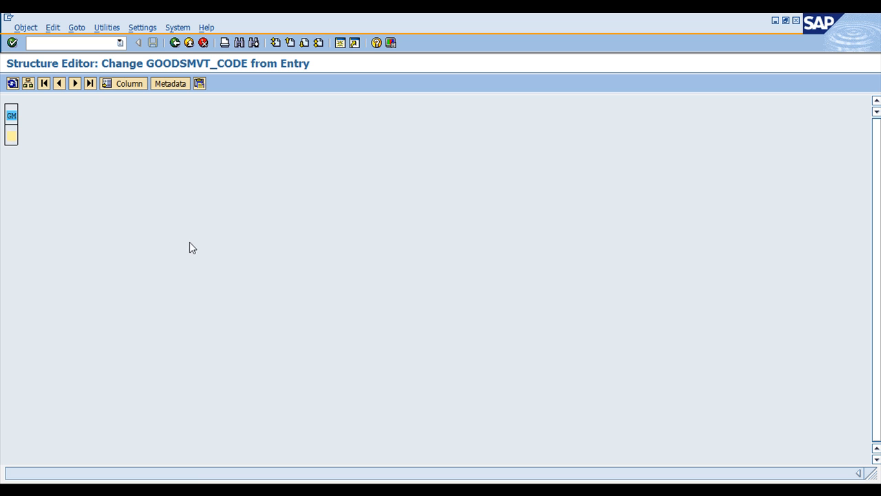
pyautogui.hotkey('alt', 'Tab')
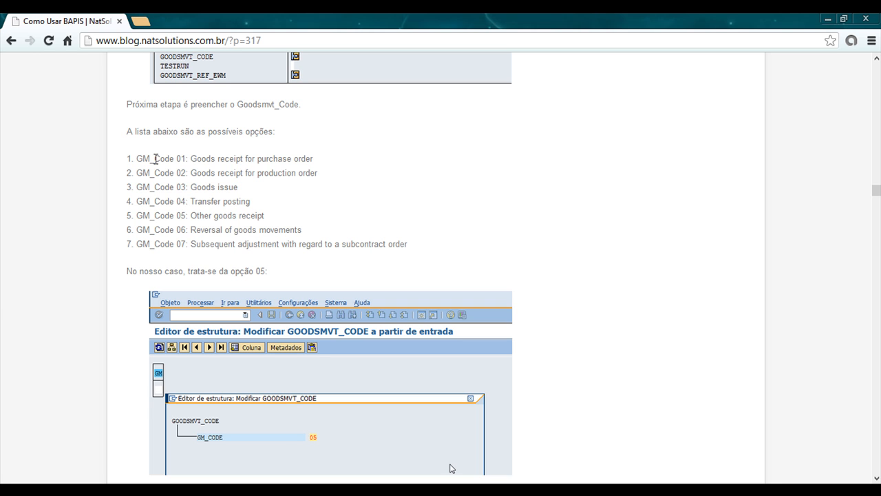
pyautogui.moveTo(176, 158); pyautogui.dragTo(187, 158)
pyautogui.click(267, 222)
pyautogui.moveTo(266, 218); pyautogui.dragTo(177, 218)
pyautogui.hotkey('alt', 'Tab')
pyautogui.write('05')
pyautogui.click(175, 43)
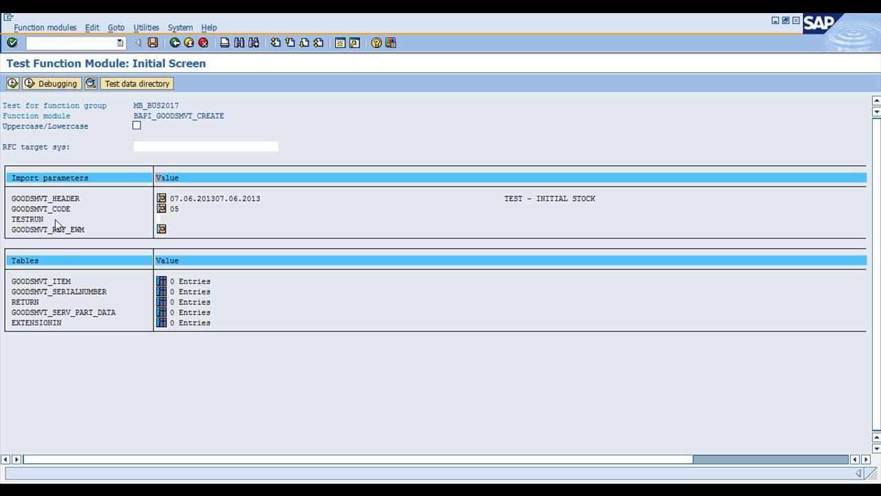
# - Open the first GOODSMVT_ITEM entry in the structure view and clear the pasted value from its MATERIAL field
pyautogui.click(162, 282)
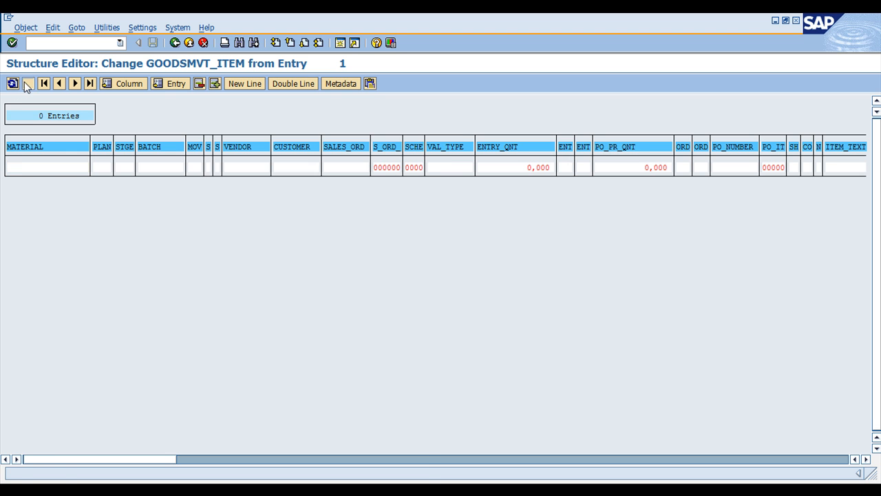
pyautogui.click(27, 83)
pyautogui.hotkey('ctrl', 'v')
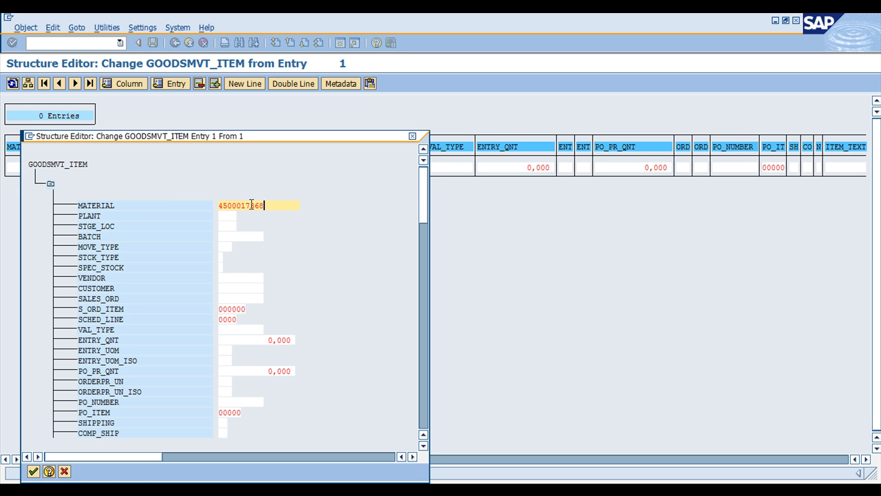
pyautogui.hotkey('shift', 'Home')
pyautogui.press('Delete')
# - Check the goods receipt and Stock Overview sessions for the item data, then return to the GOODSMVT_ITEM entry
pyautogui.hotkey('alt', 'Tab')
pyautogui.hotkey('alt', 'Tab')
pyautogui.press('Tab')
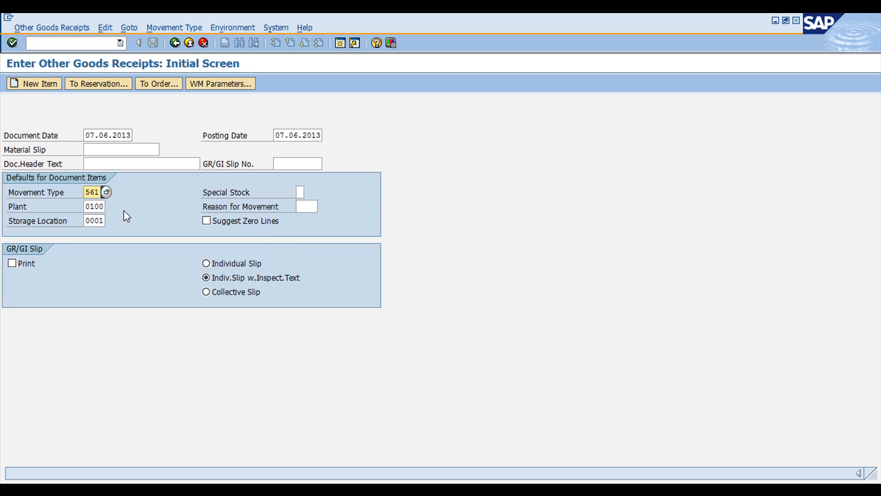
pyautogui.hotkey('alt', 'Tab')
pyautogui.press('Tab')
pyautogui.press('Tab')
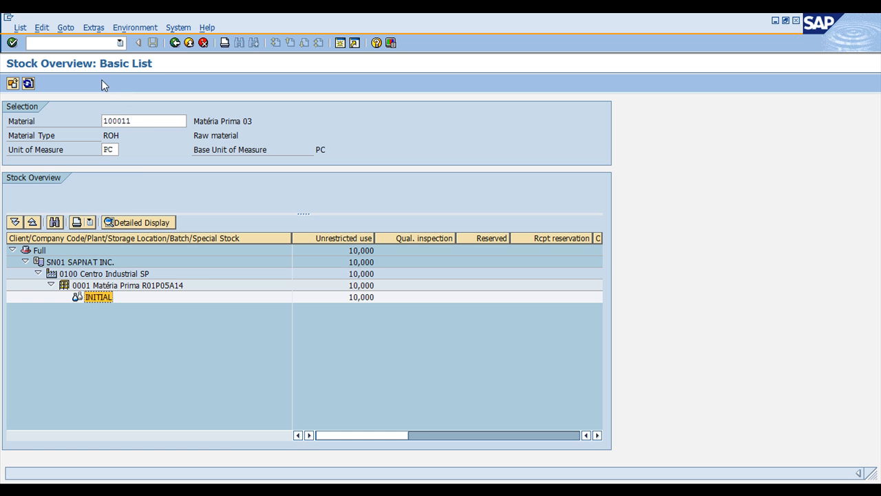
pyautogui.hotkey('alt', 'Tab')
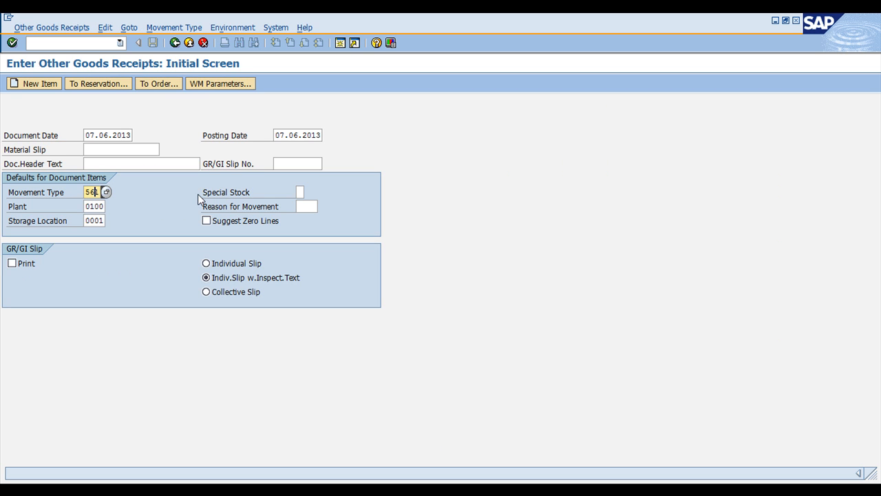
pyautogui.hotkey('alt', 'Tab')
pyautogui.hotkey('alt', 'Tab')
pyautogui.press('Tab')
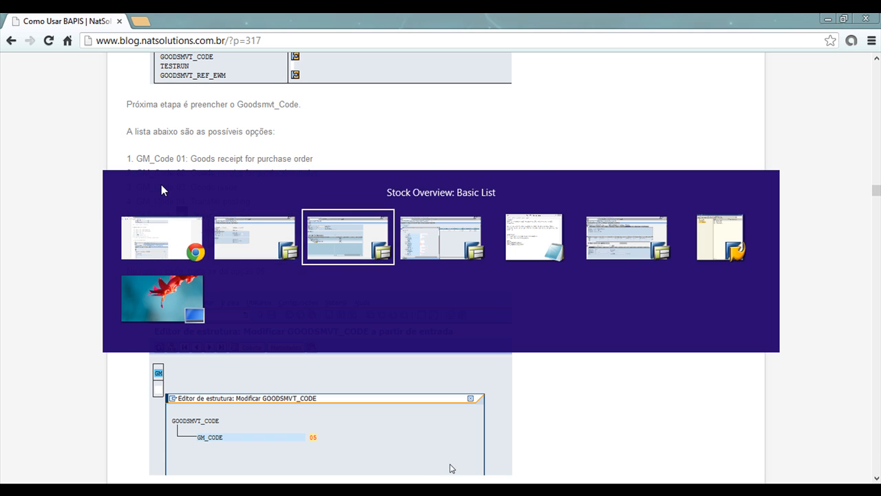
# - Set the item's MATERIAL to 100011, PLANT to 0100 and STGE_LOC to 0001
pyautogui.write('100011')
pyautogui.press('Tab')
pyautogui.write('0100')
pyautogui.press('Tab')
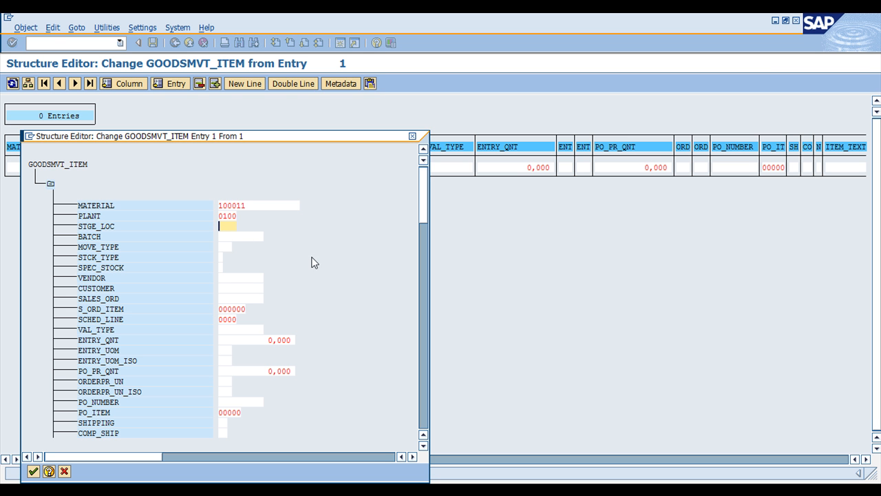
pyautogui.write('0001')
pyautogui.press('Tab')
# - Set the item's BATCH to INITIAL2 and its MOVE_TYPE to 561
pyautogui.write('init')
pyautogui.press('BackSpace')
pyautogui.press('BackSpace')
pyautogui.press('BackSpace')
pyautogui.write('I')
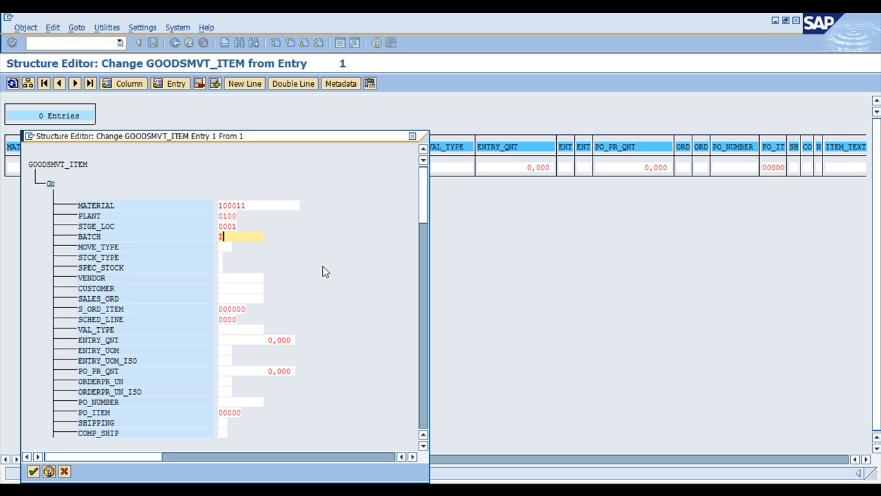
pyautogui.write('NITIAL2')
pyautogui.click(226, 247)
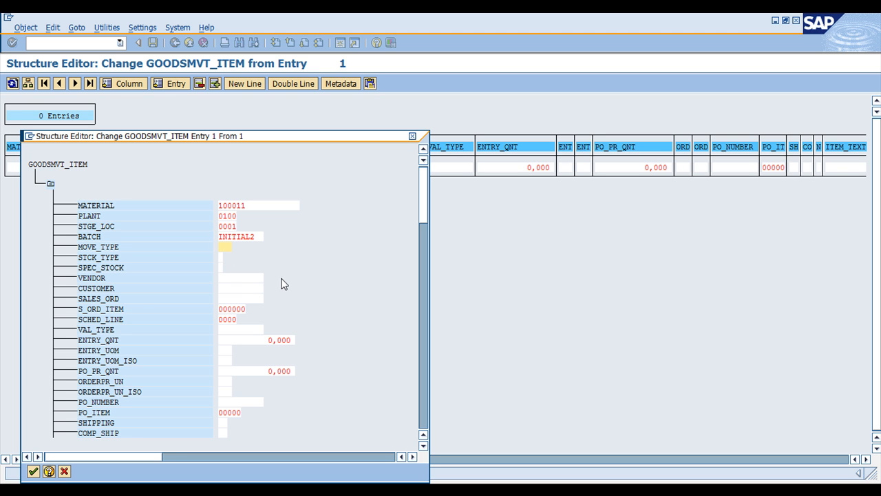
pyautogui.write('561')
# - Leave the item's VENDOR, CUSTOMER and SALES_ORD fields empty and set ENTRY_QNT to 20
pyautogui.click(230, 278)
pyautogui.click(234, 288)
pyautogui.click(238, 299)
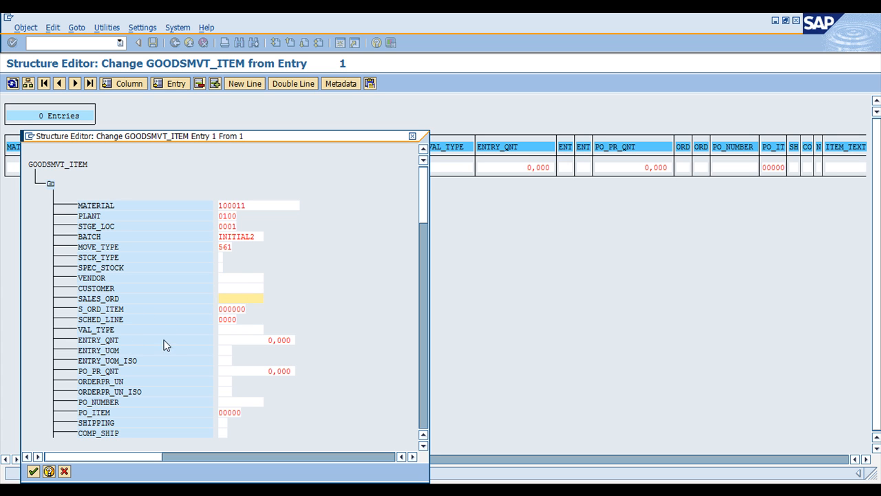
pyautogui.click(263, 341)
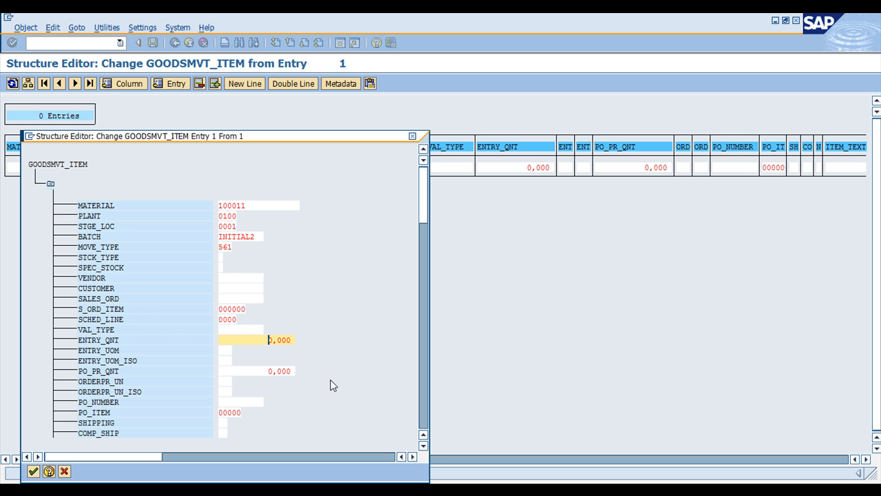
pyautogui.write('2')
pyautogui.press('Return')
# - Examine the remaining optional fields of the GOODSMVT_ITEM entry, from ENTRY_UOM down to the account assignment and valuation fields
pyautogui.click(228, 351)
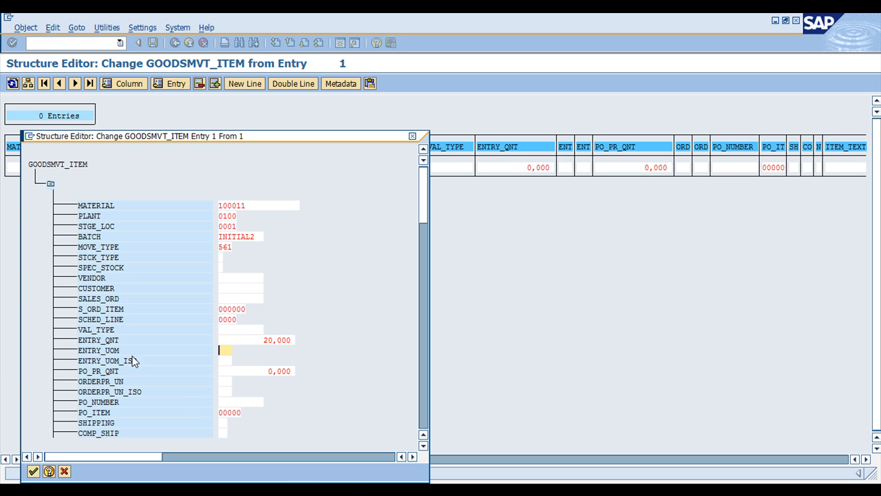
pyautogui.click(225, 351)
pyautogui.click(227, 372)
pyautogui.click(223, 379)
pyautogui.scroll(-3, 309, 341)
pyautogui.scroll(-9, 338, 363)
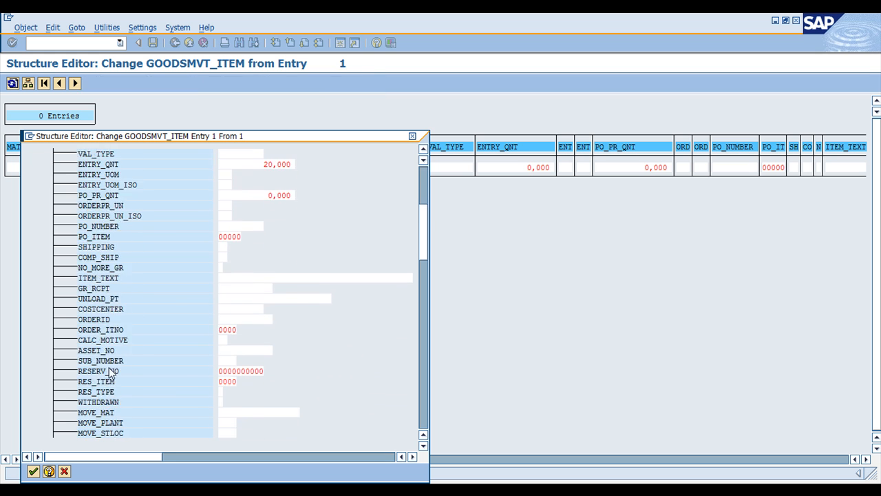
pyautogui.scroll(-3, 114, 392)
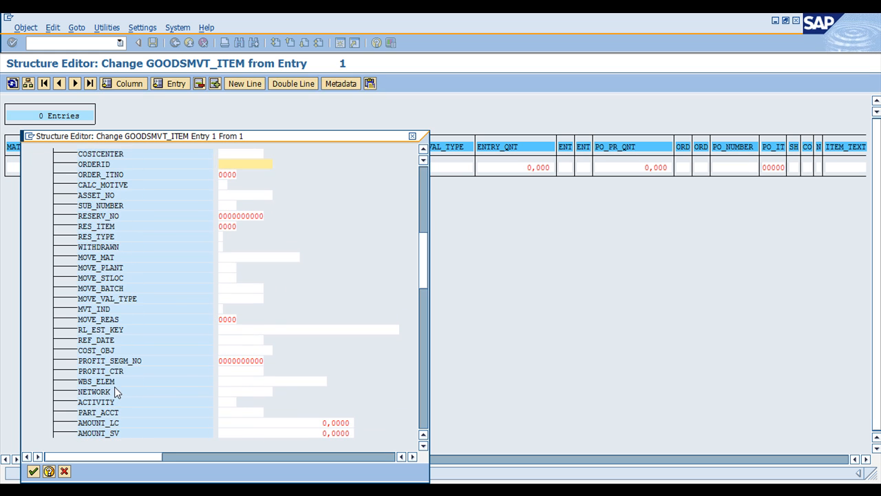
pyautogui.scroll(-3, 151, 392)
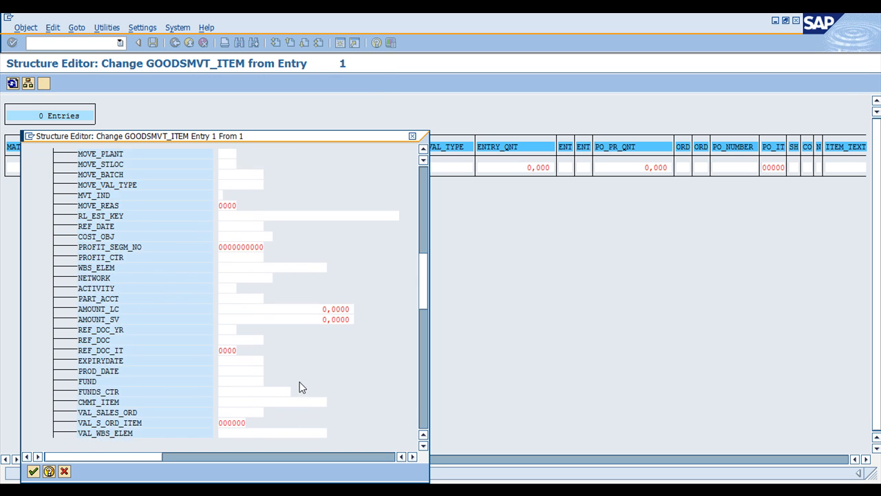
pyautogui.scroll(5, 295, 380)
pyautogui.scroll(8, 311, 390)
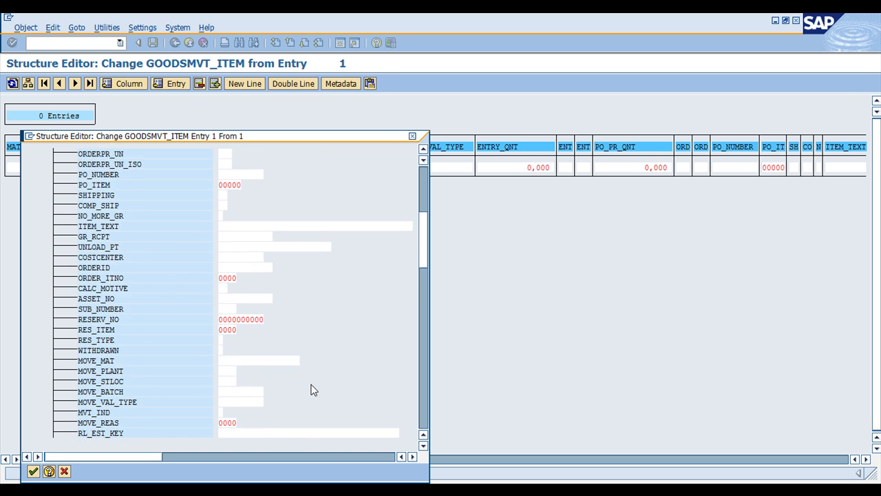
pyautogui.scroll(5, 311, 391)
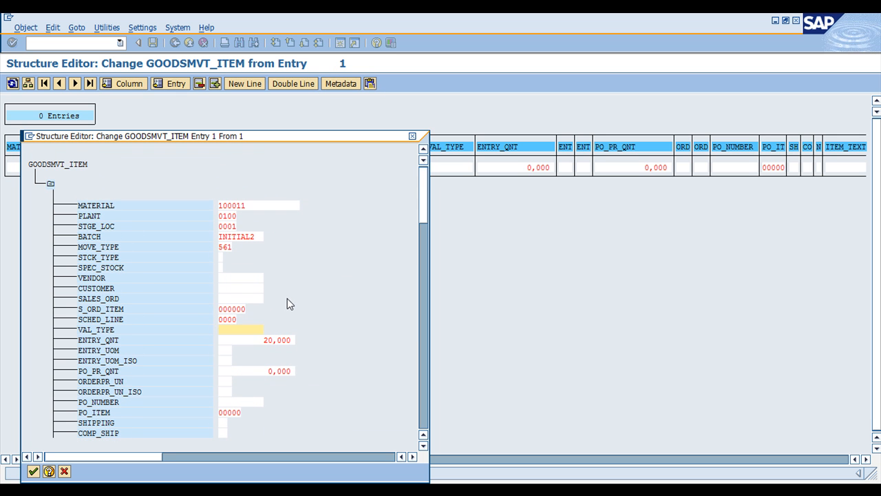
# - Review the filled item fields, accept the GOODSMVT_ITEM entry and return to the function module test screen
pyautogui.click(237, 206)
pyautogui.click(229, 216)
pyautogui.click(227, 237)
pyautogui.click(223, 247)
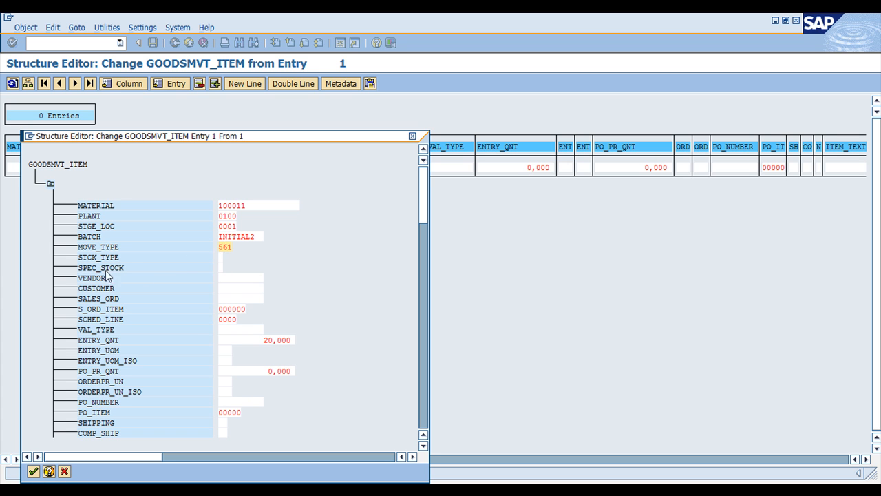
pyautogui.click(221, 268)
pyautogui.click(33, 471)
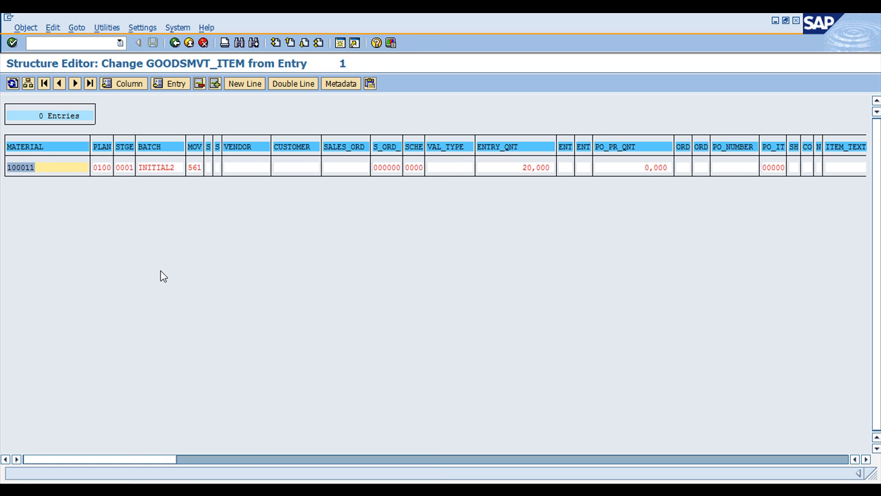
pyautogui.click(175, 43)
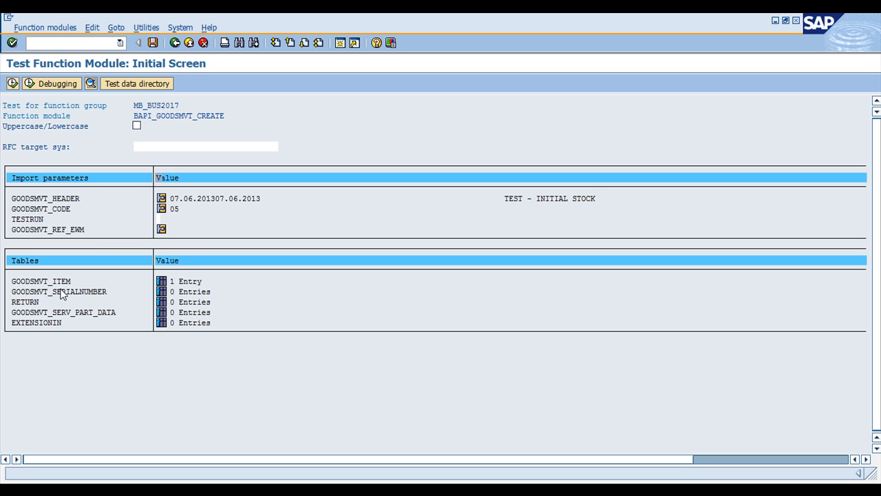
# - Execute the BAPI_GOODSMVT_CREATE test and examine the export parameters and tables of its result
pyautogui.click(12, 84)
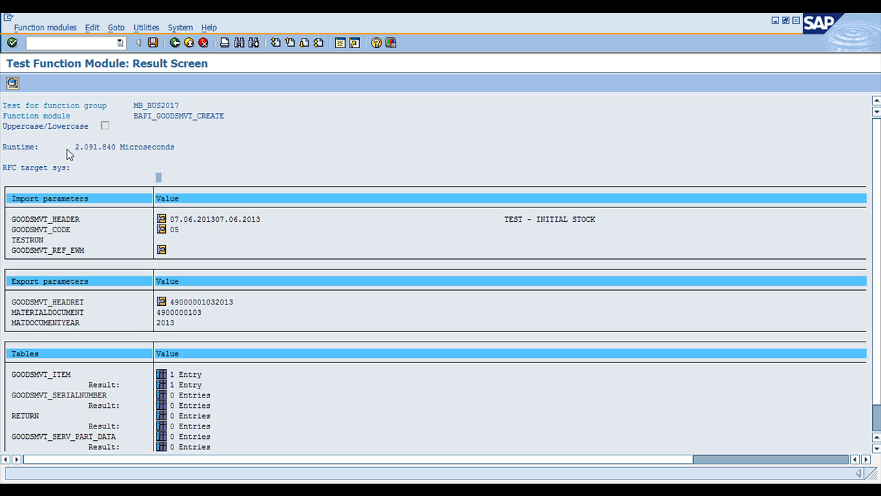
pyautogui.scroll(-2, 220, 333)
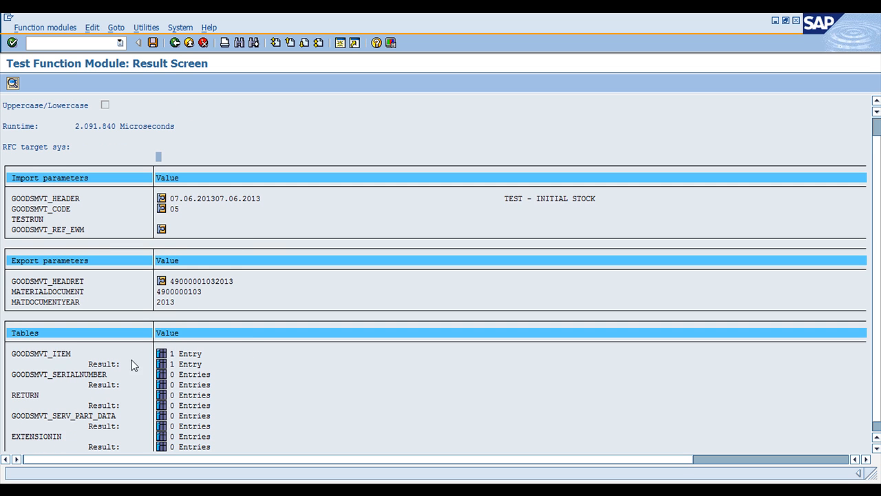
pyautogui.scroll(-1, 79, 388)
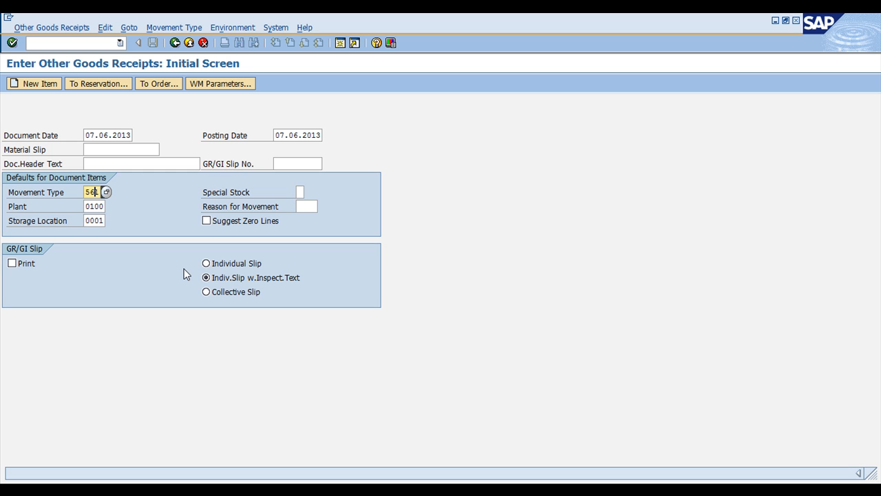
# - Switch to the Stock Overview of material 100011 and refresh the stock list
pyautogui.hotkey('alt', 'Tab')
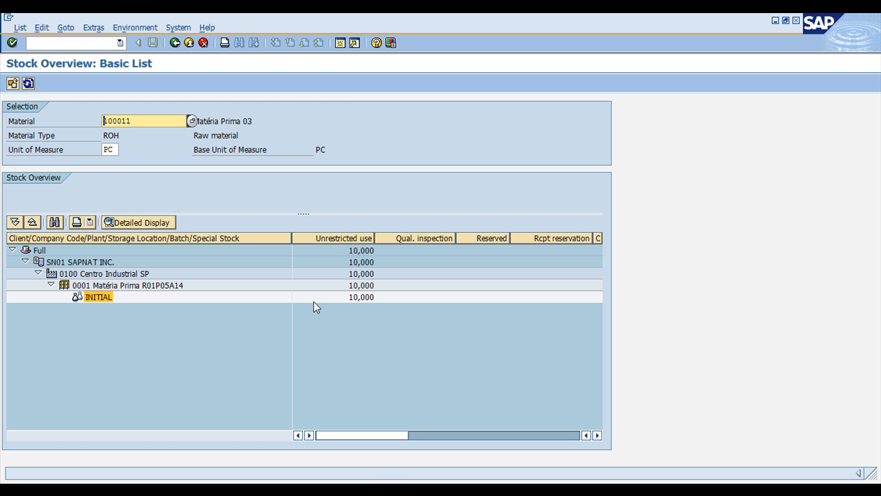
pyautogui.click(28, 84)
pyautogui.click(28, 84)
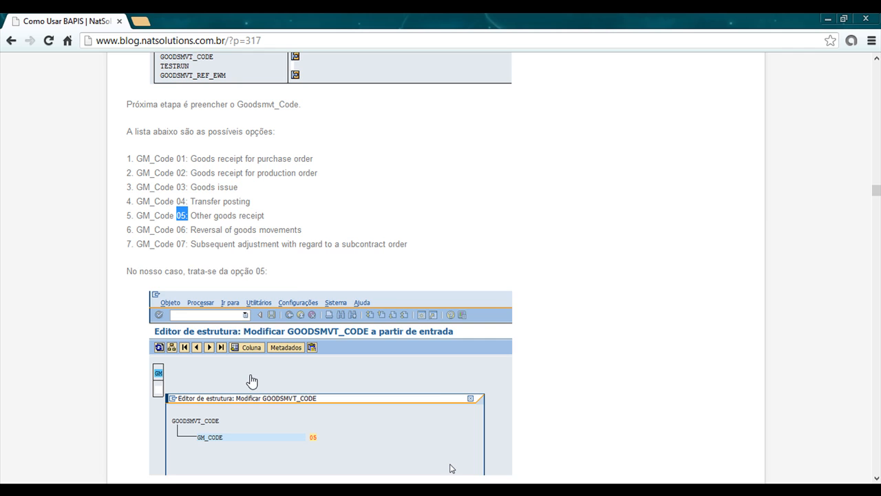
# - Switch back to the session with the BAPI_GOODSMVT_CREATE result screen
pyautogui.hotkey('alt', 'Tab')
pyautogui.hotkey('alt', 'Tab')
pyautogui.hotkey('alt', 'Tab')
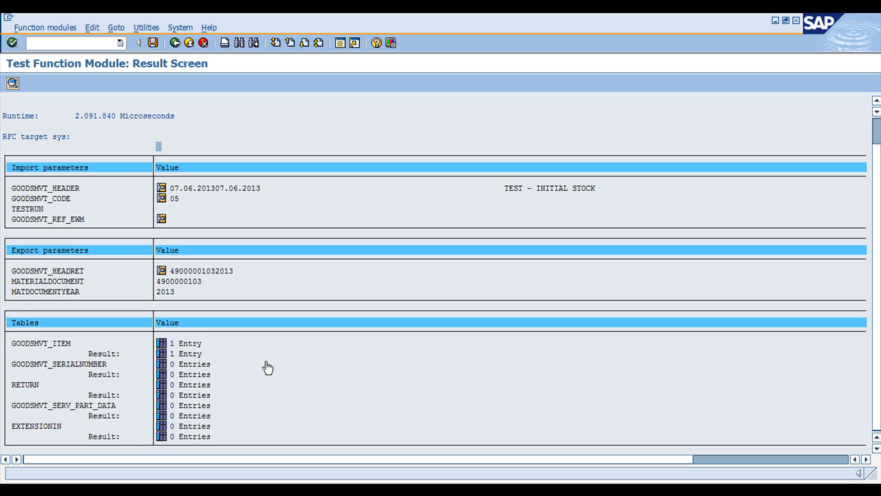
# - Switch to the BAPI_EN notes in Notepad, review the BAPI_GOODSMVT_CREATE and BAPI_TRANSACTION_COMMIT entries, and return to the SAP result screen
pyautogui.click(266, 478)
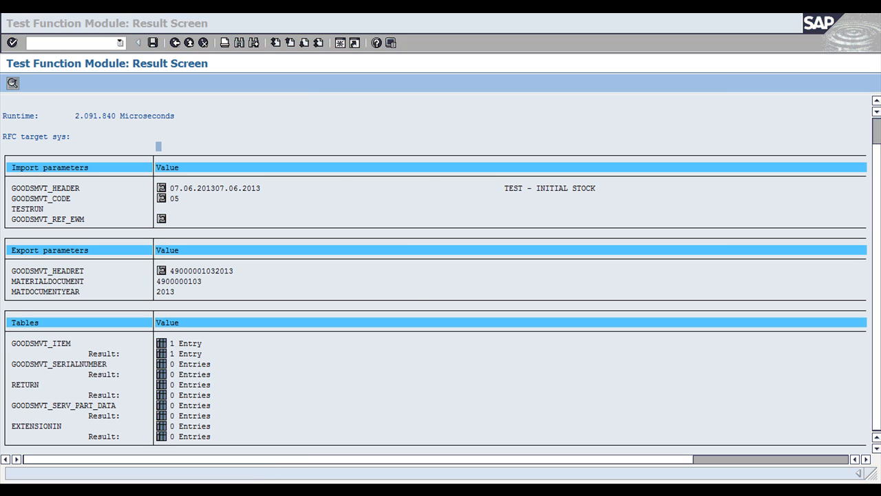
pyautogui.moveTo(458, 301); pyautogui.dragTo(332, 300)
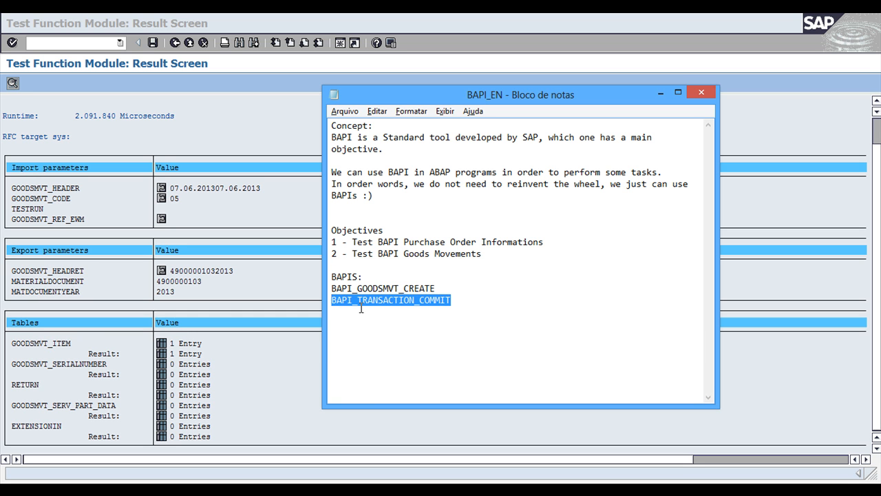
pyautogui.click(475, 309)
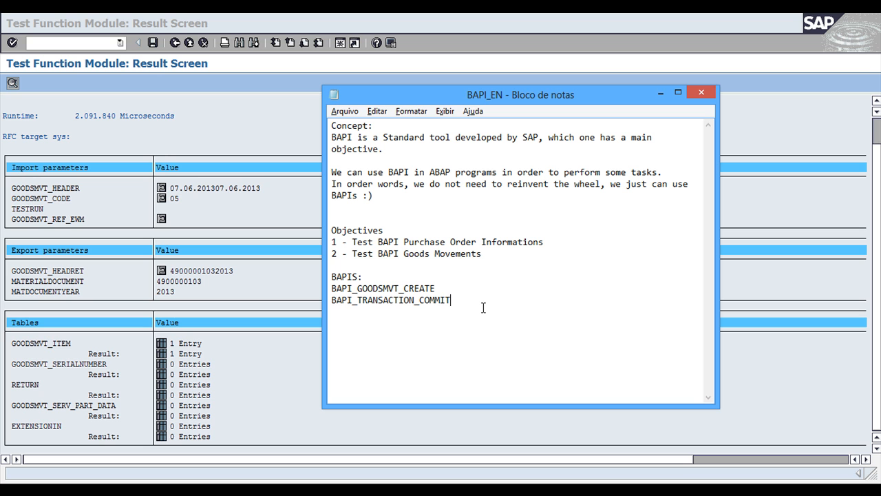
pyautogui.moveTo(435, 288); pyautogui.dragTo(334, 292)
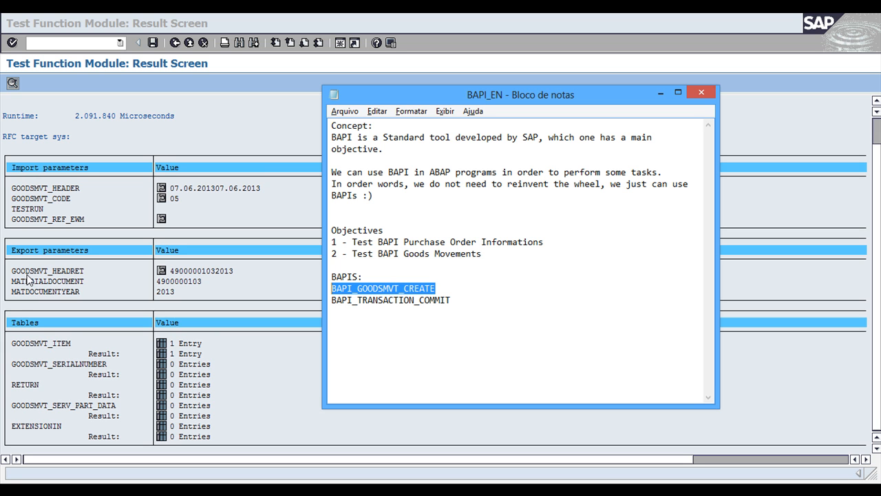
pyautogui.moveTo(452, 301); pyautogui.dragTo(348, 303)
pyautogui.click(434, 307)
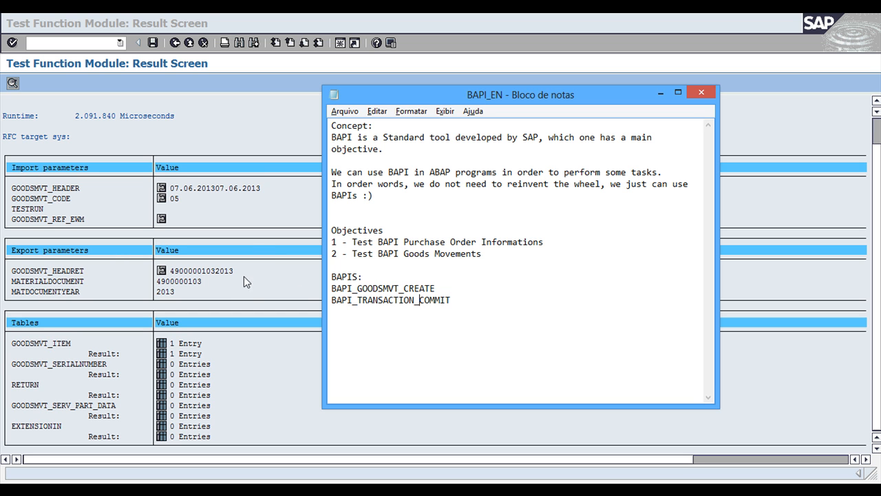
pyautogui.click(272, 231)
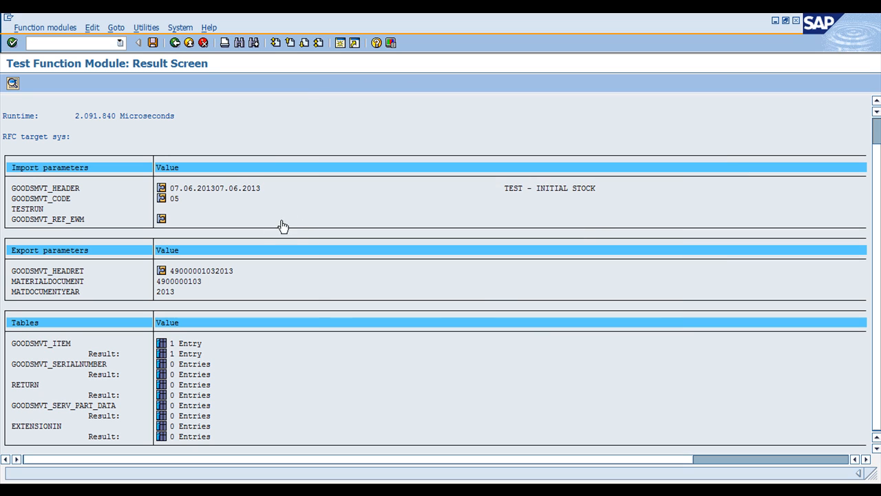
# - Go back to the BAPI_GOODSMVT_CREATE test's initial screen and save its test data with the comment Test2
pyautogui.click(175, 43)
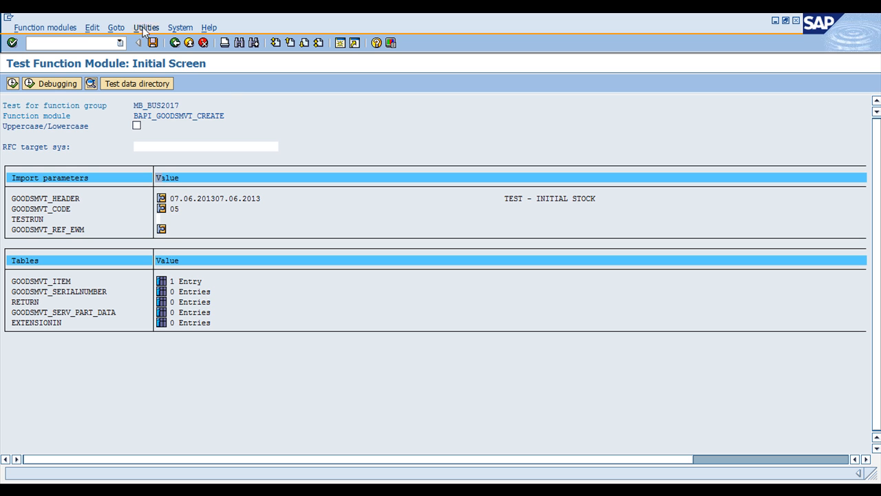
pyautogui.click(153, 42)
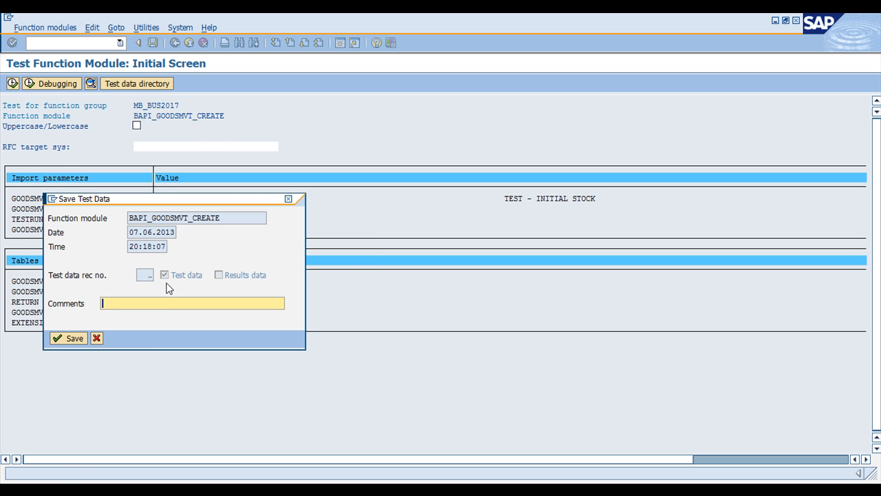
pyautogui.write('t')
pyautogui.press('BackSpace')
pyautogui.write('Tes')
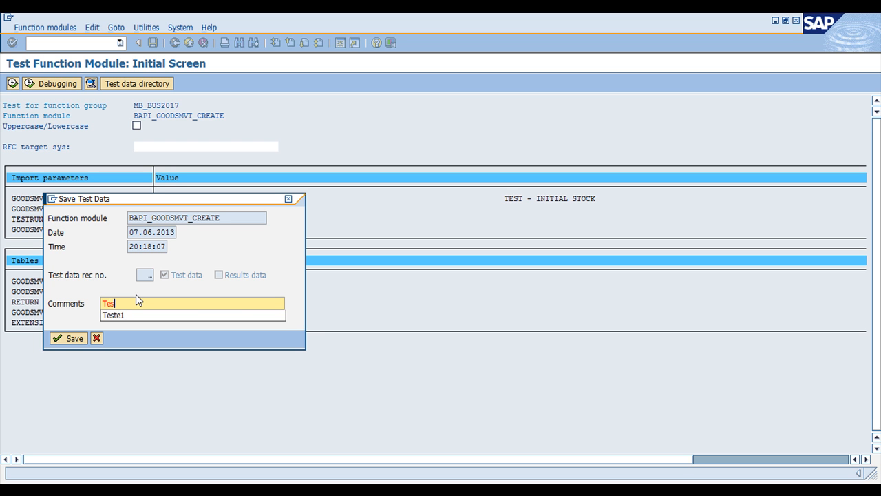
pyautogui.write('t2')
pyautogui.click(77, 339)
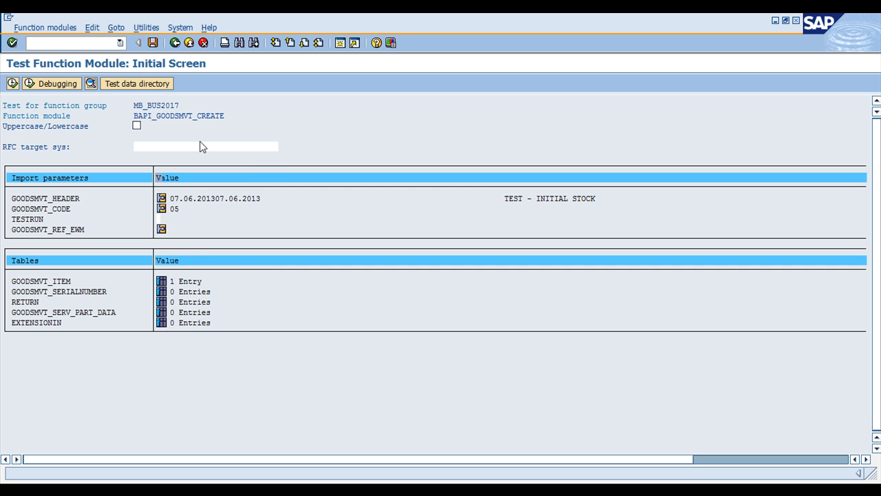
# - Load the saved test data record Teste1 and examine the details of its GOODSMVT_ITEM entry, leaving them unedited
pyautogui.click(122, 30)
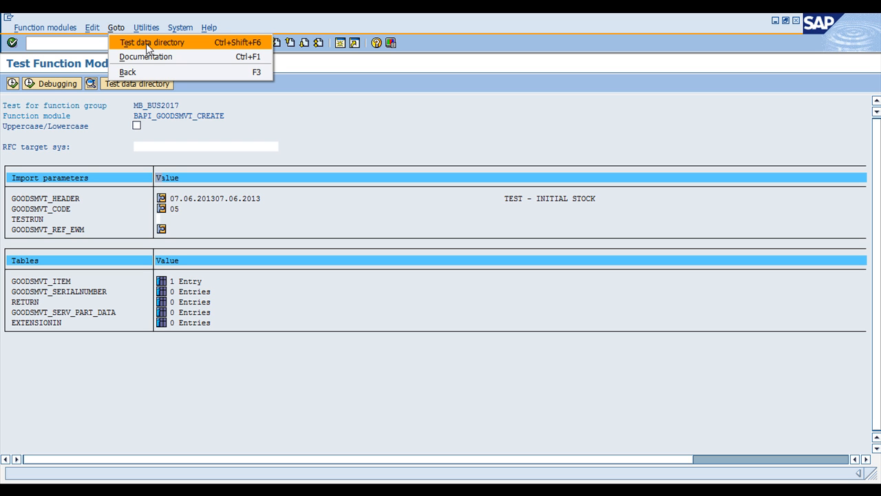
pyautogui.click(155, 44)
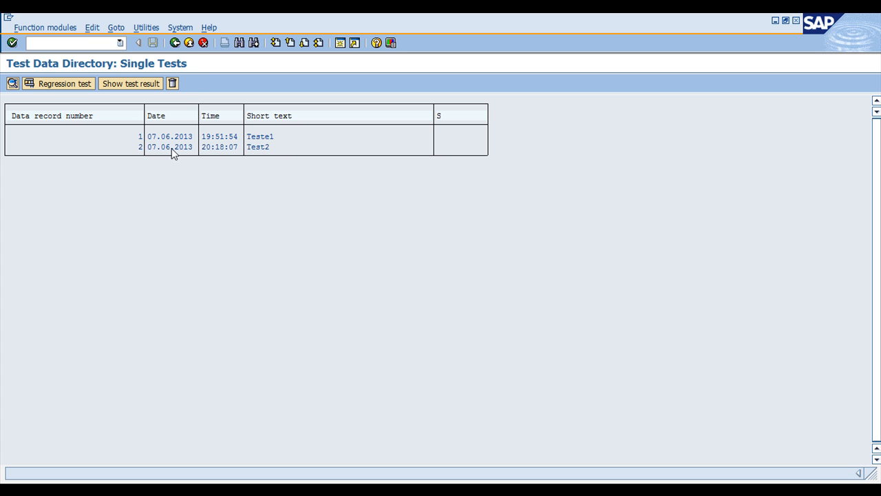
pyautogui.doubleClick(267, 137)
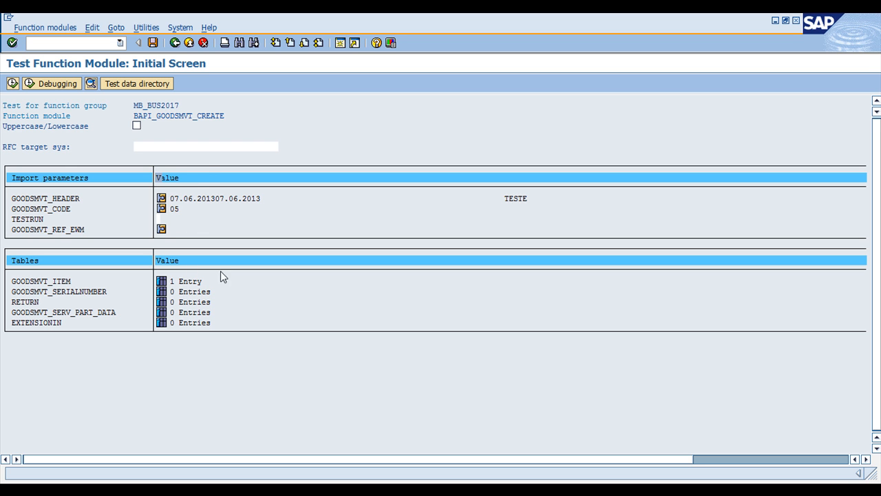
pyautogui.click(162, 282)
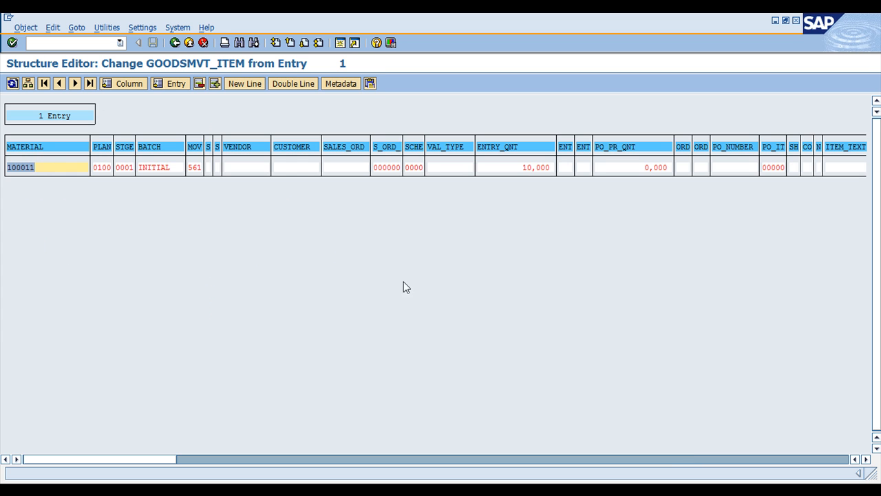
pyautogui.click(27, 84)
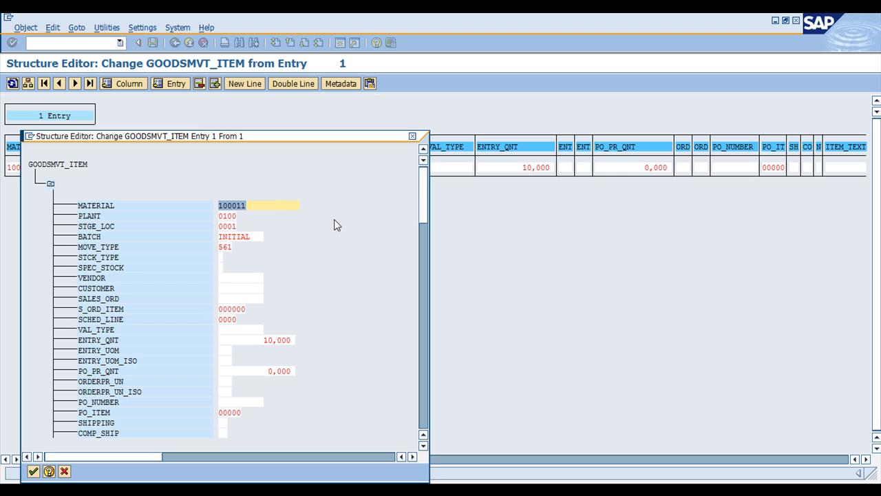
pyautogui.click(275, 339)
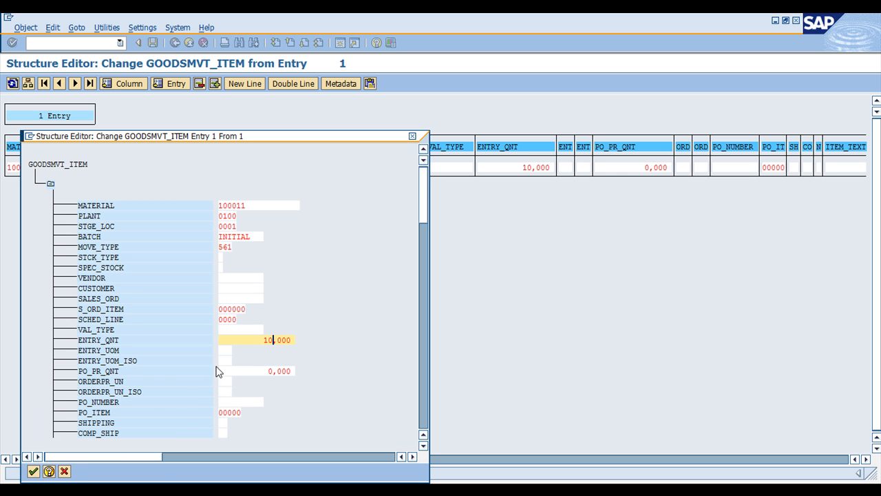
pyautogui.click(66, 471)
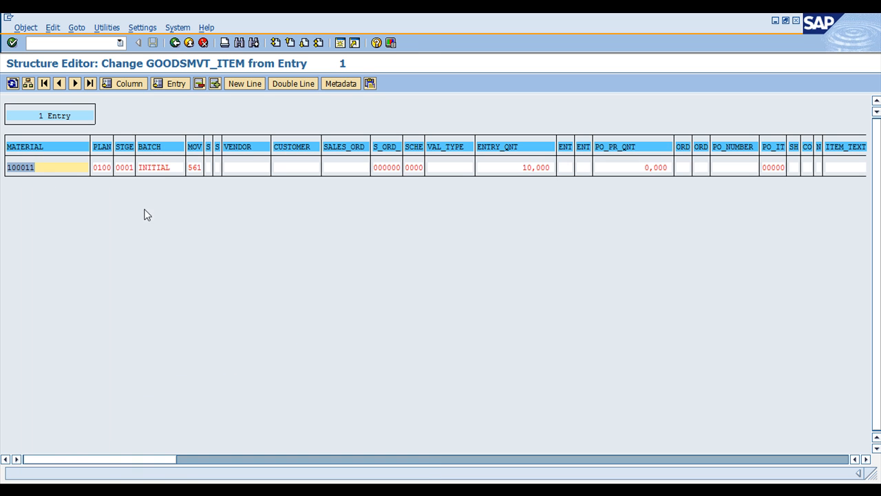
pyautogui.click(110, 29)
pyautogui.click(112, 30)
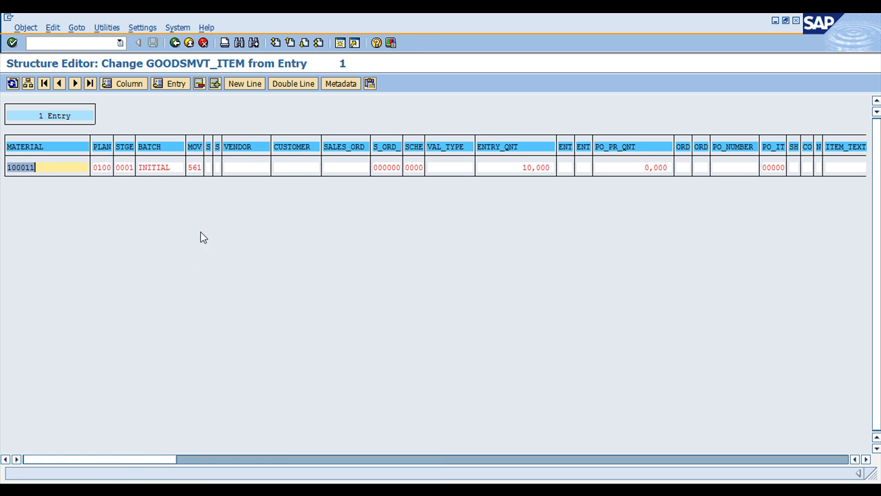
pyautogui.click(78, 30)
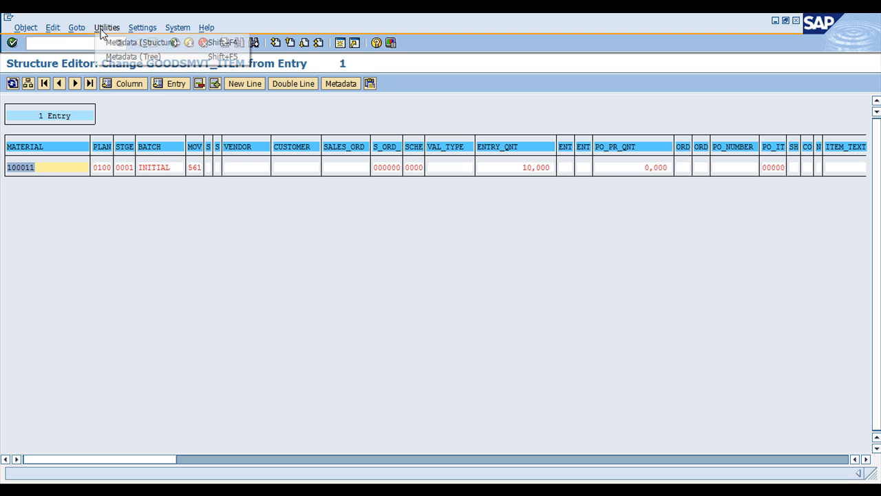
pyautogui.click(190, 30)
pyautogui.click(107, 28)
pyautogui.click(160, 242)
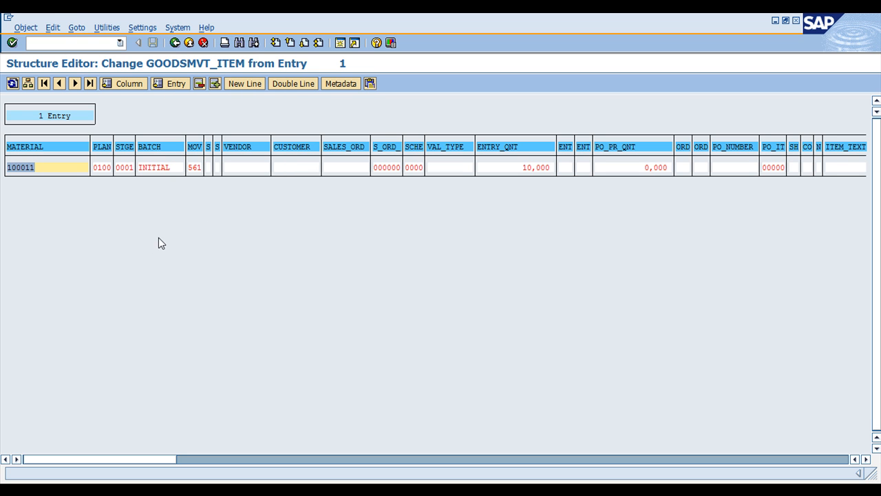
# - Load the saved test data record Test2, check its GOODSMVT_ITEM entry and return to the test's initial screen
pyautogui.click(175, 43)
pyautogui.click(115, 28)
pyautogui.click(145, 44)
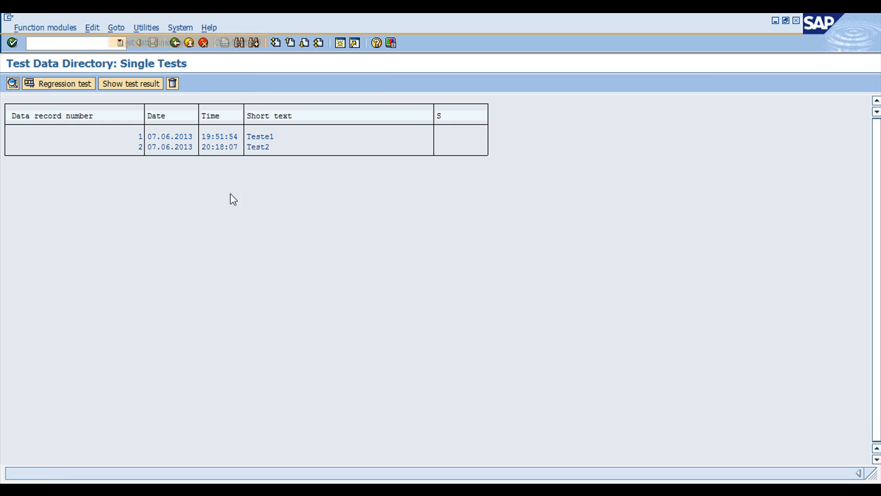
pyautogui.doubleClick(180, 148)
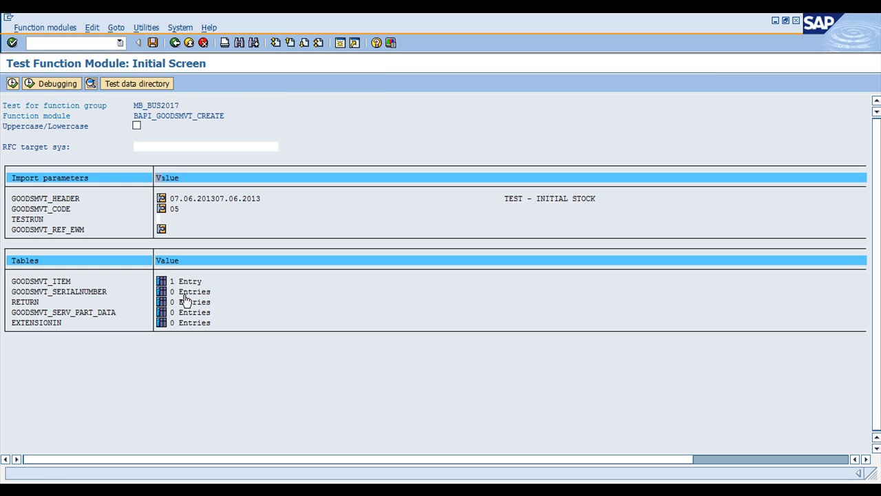
pyautogui.click(161, 282)
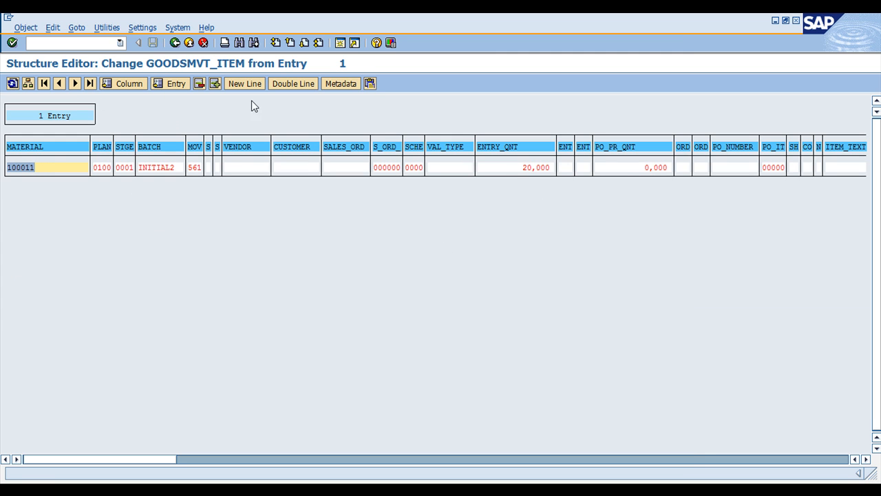
pyautogui.click(175, 43)
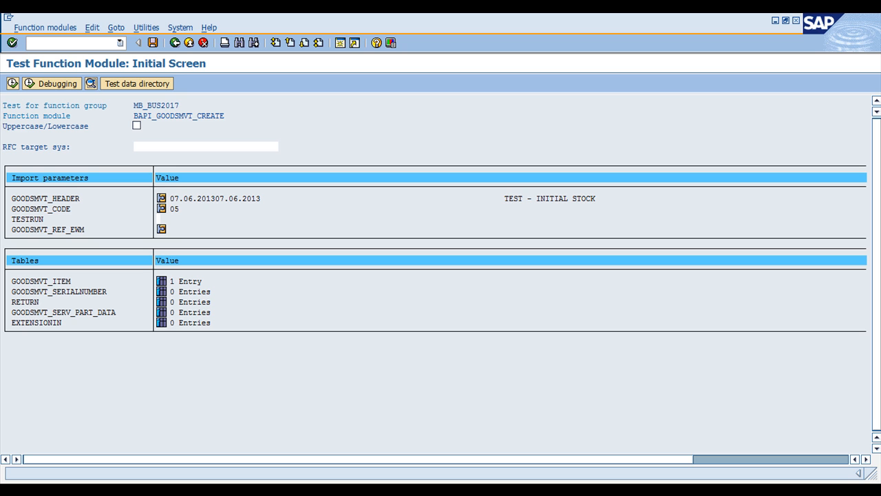
# - Restart the Function Builder with transaction SE37 and open the test sequence definition
pyautogui.write('nse37')
pyautogui.press('Return')
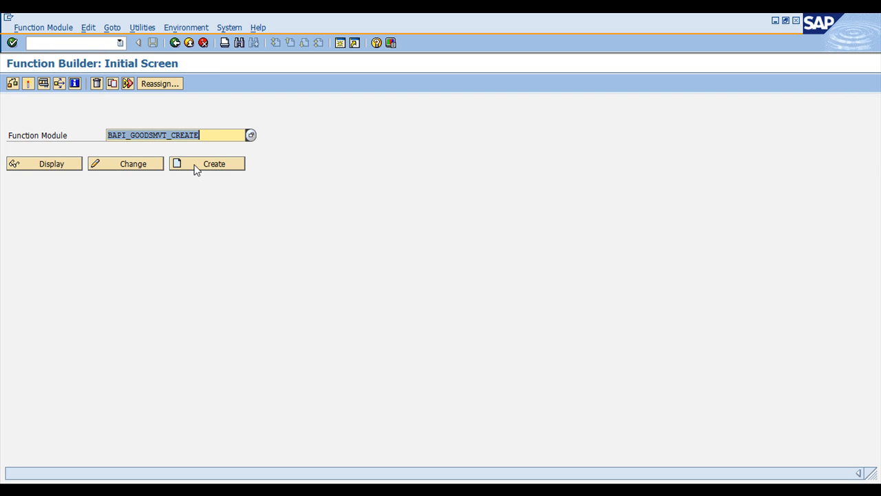
pyautogui.click(38, 28)
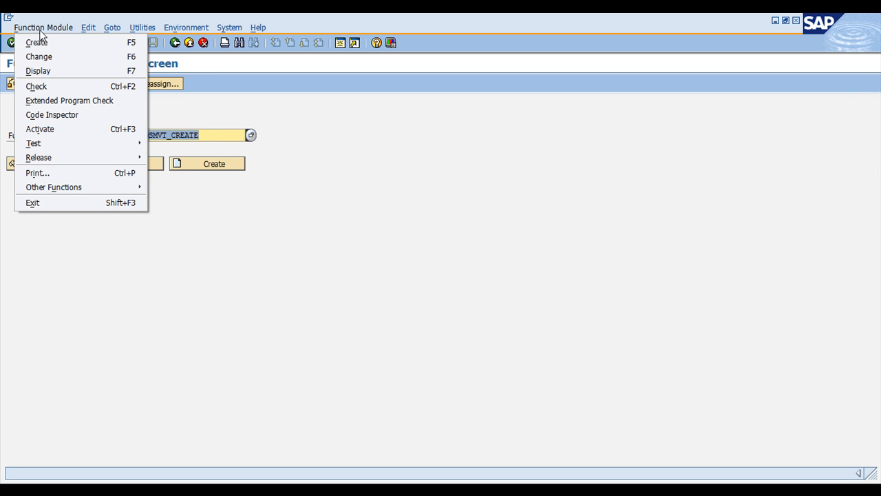
pyautogui.moveTo(59, 144)
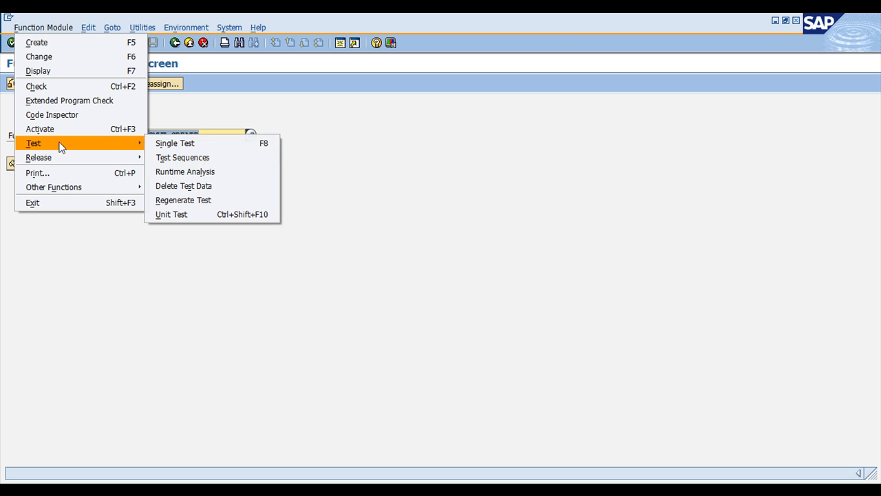
pyautogui.click(241, 158)
# - Define the test sequence as BAPI_GOODSMVT_CREATE followed by BAPI_TRANSACTION_COMMIT and start it
pyautogui.click(127, 210)
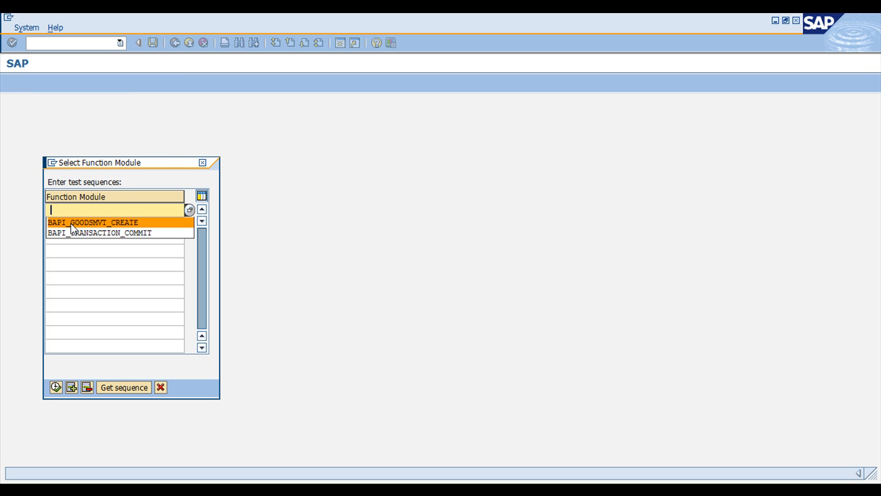
pyautogui.click(71, 223)
pyautogui.click(95, 222)
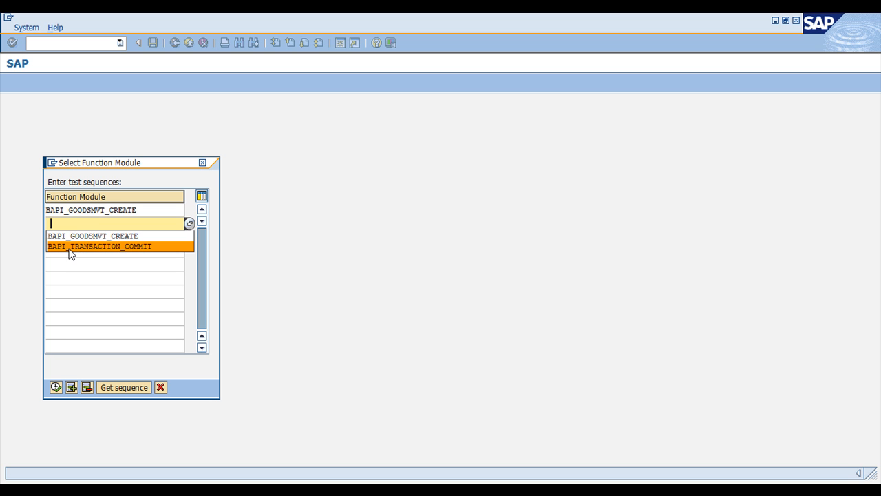
pyautogui.click(77, 247)
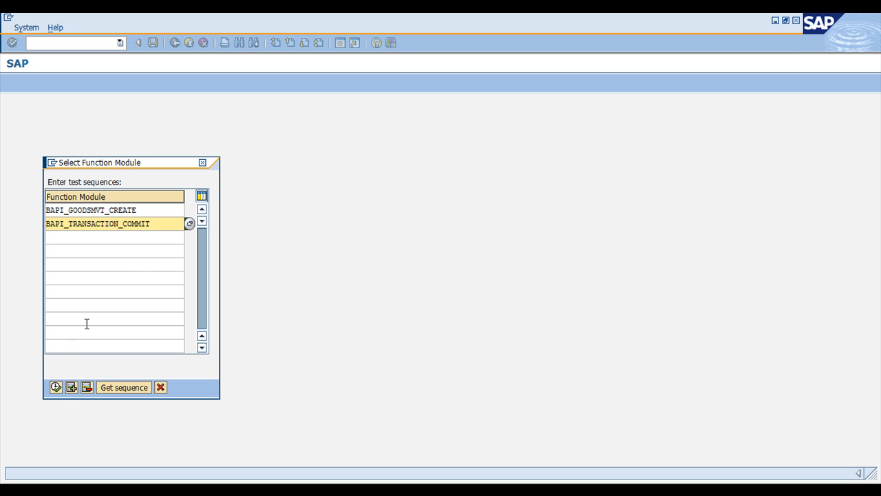
pyautogui.click(55, 388)
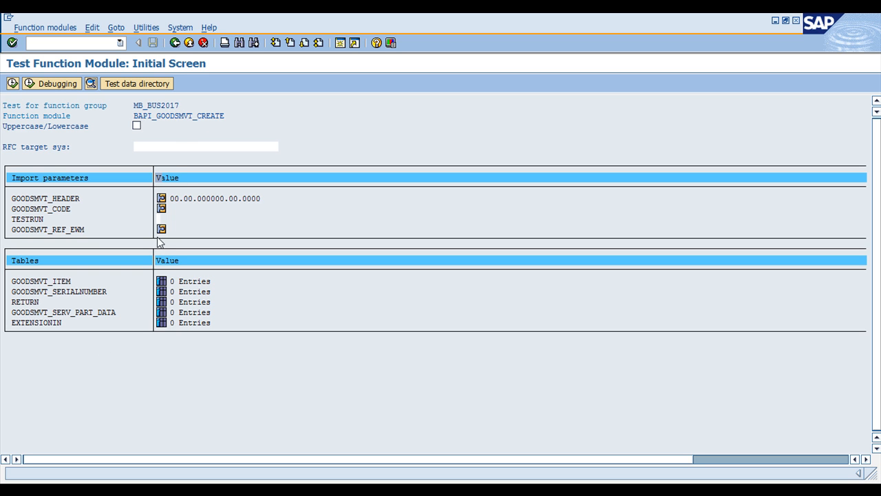
# - Load the saved test data record Test2 into the sequence's BAPI_GOODSMVT_CREATE test and execute it
pyautogui.click(116, 29)
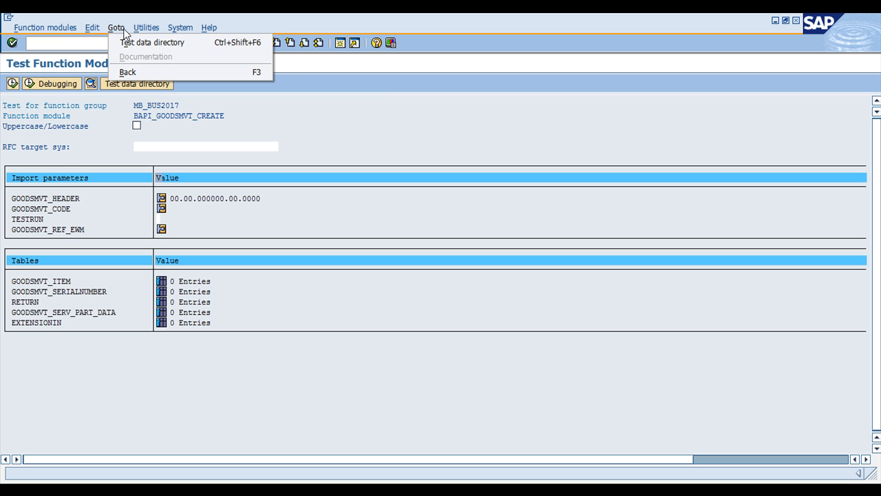
pyautogui.click(132, 44)
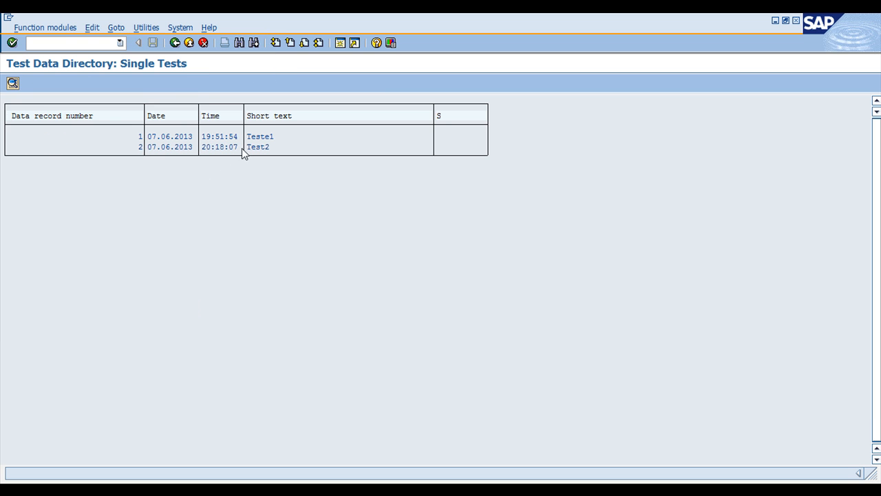
pyautogui.doubleClick(214, 147)
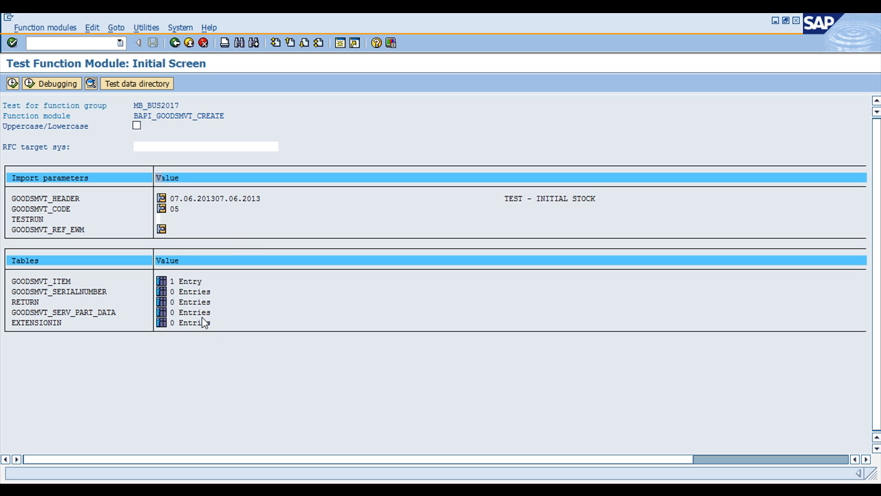
pyautogui.click(13, 85)
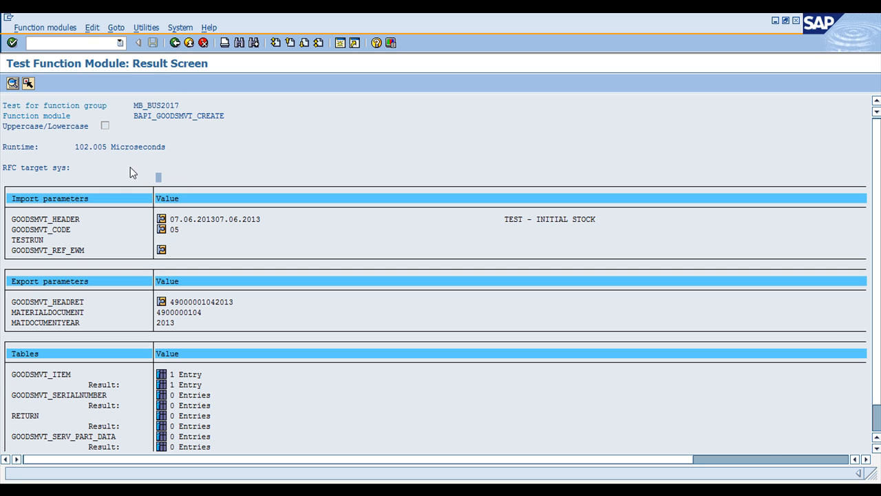
# - Continue the test sequence to BAPI_TRANSACTION_COMMIT and execute it
pyautogui.click(175, 43)
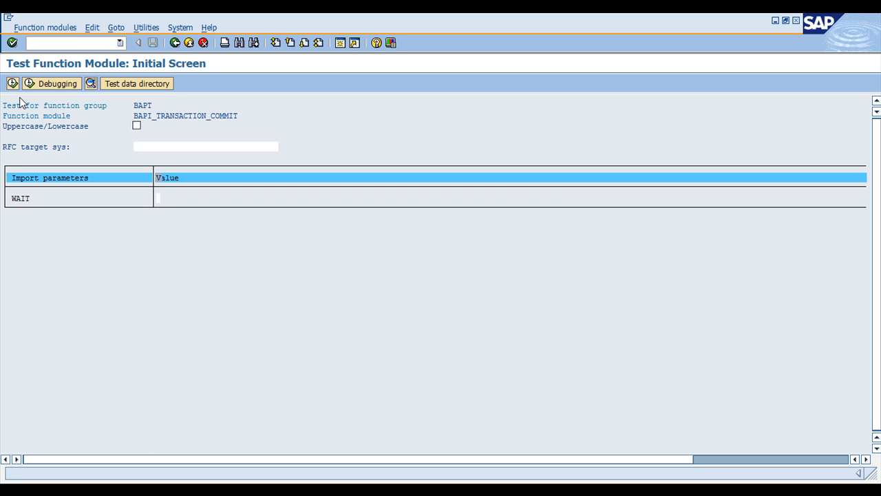
pyautogui.click(12, 84)
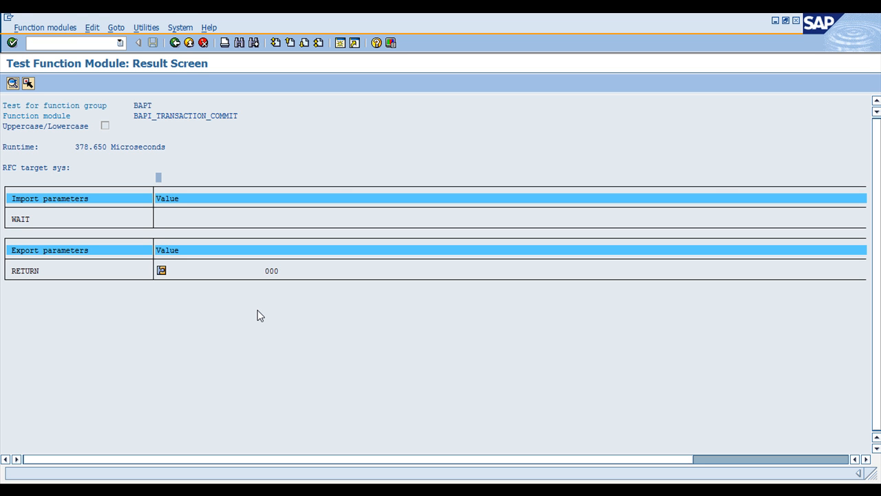
# - Switch to the stock overview of material 100011, check its batch stock and refresh the list
pyautogui.hotkey('alt', 'Tab')
pyautogui.hotkey('alt', 'Tab')
pyautogui.press('Tab')
pyautogui.press('Tab')
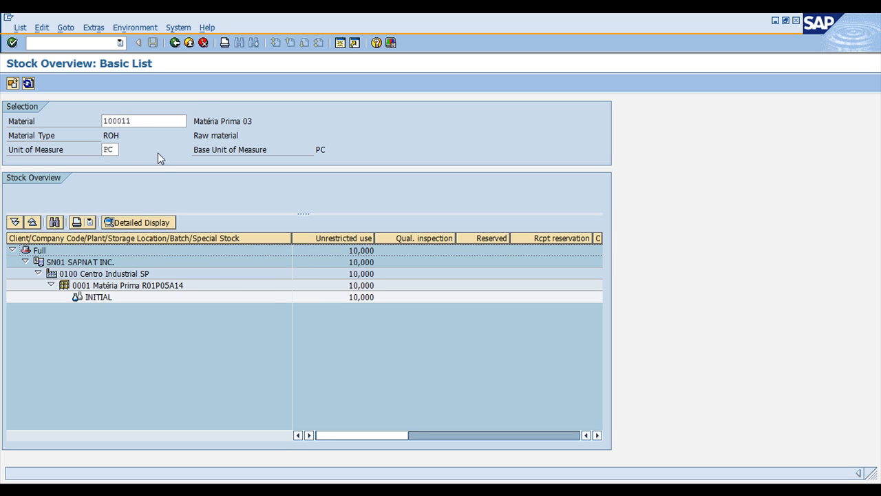
pyautogui.click(156, 122)
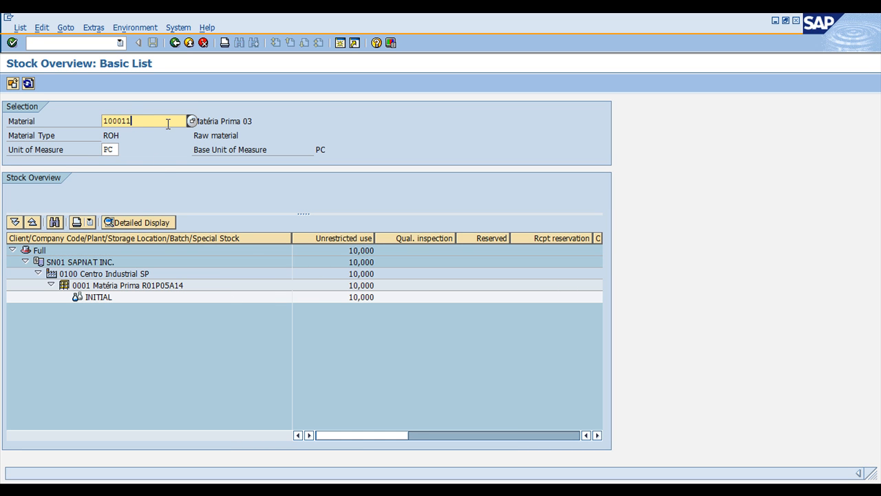
pyautogui.click(121, 302)
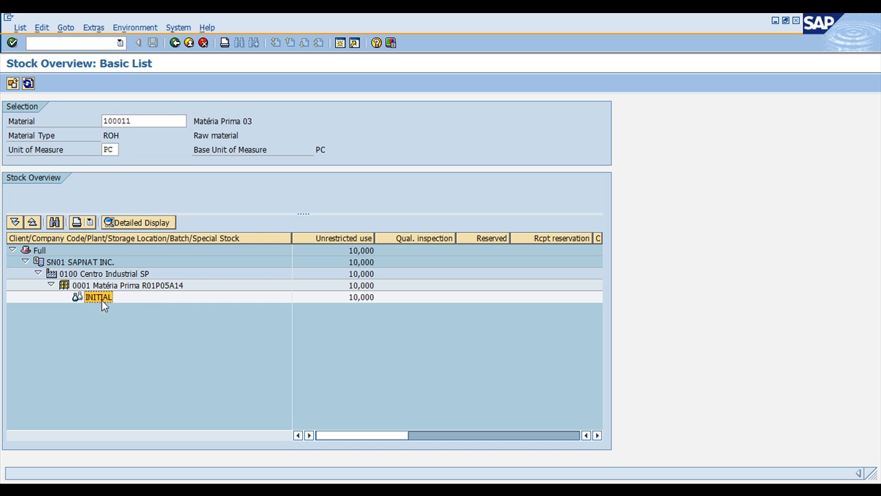
pyautogui.click(372, 298)
pyautogui.click(29, 84)
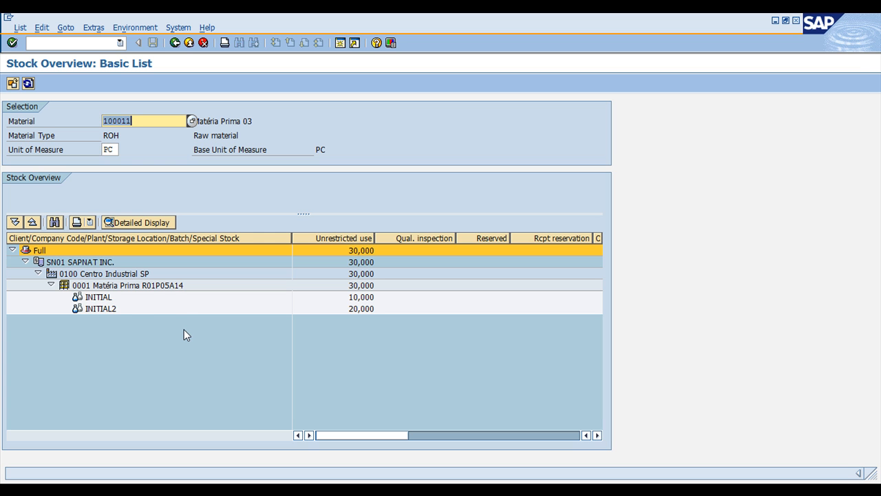
# - Display the material movements of batch INITIAL2, inspect the posted material document and return to the list
pyautogui.click(104, 309)
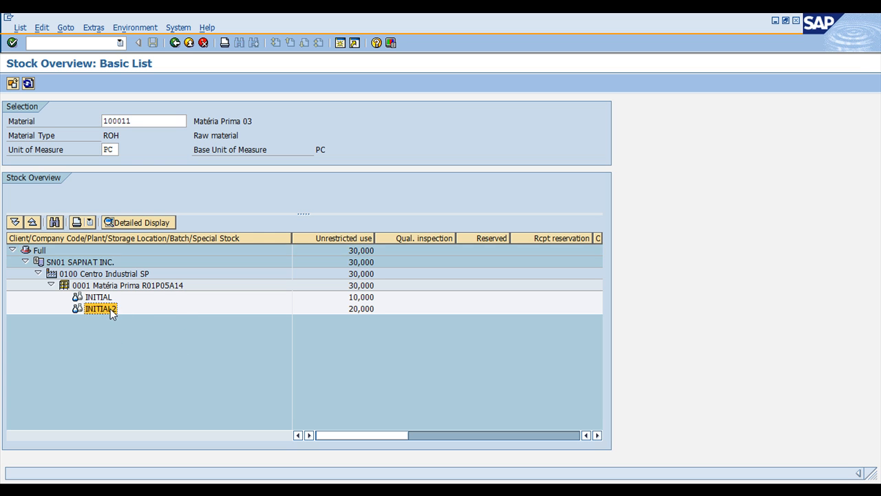
pyautogui.rightClick(367, 309)
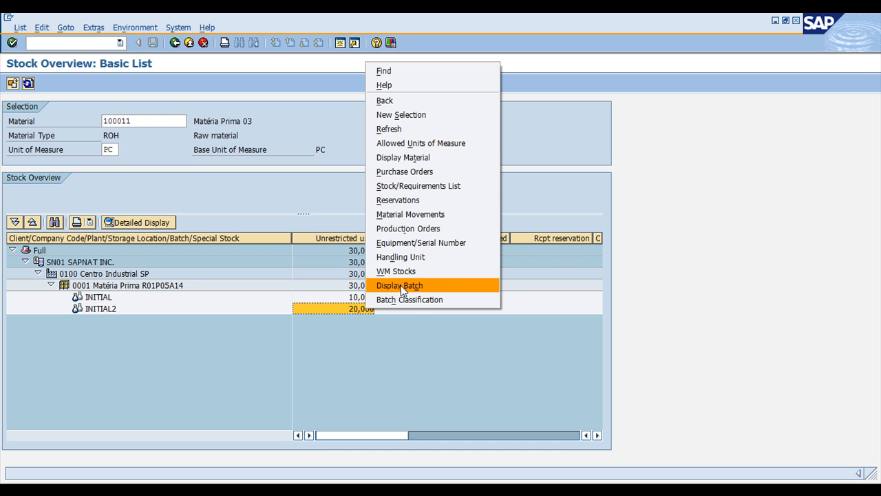
pyautogui.click(406, 214)
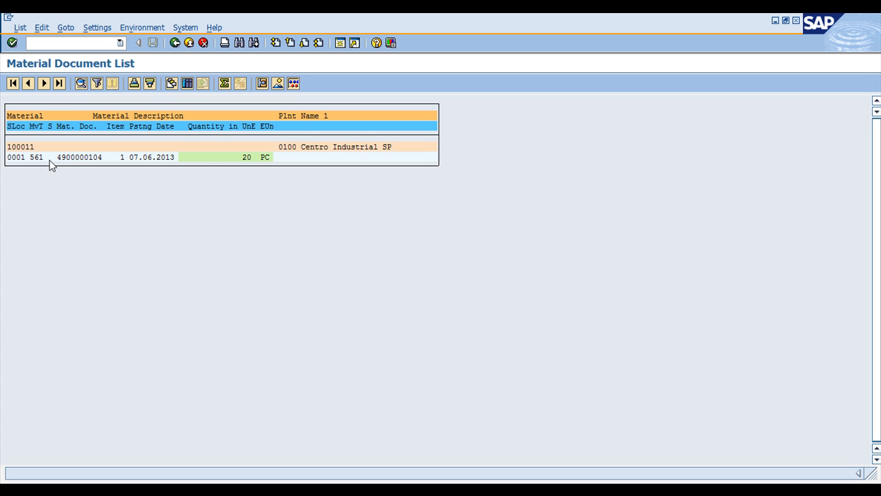
pyautogui.doubleClick(93, 156)
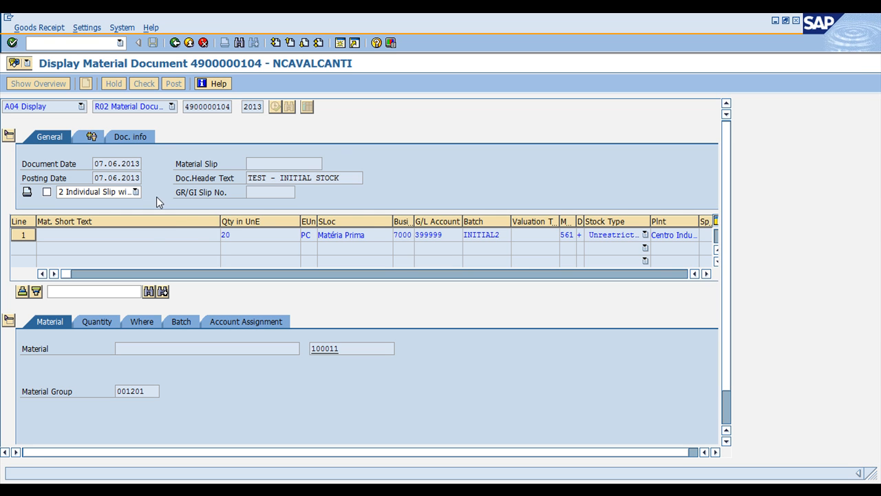
pyautogui.click(175, 42)
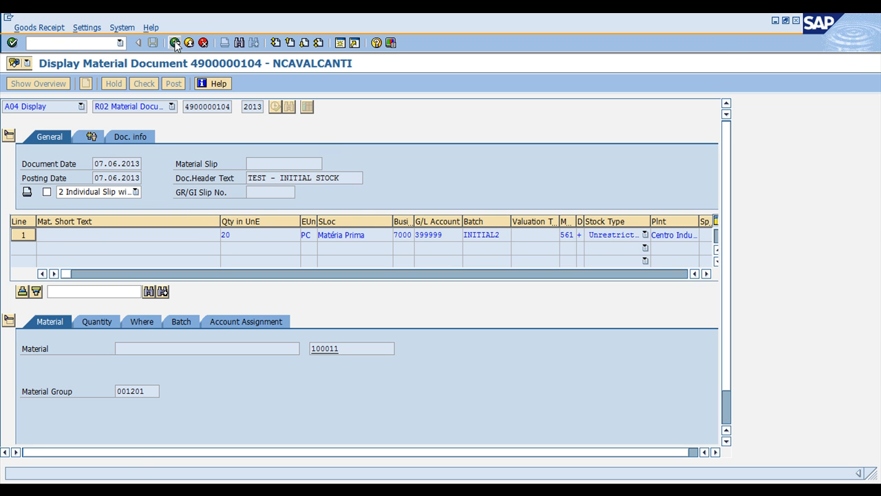
# - Copy the material document number from the list, display the document with transaction MB03 and open its header
pyautogui.hotkey('ctrl', 'y')
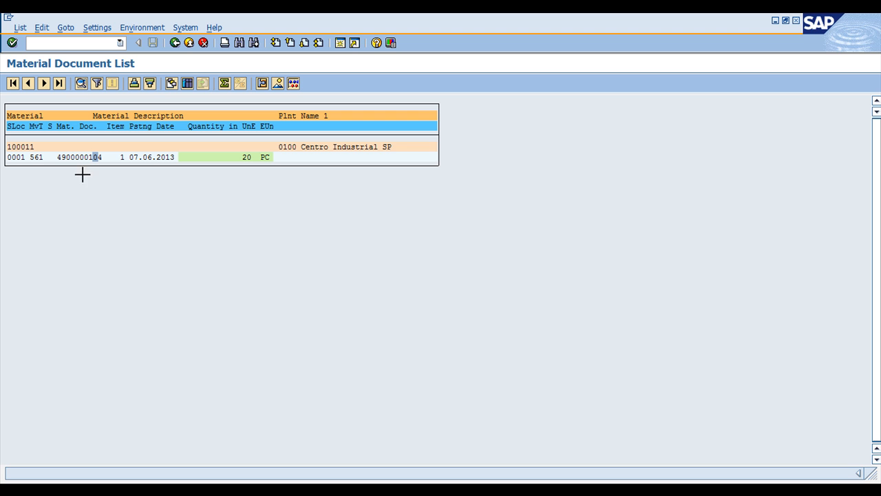
pyautogui.moveTo(56, 154); pyautogui.dragTo(104, 173)
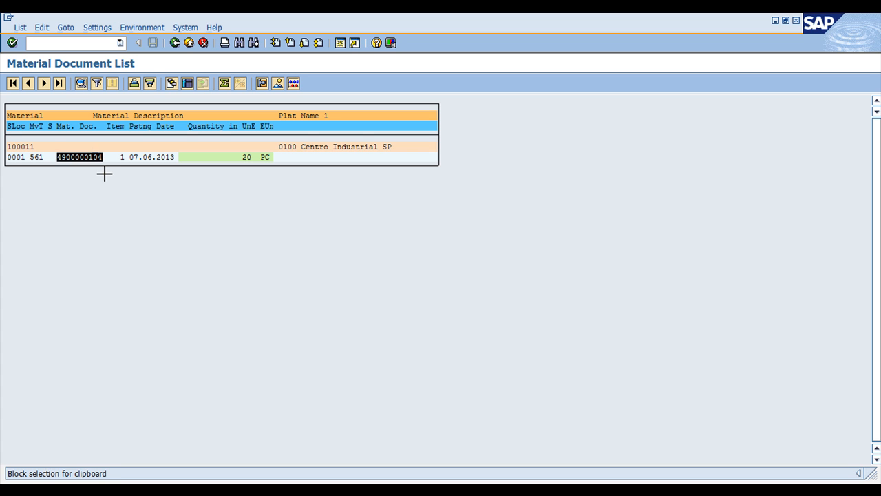
pyautogui.hotkey('ctrl', 'c')
pyautogui.click(67, 45)
pyautogui.write('/nmb03')
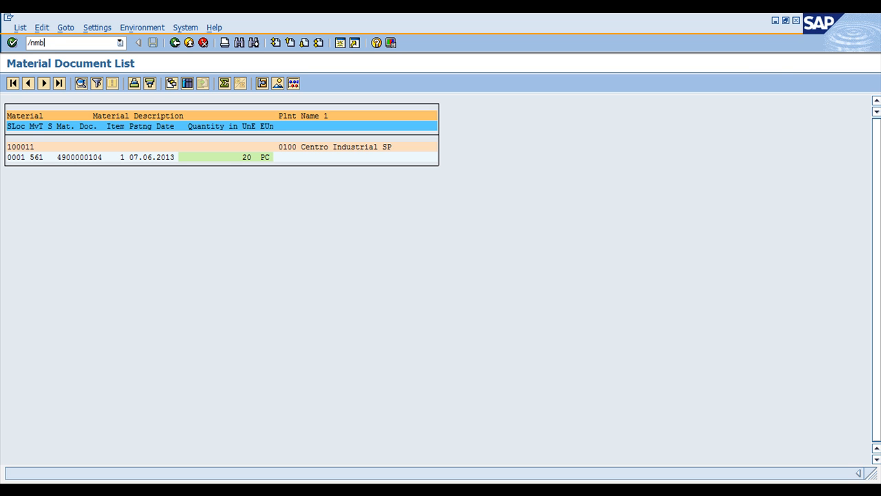
pyautogui.press('Return')
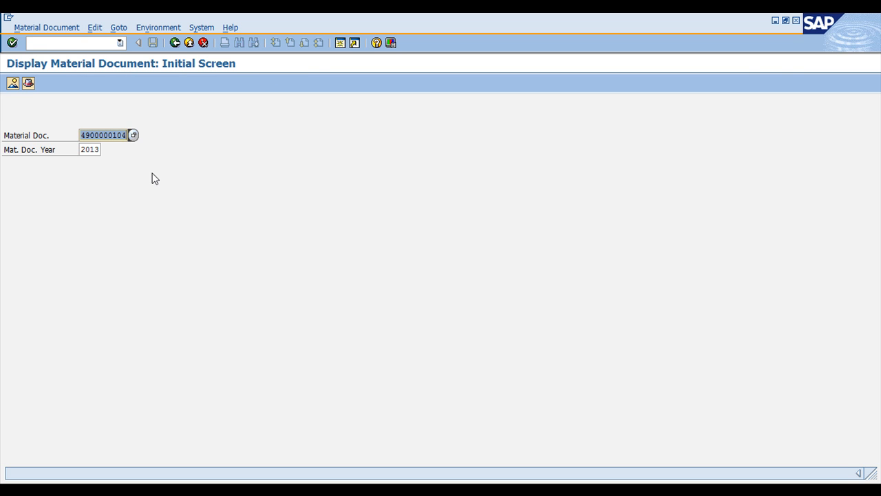
pyautogui.press('Return')
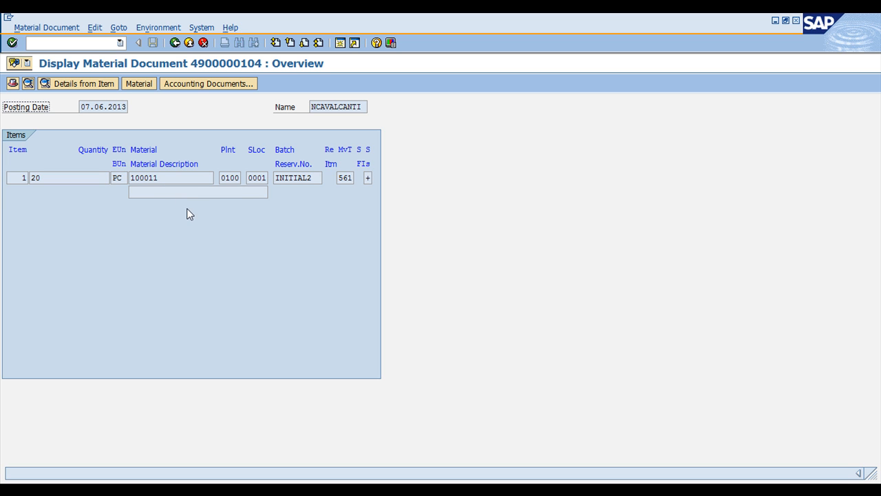
pyautogui.click(144, 191)
pyautogui.click(13, 84)
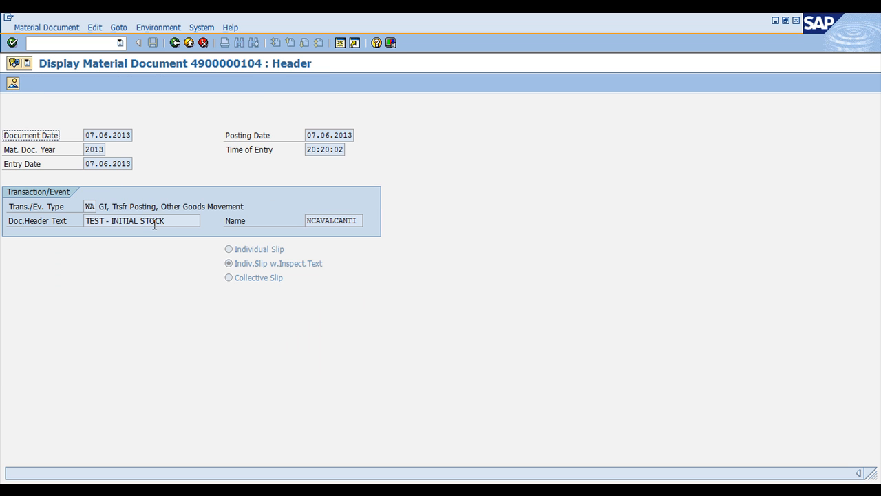
# - Switch back to the function module test and leave it without saving the test sequence
pyautogui.hotkey('alt', 'Tab')
pyautogui.click(178, 260)
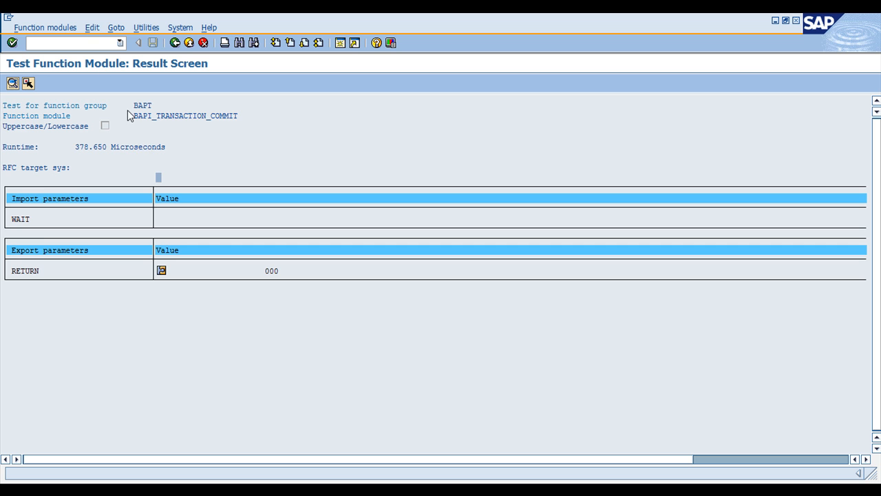
pyautogui.press('F3')
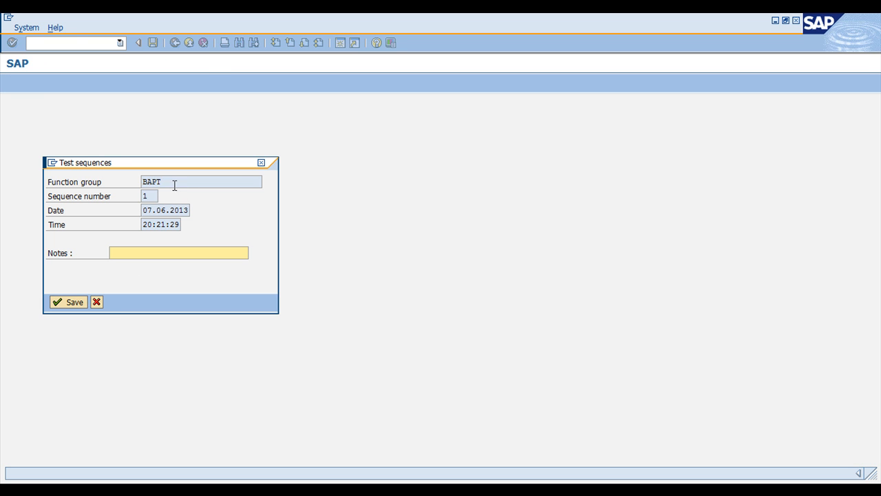
pyautogui.click(95, 302)
pyautogui.click(71, 42)
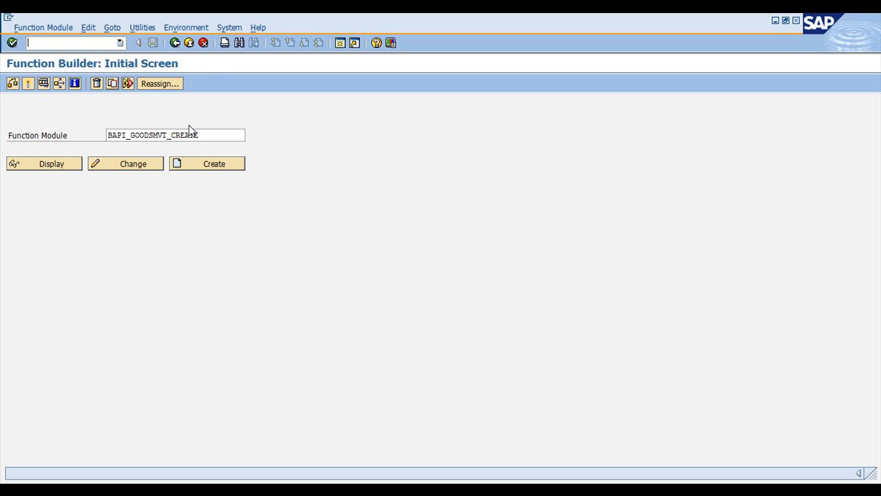
# - Open the test data directory of BAPI_GOODSMVT_CREATE and load the data record Test2
pyautogui.click(43, 83)
pyautogui.click(116, 28)
pyautogui.click(126, 43)
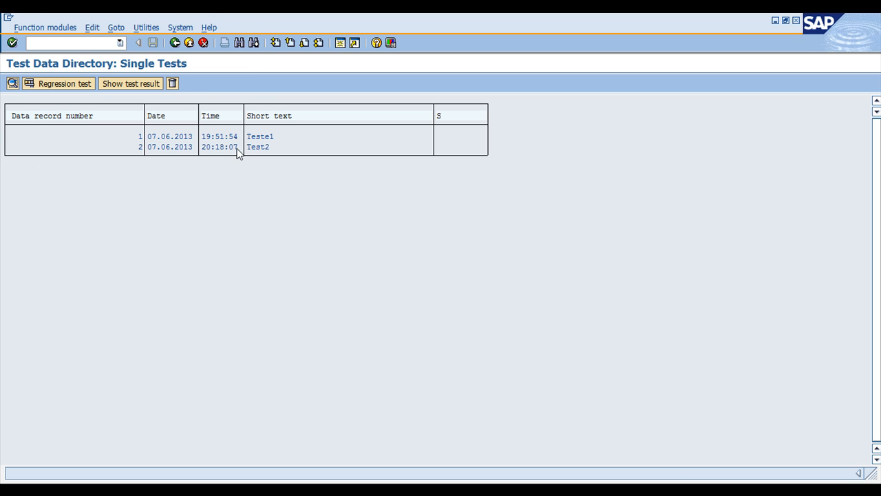
pyautogui.doubleClick(237, 146)
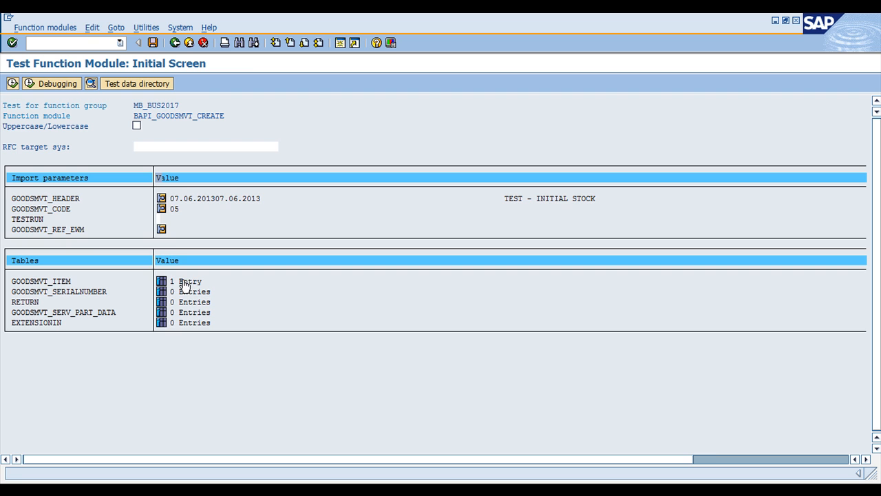
# - Display the GOODSMVT_HEADER structure as a field list and compare its dates and header text with the material document header
pyautogui.click(162, 199)
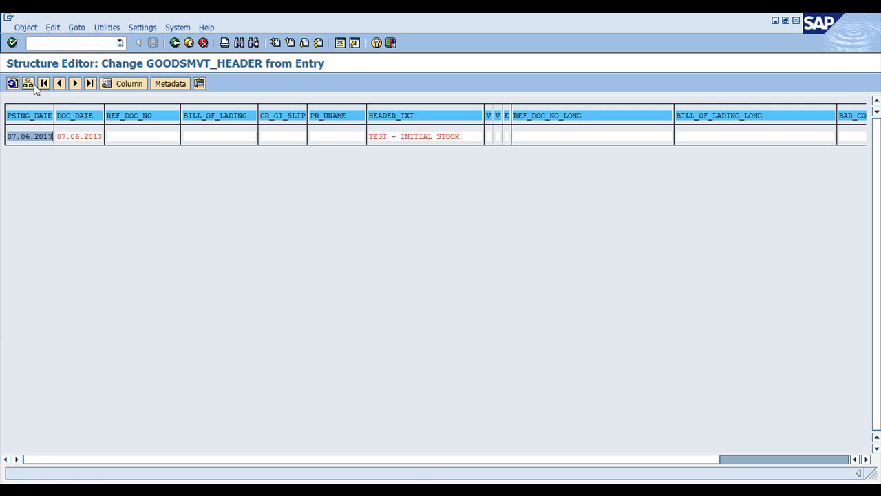
pyautogui.click(27, 84)
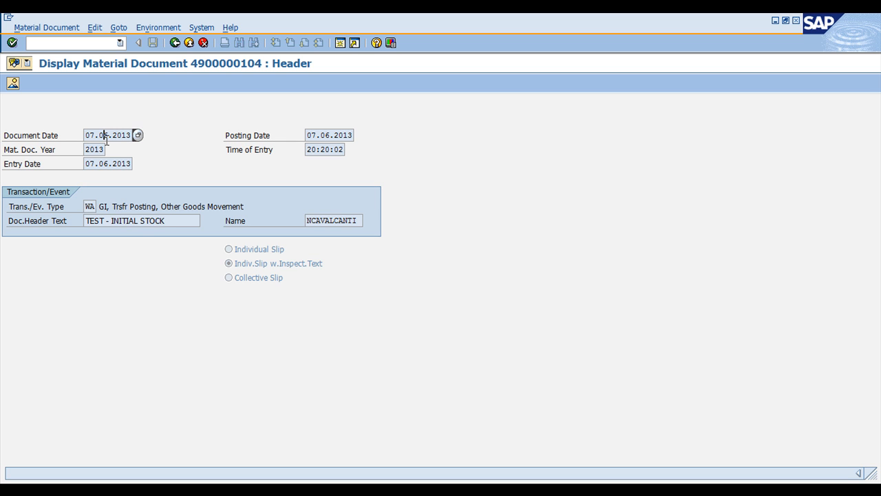
pyautogui.moveTo(164, 219); pyautogui.dragTo(76, 219)
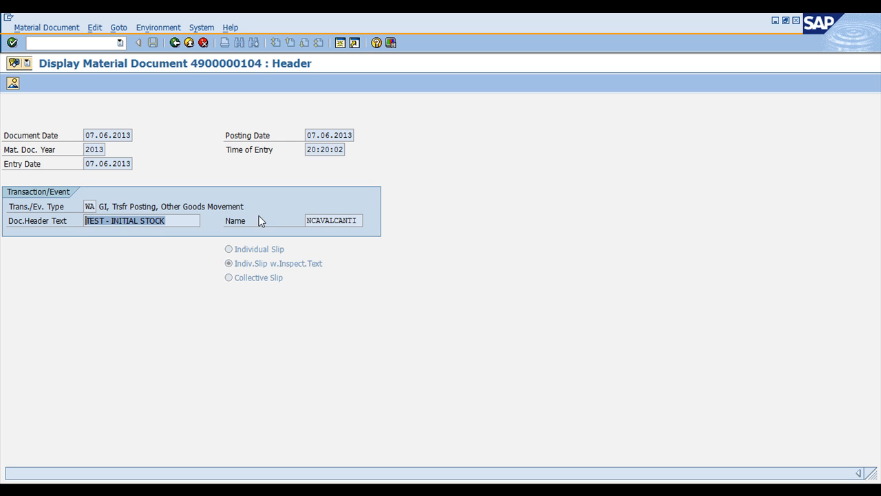
pyautogui.click(329, 136)
pyautogui.click(105, 135)
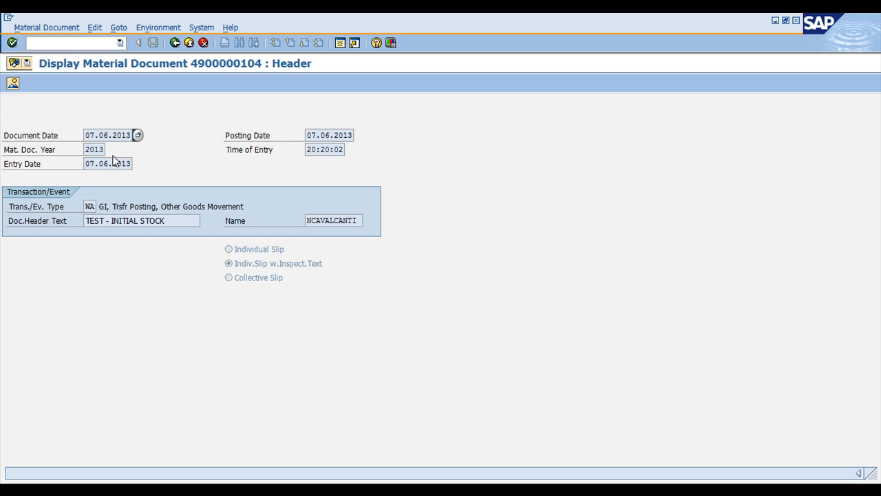
pyautogui.click(175, 43)
pyautogui.click(72, 182)
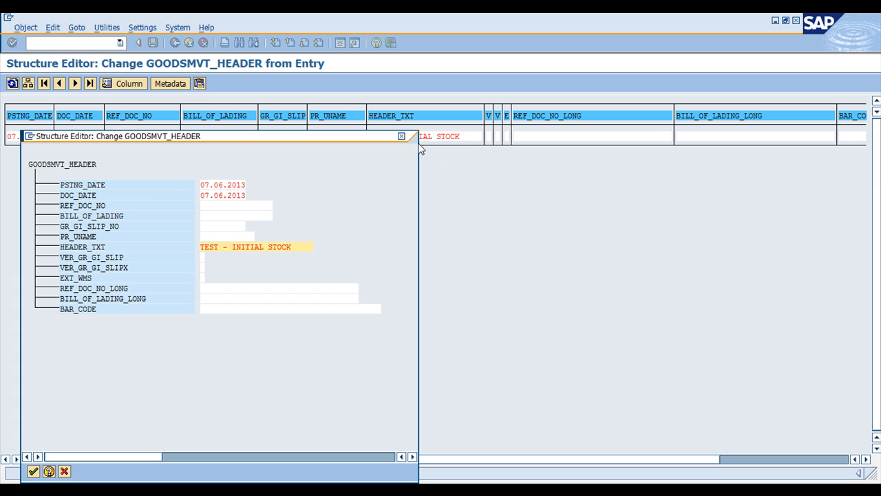
# - Close the header structure and display the GOODSMVT_ITEM entry as a field list to check its values
pyautogui.click(401, 136)
pyautogui.click(175, 43)
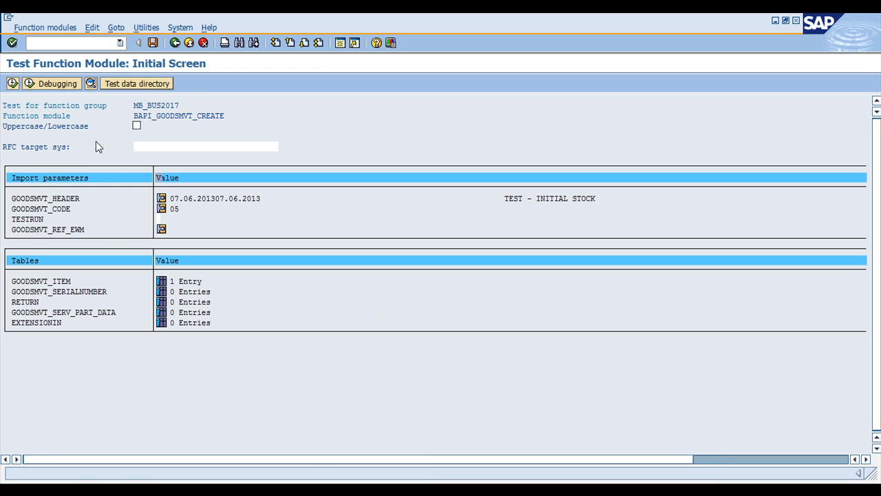
pyautogui.click(161, 281)
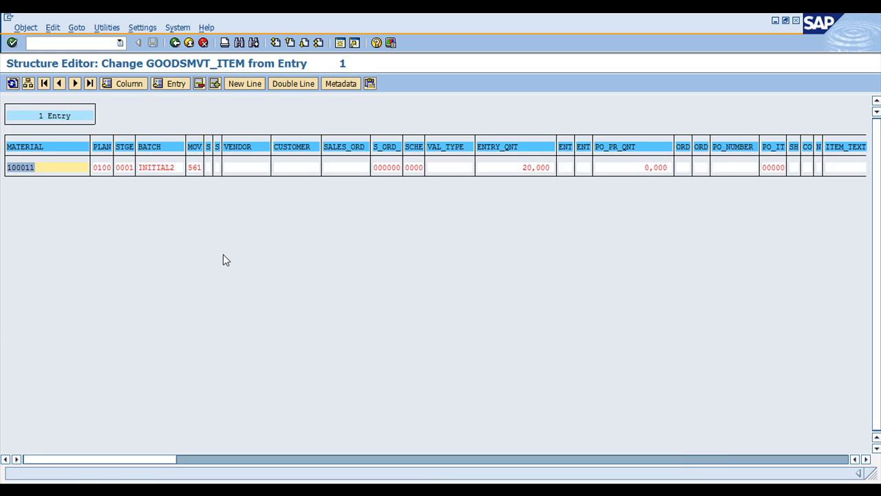
pyautogui.click(31, 87)
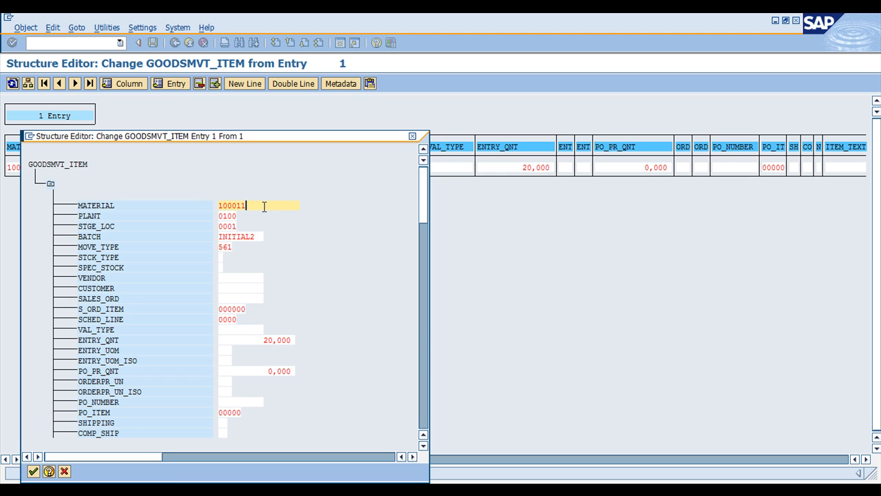
pyautogui.click(241, 238)
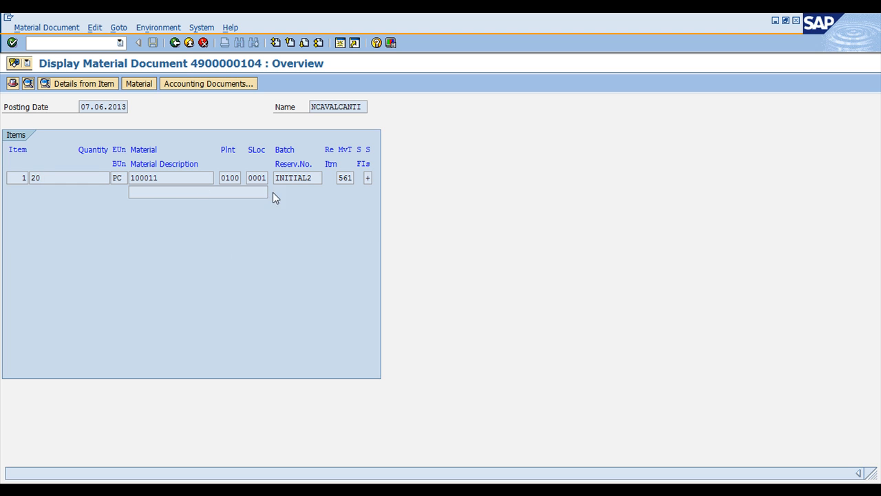
# - Compare the material document item's batch, storage location, plant, material and quantity with the GOODSMVT_ITEM test data
pyautogui.click(307, 178)
pyautogui.click(256, 177)
pyautogui.click(234, 178)
pyautogui.click(168, 178)
pyautogui.click(55, 179)
pyautogui.click(302, 181)
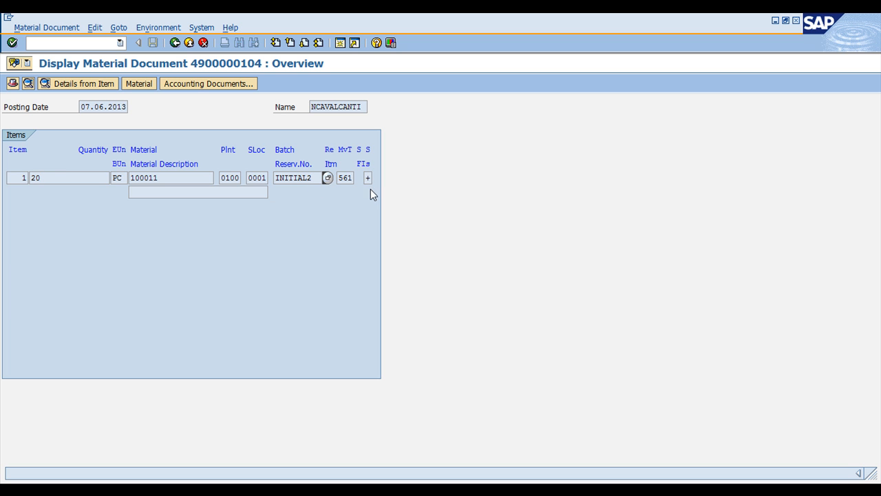